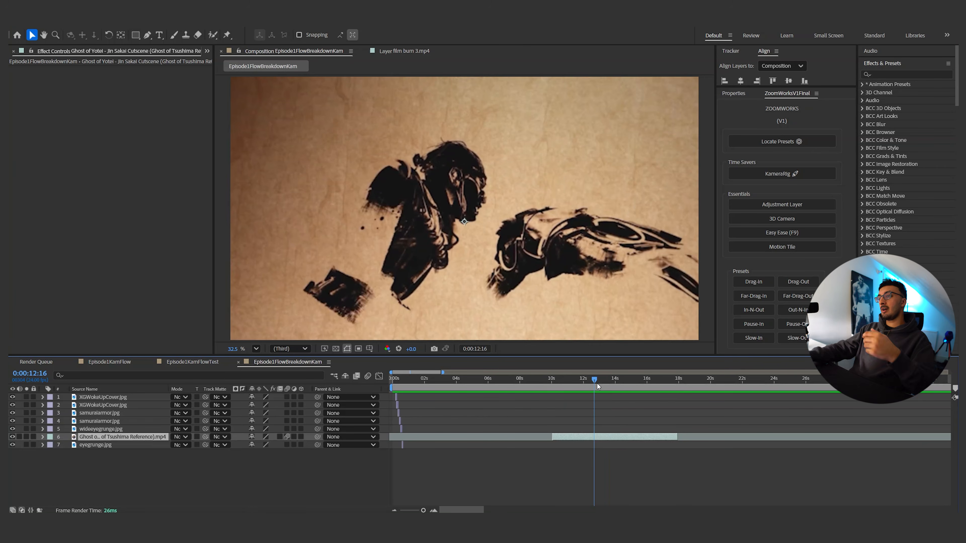
Enable time remapping on the Ghost of Tsushima reference clip in the Episode1FlowBreakdownKam composition.
{"action": "left_click", "coordinate": [583, 381]}
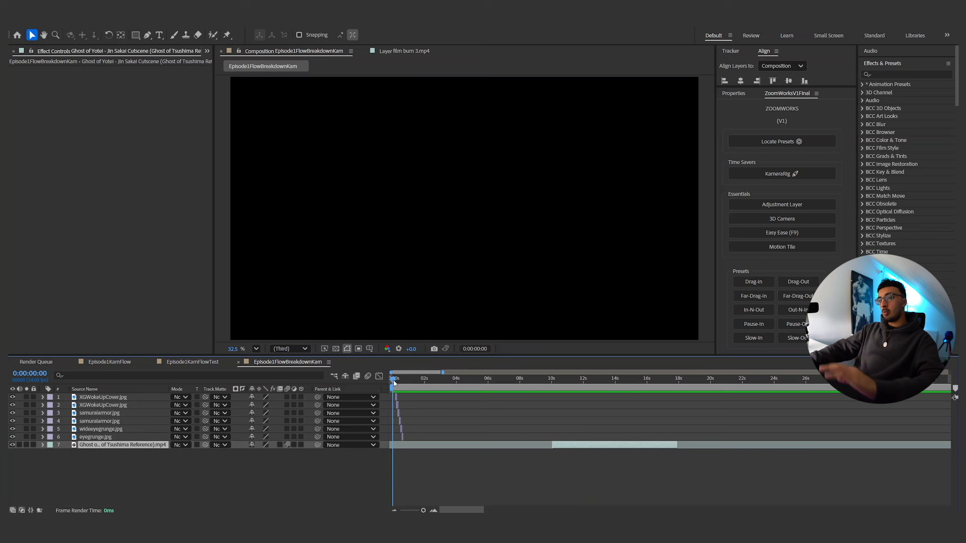
{"action": "left_click_drag", "start_coordinate": [393, 381], "coordinate": [575, 381]}
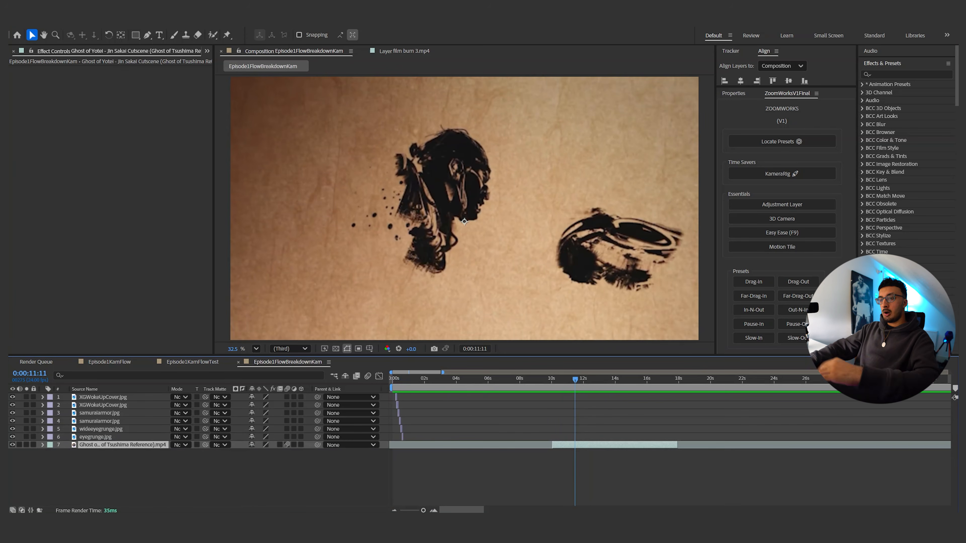
{"action": "left_click", "coordinate": [434, 511]}
{"action": "left_click", "coordinate": [434, 510]}
{"action": "left_click_drag", "start_coordinate": [454, 510], "coordinate": [426, 511]}
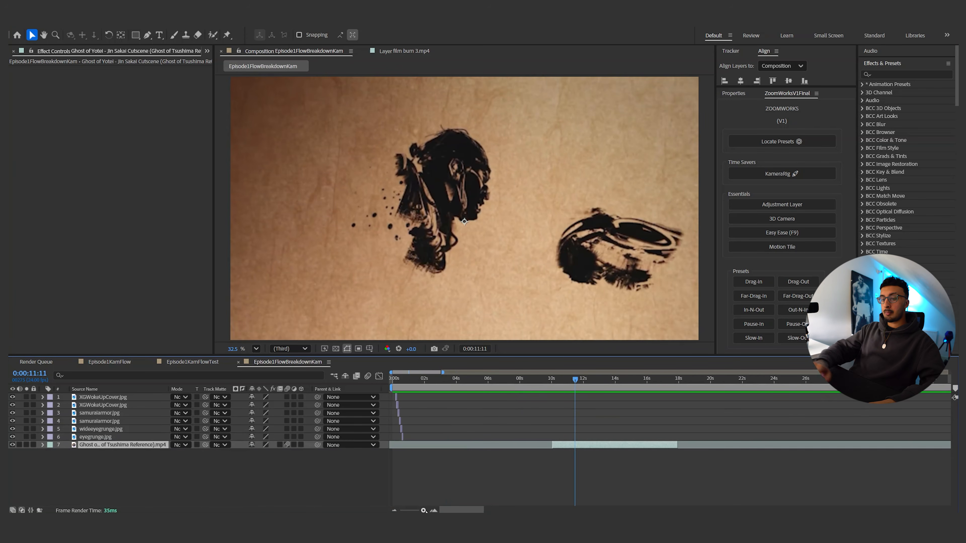
{"action": "key", "text": "ctrl+alt+t"}
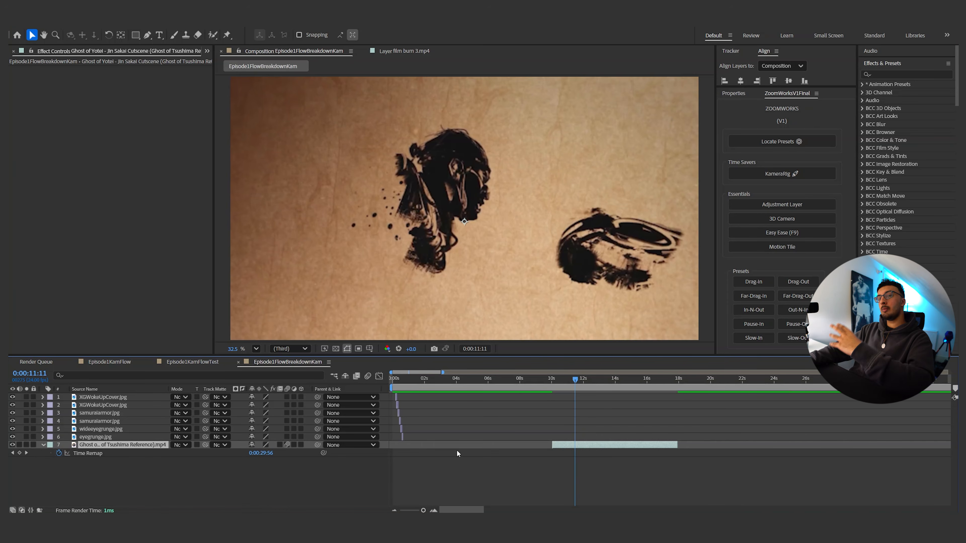
Add Time Remap keyframes at the clip's start at 0:00:10:01 and near its end at 0:00:17:21.
{"action": "left_click_drag", "start_coordinate": [586, 380], "coordinate": [560, 382]}
{"action": "left_click", "coordinate": [19, 453]}
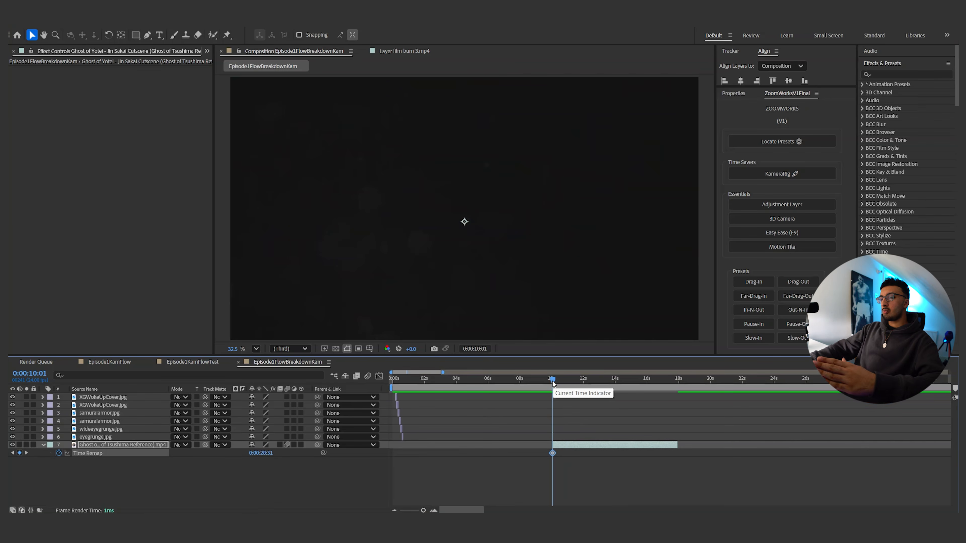
{"action": "left_click_drag", "start_coordinate": [553, 381], "coordinate": [678, 388]}
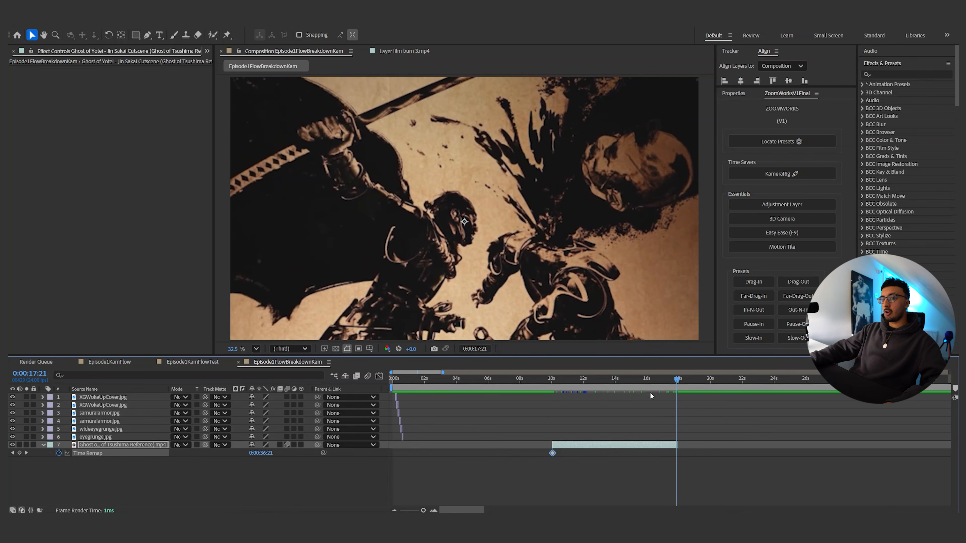
{"action": "left_click", "coordinate": [20, 452]}
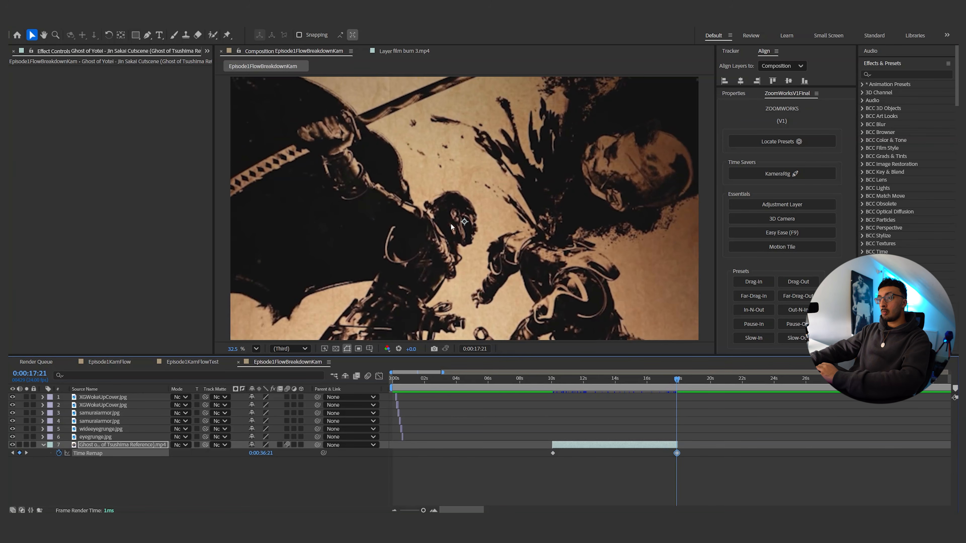
Move the ending Time Remap keyframe to about 0:00:12:01 and preview the sped-up clip.
{"action": "left_click_drag", "start_coordinate": [573, 381], "coordinate": [584, 381]}
{"action": "left_click_drag", "start_coordinate": [678, 453], "coordinate": [583, 453]}
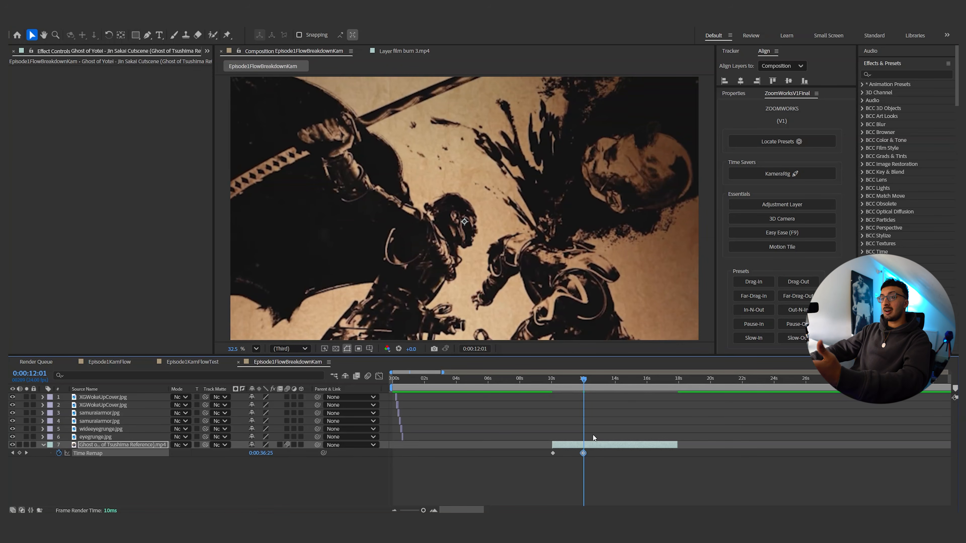
{"action": "left_click_drag", "start_coordinate": [562, 380], "coordinate": [552, 380]}
{"action": "key", "text": "space"}
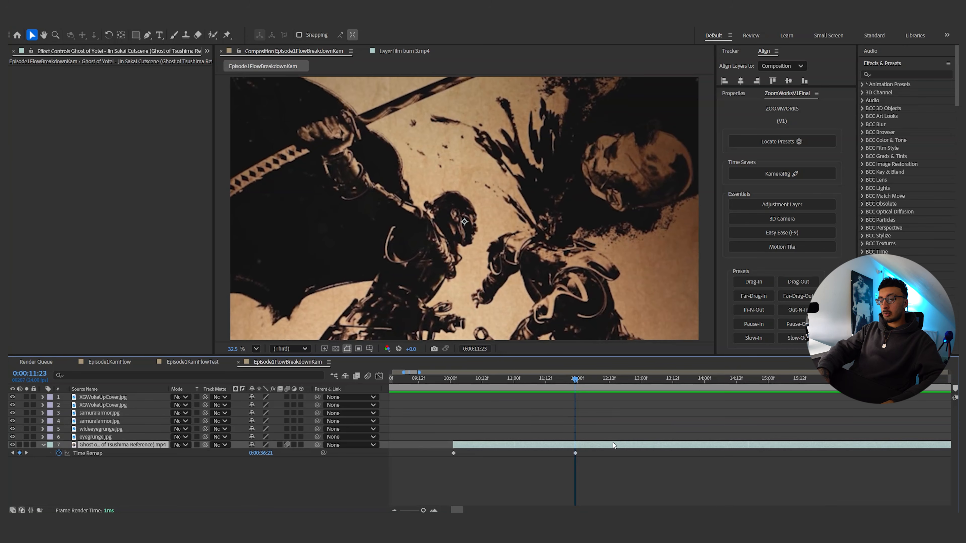
Trim the clip's out point to the last Time Remap keyframe at 0:00:11:23 and play it from its start.
{"action": "key", "text": "alt+bracketright"}
{"action": "left_click", "coordinate": [560, 395]}
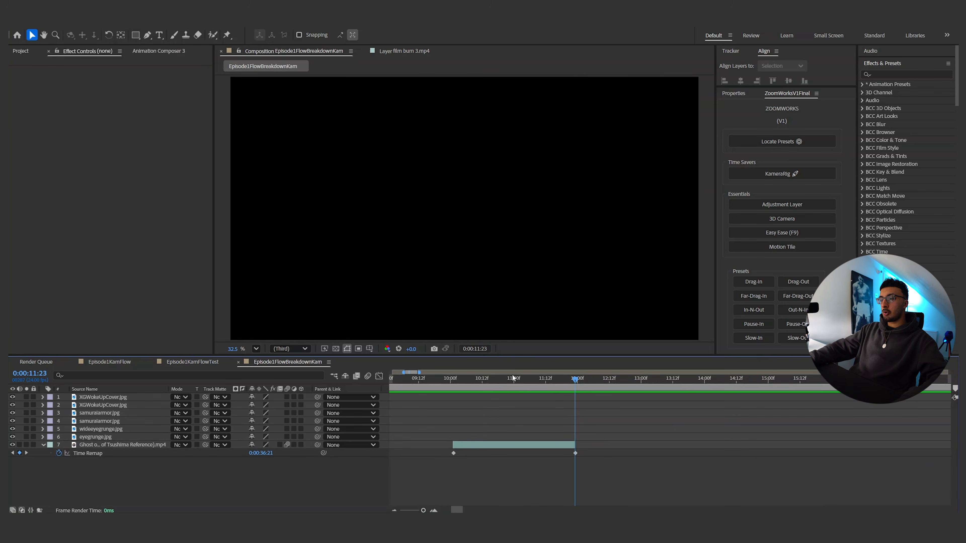
{"action": "left_click", "coordinate": [454, 383]}
{"action": "key", "text": "space"}
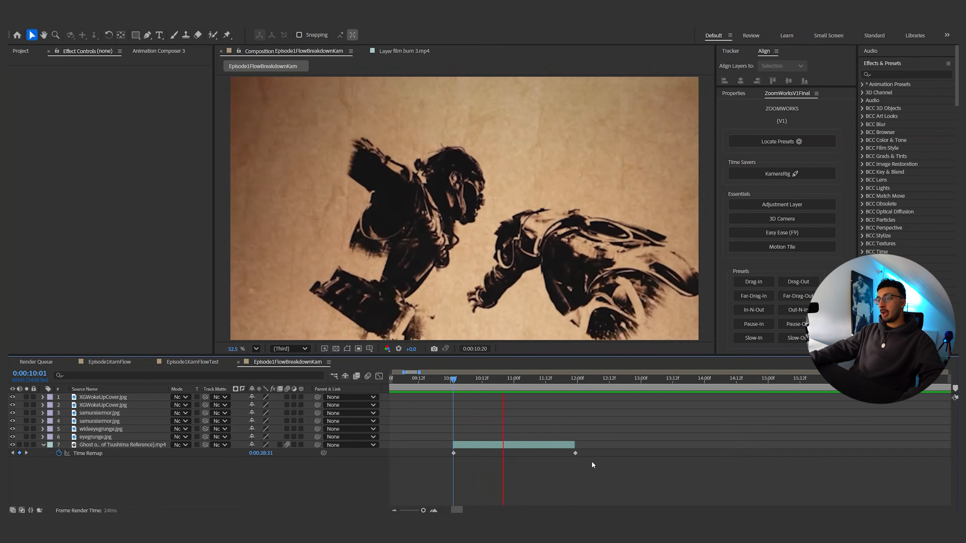
Apply Easy Ease to both Time Remap keyframes and show their curve in the graph editor.
{"action": "left_click_drag", "start_coordinate": [593, 464], "coordinate": [415, 458]}
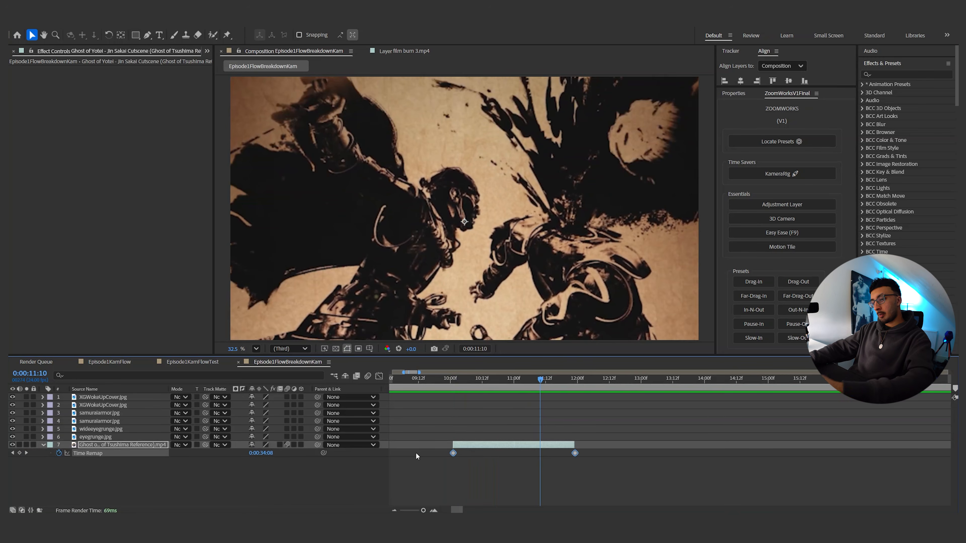
{"action": "key", "text": "F9"}
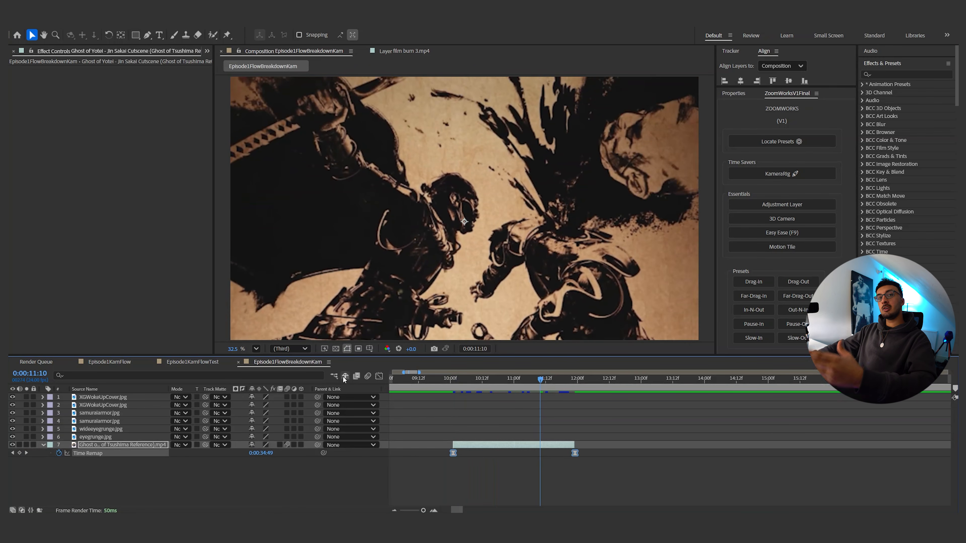
{"action": "left_click", "coordinate": [379, 377]}
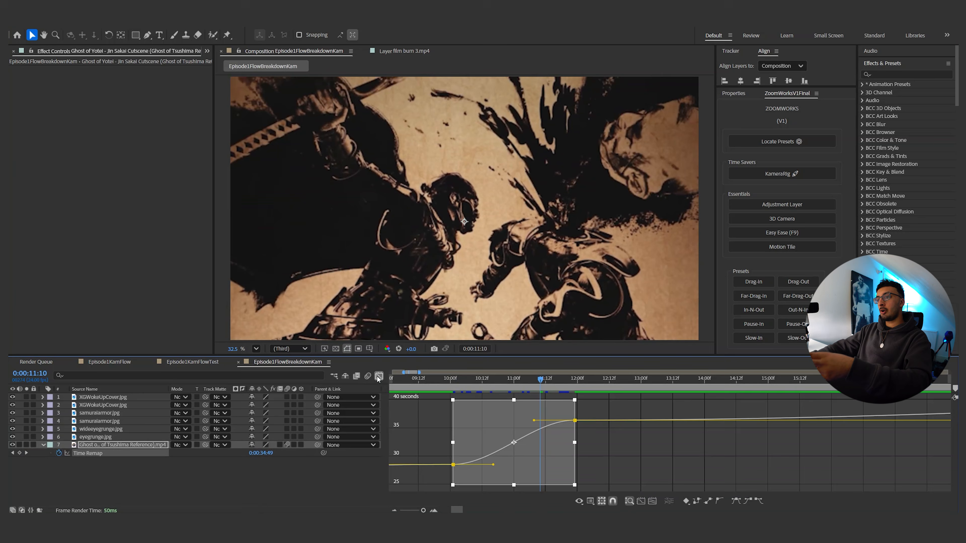
{"action": "left_click", "coordinate": [441, 436]}
{"action": "left_click_drag", "start_coordinate": [425, 510], "coordinate": [428, 510]}
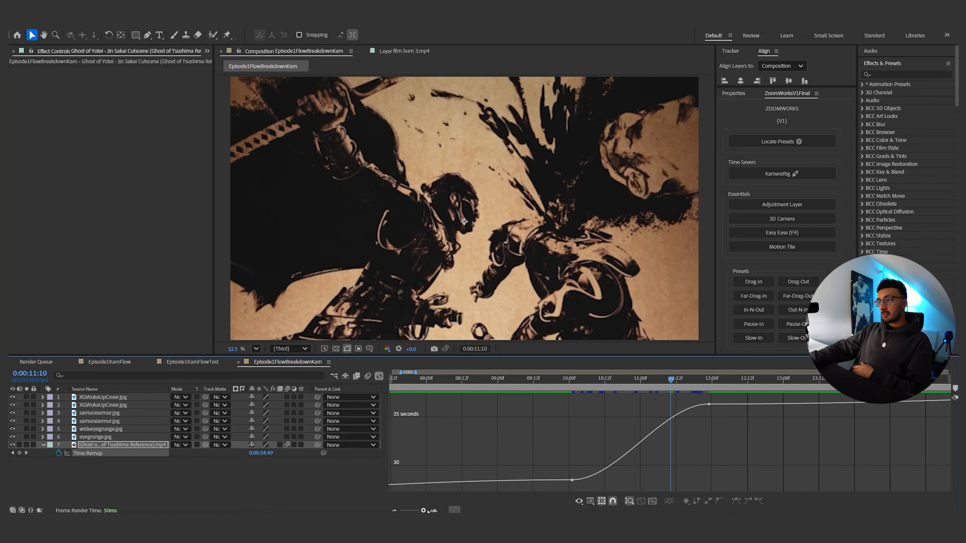
Reshape the Time Remap curve so it is steep at both keyframes and flatter in the middle, and preview the speed ramp.
{"action": "left_click", "coordinate": [572, 482]}
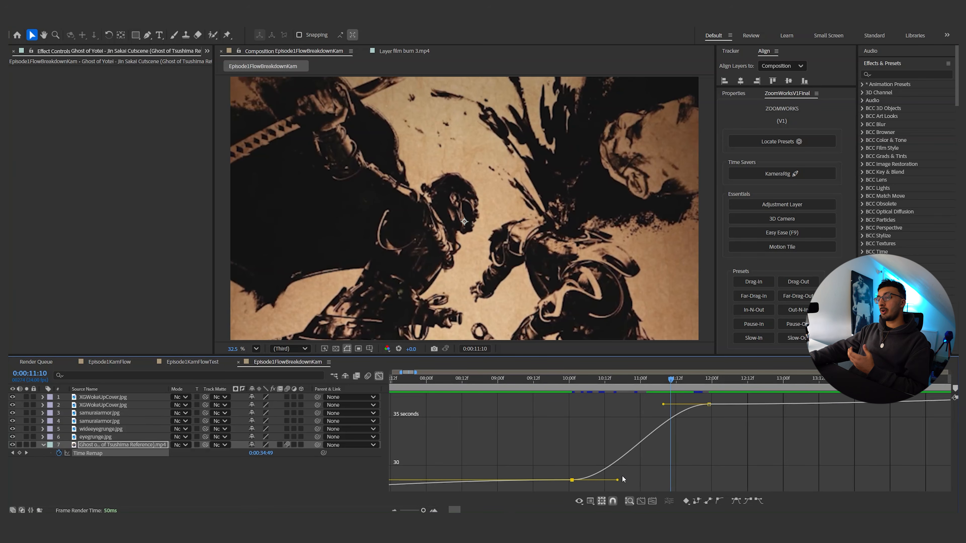
{"action": "left_click_drag", "start_coordinate": [618, 480], "coordinate": [583, 431]}
{"action": "left_click_drag", "start_coordinate": [662, 404], "coordinate": [689, 462]}
{"action": "left_click_drag", "start_coordinate": [583, 431], "coordinate": [584, 424]}
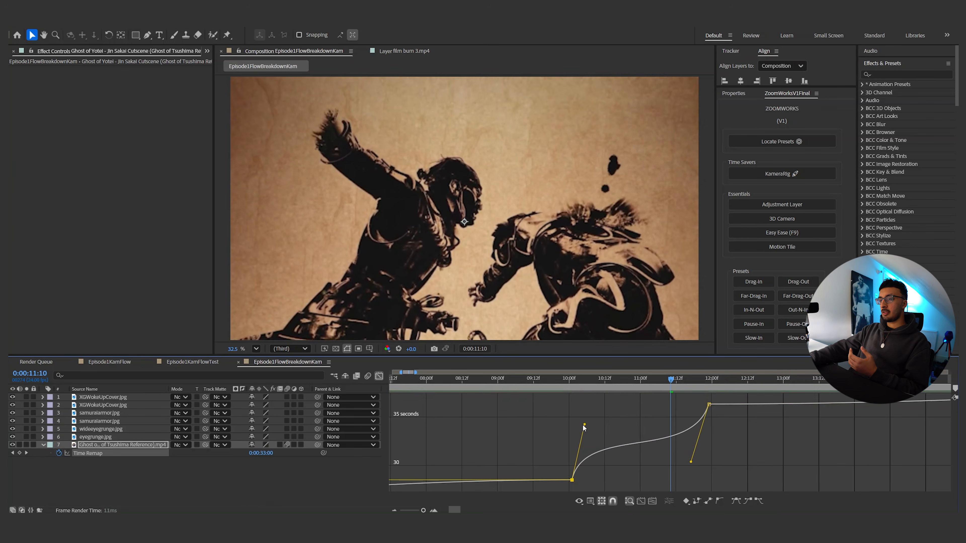
{"action": "left_click_drag", "start_coordinate": [585, 389], "coordinate": [575, 391]}
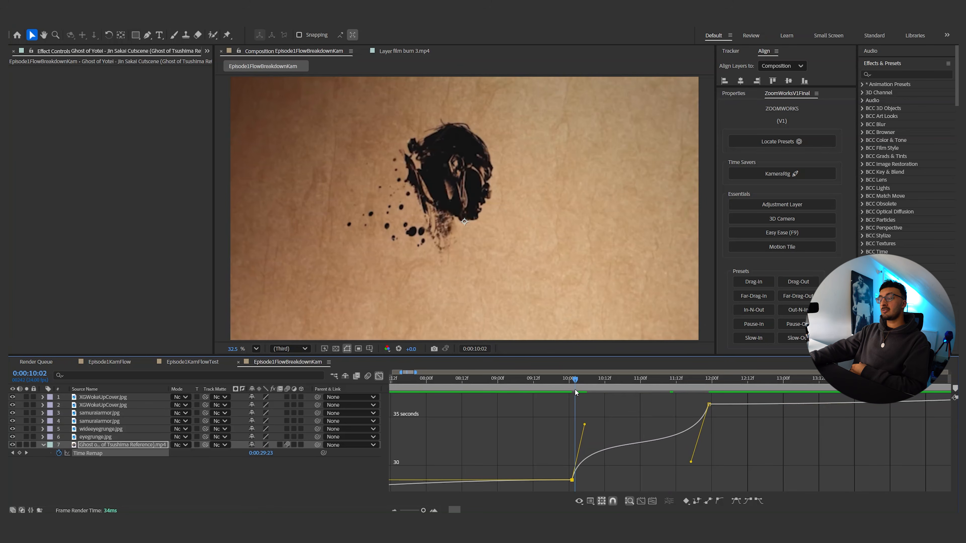
{"action": "left_click_drag", "start_coordinate": [584, 425], "coordinate": [587, 415]}
{"action": "left_click", "coordinate": [572, 480]}
{"action": "left_click_drag", "start_coordinate": [691, 462], "coordinate": [690, 474]}
{"action": "left_click_drag", "start_coordinate": [609, 392], "coordinate": [556, 382]}
{"action": "key", "text": "space"}
{"action": "key", "text": "space"}
Move the ending Time Remap keyframe to about one second after the first one and preview the faster ramp.
{"action": "left_click", "coordinate": [378, 376]}
{"action": "mouse_move", "coordinate": [423, 511]}
{"action": "left_mouse_down"}
{"action": "mouse_move", "coordinate": [432, 511]}
{"action": "mouse_move", "coordinate": [423, 510]}
{"action": "left_mouse_up"}
{"action": "left_click", "coordinate": [592, 382]}
{"action": "left_click_drag", "start_coordinate": [627, 455], "coordinate": [611, 455]}
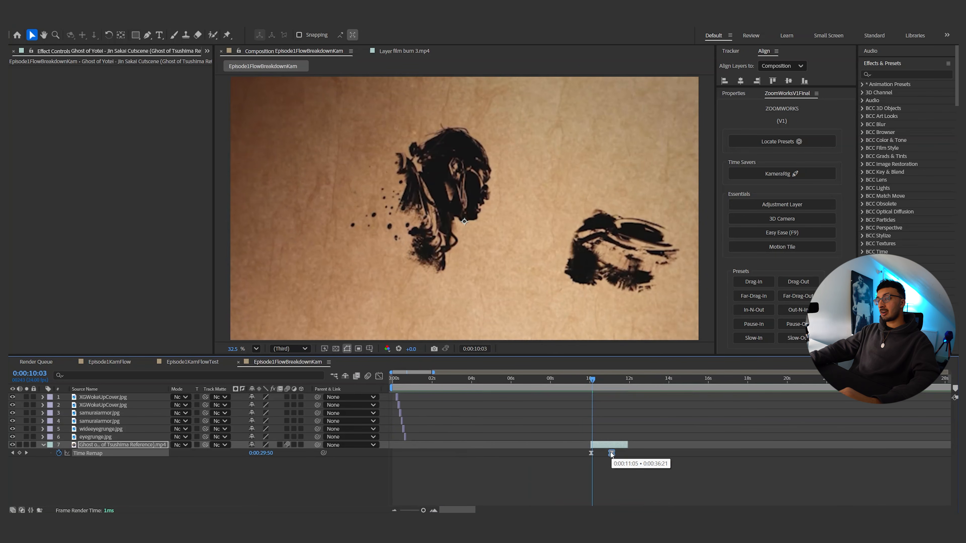
{"action": "key", "text": "space"}
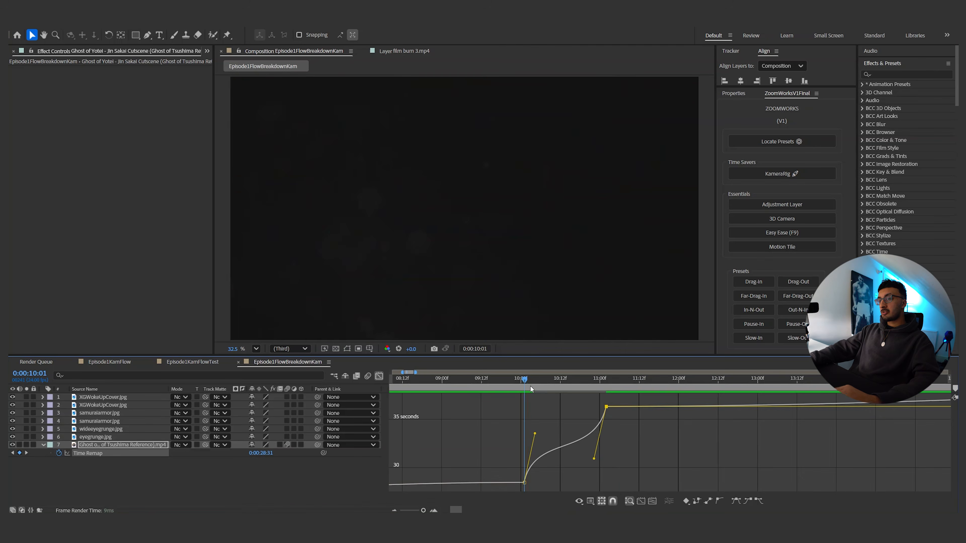
{"action": "key", "text": "space"}
{"action": "left_click_drag", "start_coordinate": [507, 378], "coordinate": [513, 381]}
{"action": "key", "text": "space"}
Open the Episode1KamFlowTest composition and play its opening shot with the layer timeline shown instead of the graph.
{"action": "left_click", "coordinate": [192, 362]}
{"action": "key", "text": "space"}
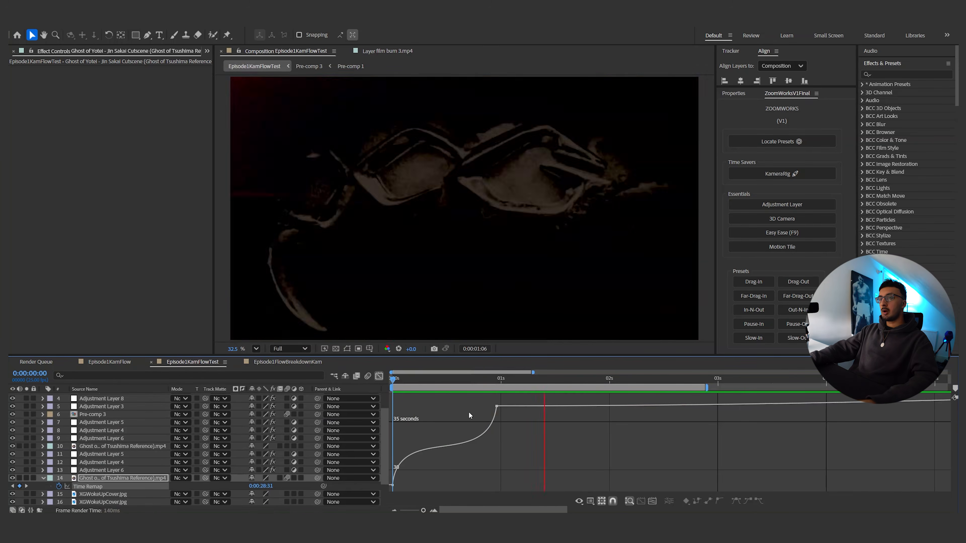
{"action": "left_click", "coordinate": [379, 375]}
{"action": "key", "text": "space"}
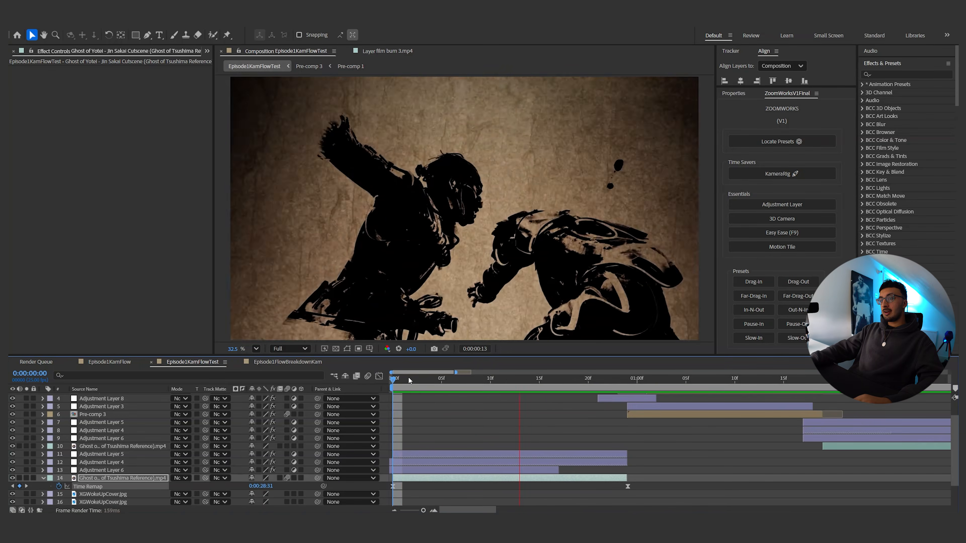
{"action": "left_click", "coordinate": [319, 363]}
{"action": "left_click", "coordinate": [587, 380]}
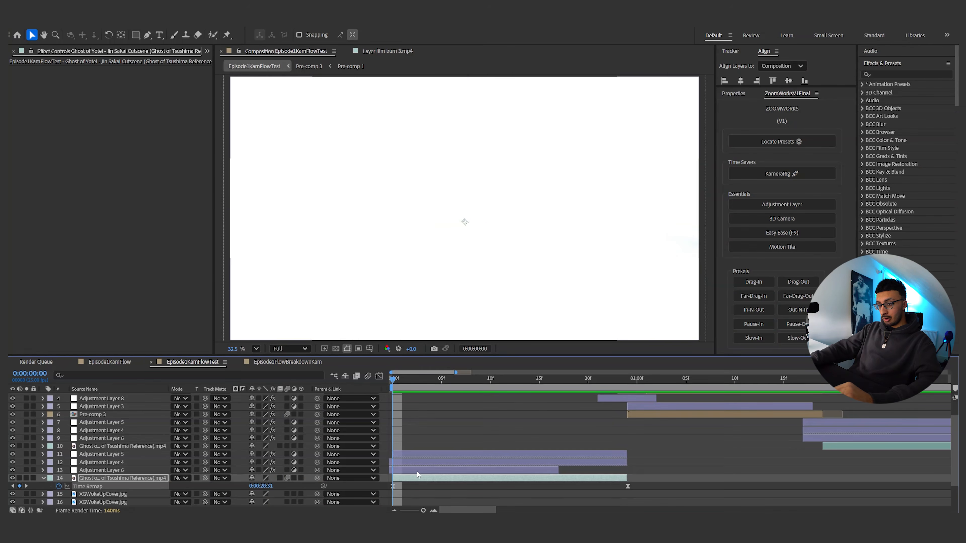
Reveal the keyframed S_Shake and Brightness & Contrast properties of the Adjustment Layer 6 directly above the opening clip.
{"action": "left_click", "coordinate": [417, 472]}
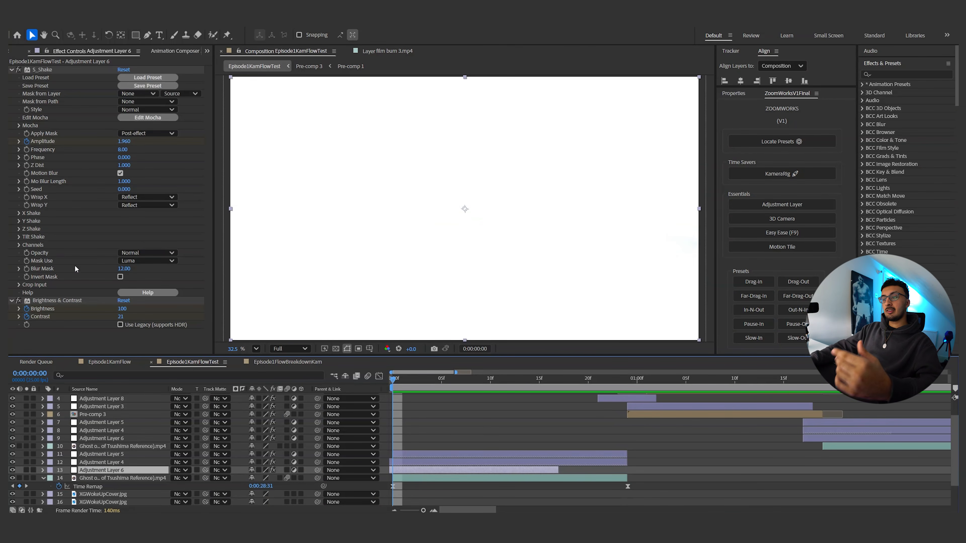
{"action": "key", "text": "u"}
{"action": "scroll", "coordinate": [448, 463], "scroll_direction": "down", "scroll_amount": 2}
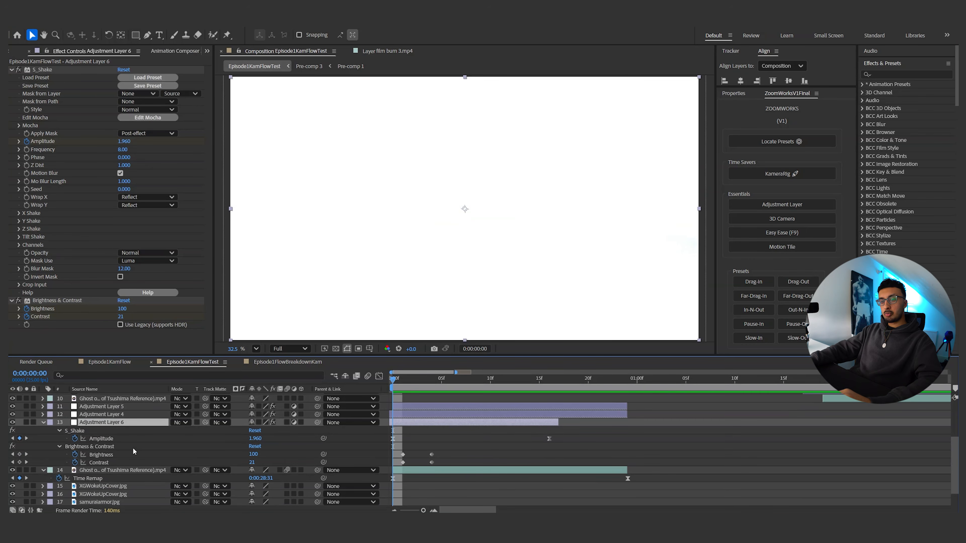
{"action": "left_click_drag", "start_coordinate": [429, 423], "coordinate": [450, 424]}
{"action": "left_click_drag", "start_coordinate": [424, 381], "coordinate": [419, 386]}
{"action": "left_click_drag", "start_coordinate": [438, 424], "coordinate": [447, 423]}
{"action": "left_click_drag", "start_coordinate": [430, 383], "coordinate": [471, 382]}
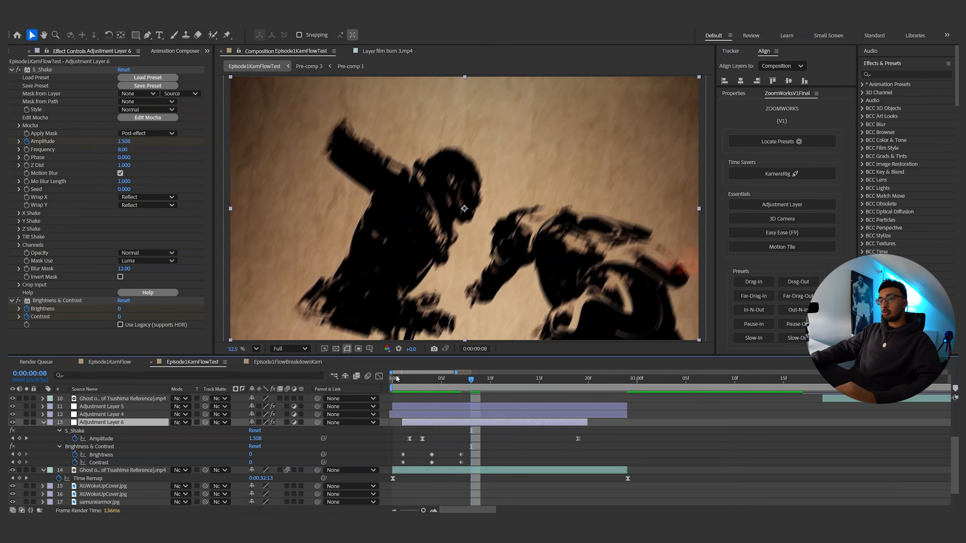
{"action": "left_click", "coordinate": [396, 378]}
{"action": "left_click_drag", "start_coordinate": [425, 424], "coordinate": [396, 425]}
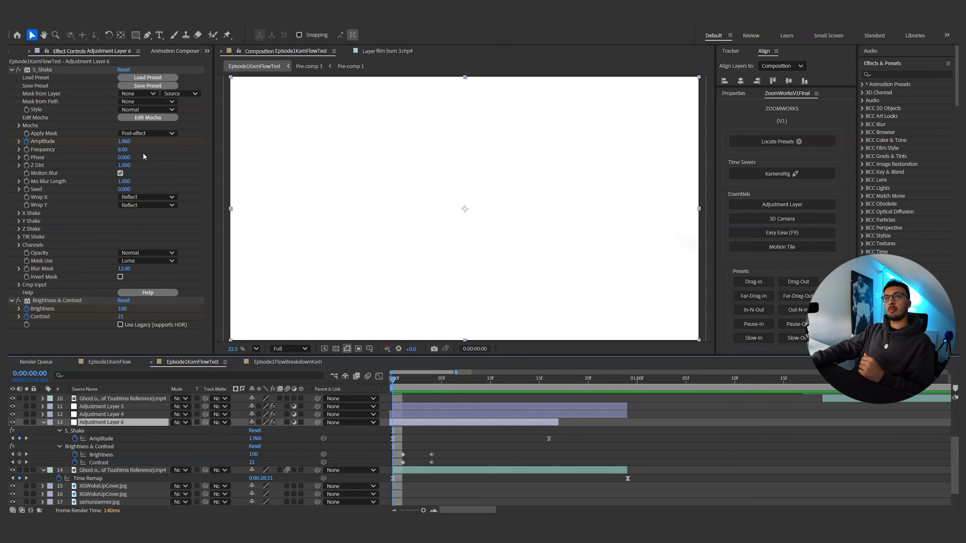
Preview the opening shot's shake and flash, toggling the visibility of the Adjustment Layer 6 above the clip to compare.
{"action": "key", "text": "space"}
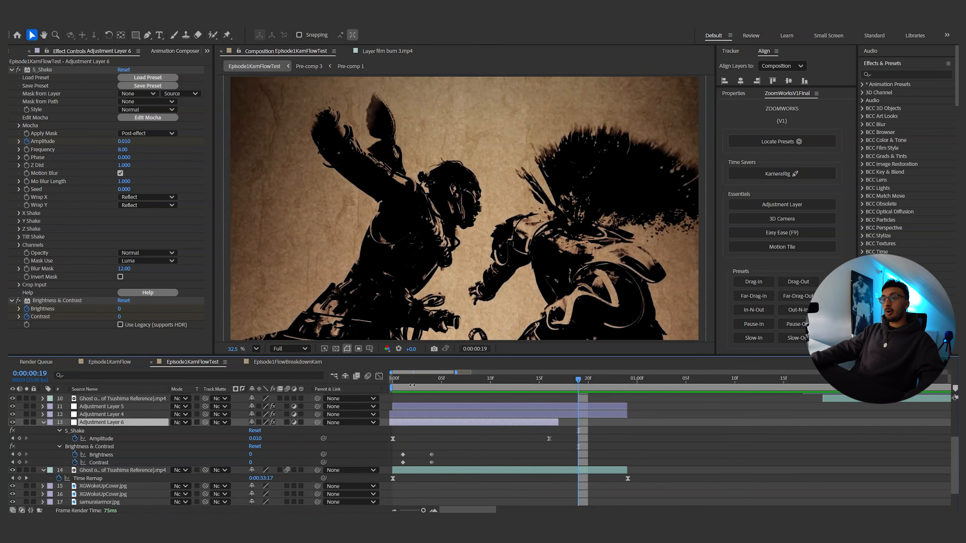
{"action": "key", "text": "Home"}
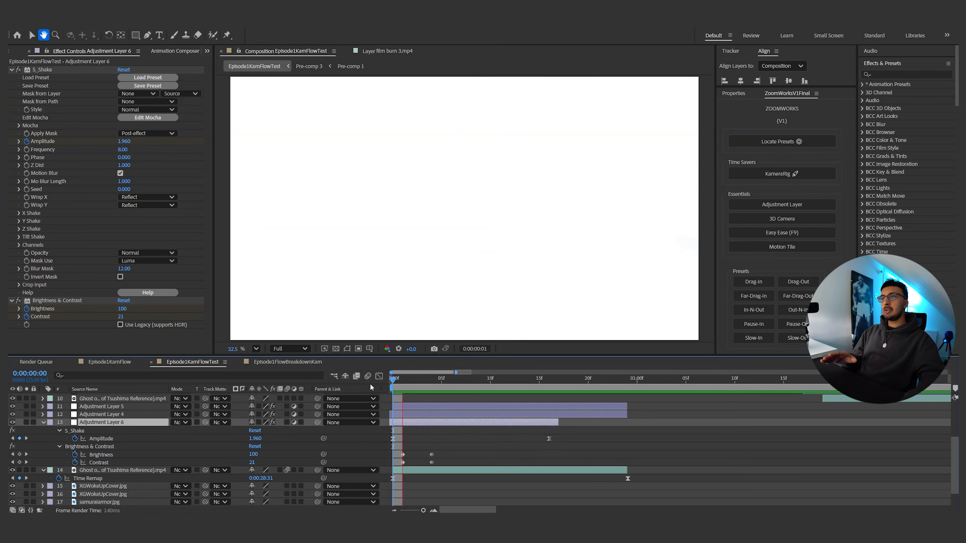
{"action": "key", "text": "space"}
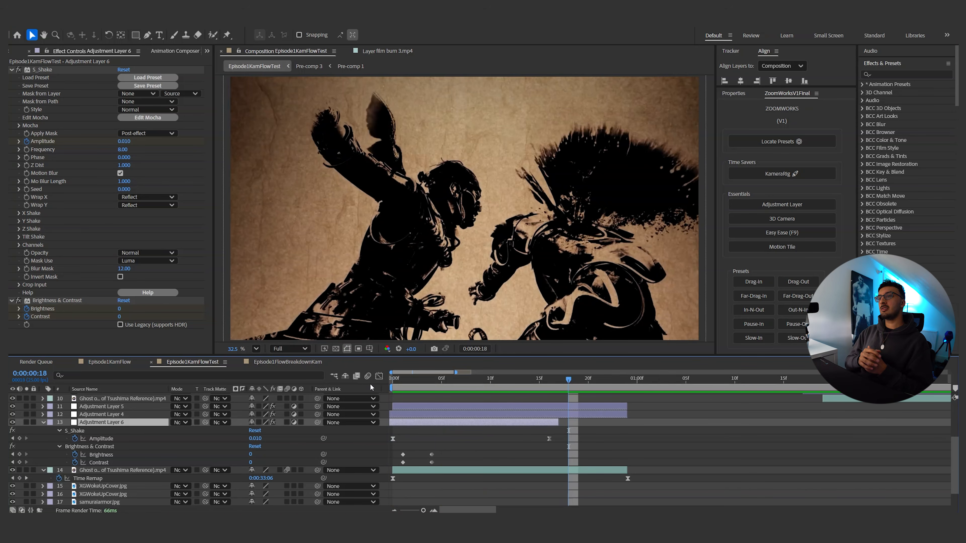
{"action": "key", "text": "space"}
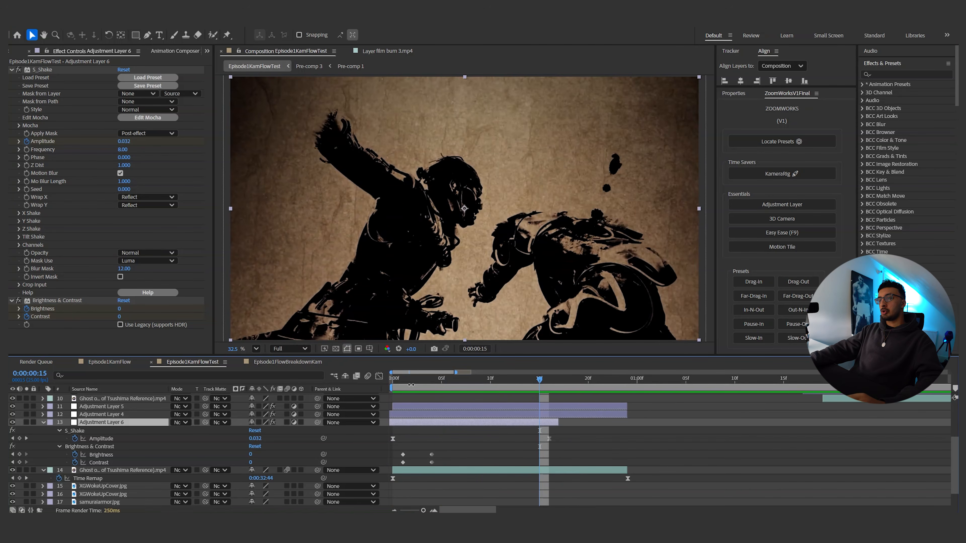
{"action": "key", "text": "space"}
{"action": "scroll", "coordinate": [419, 407], "scroll_direction": "up", "scroll_amount": 2}
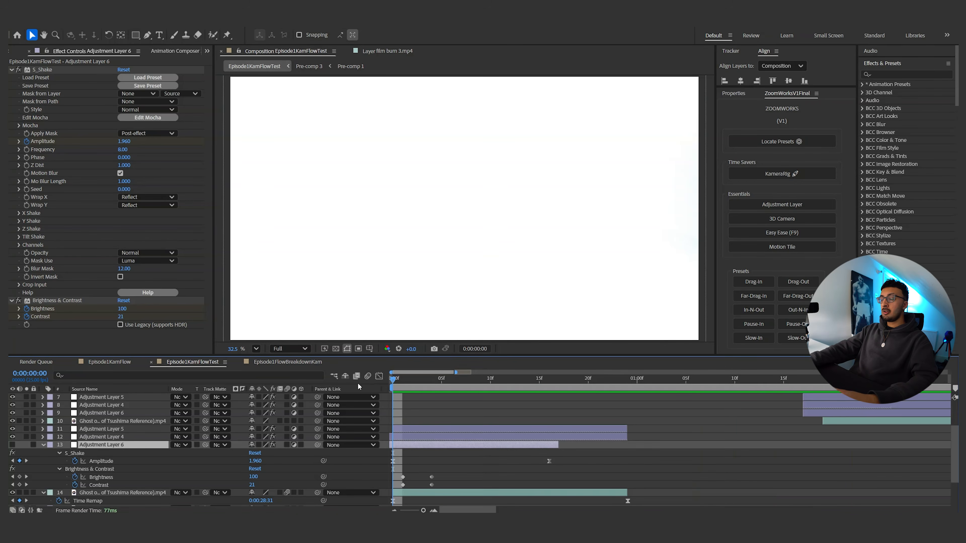
{"action": "left_click", "coordinate": [12, 445]}
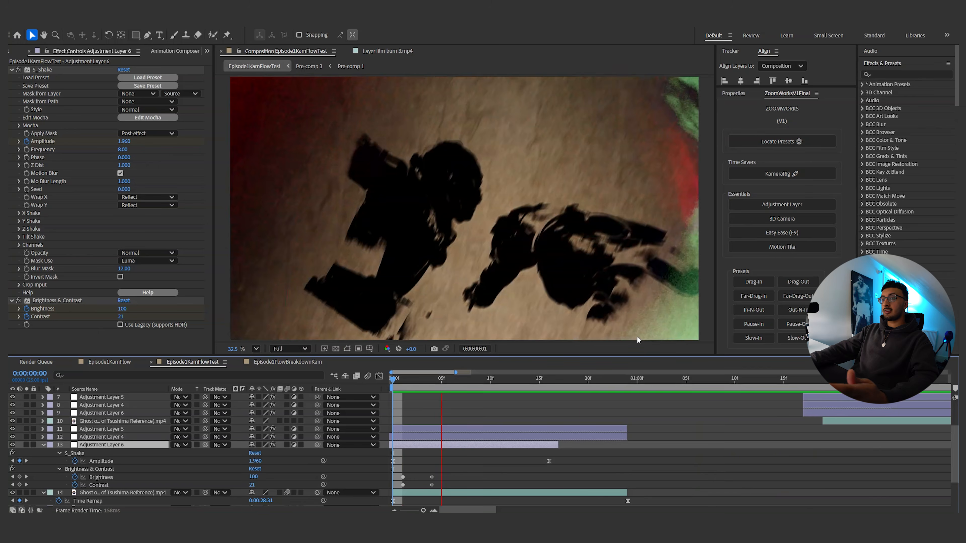
{"action": "scroll", "coordinate": [405, 467], "scroll_direction": "up", "scroll_amount": 2}
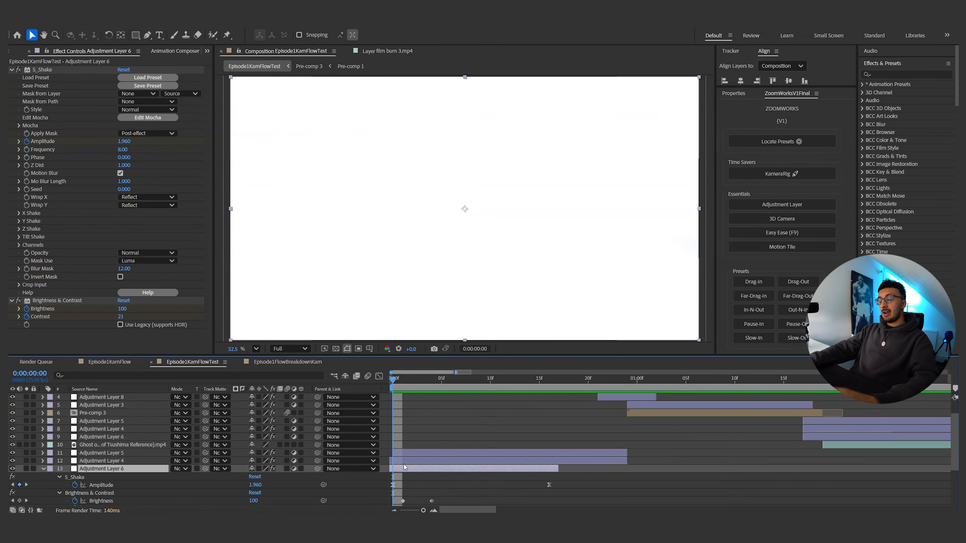
Preview the opening shot with the Posterize Time Adjustment Layer 4 enabled and with it hidden to compare the effect.
{"action": "left_click", "coordinate": [402, 461]}
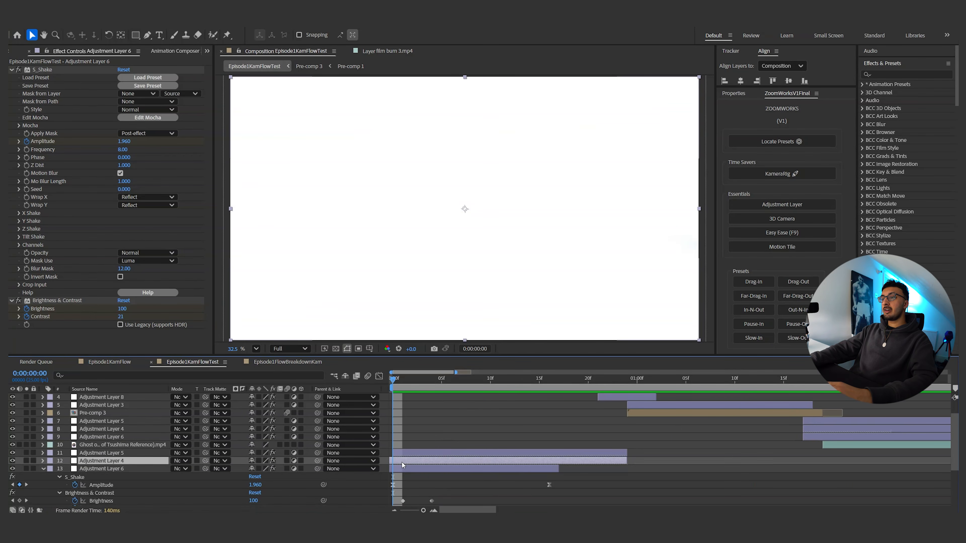
{"action": "key", "text": "space"}
{"action": "key", "text": "space"}
{"action": "left_click", "coordinate": [12, 461]}
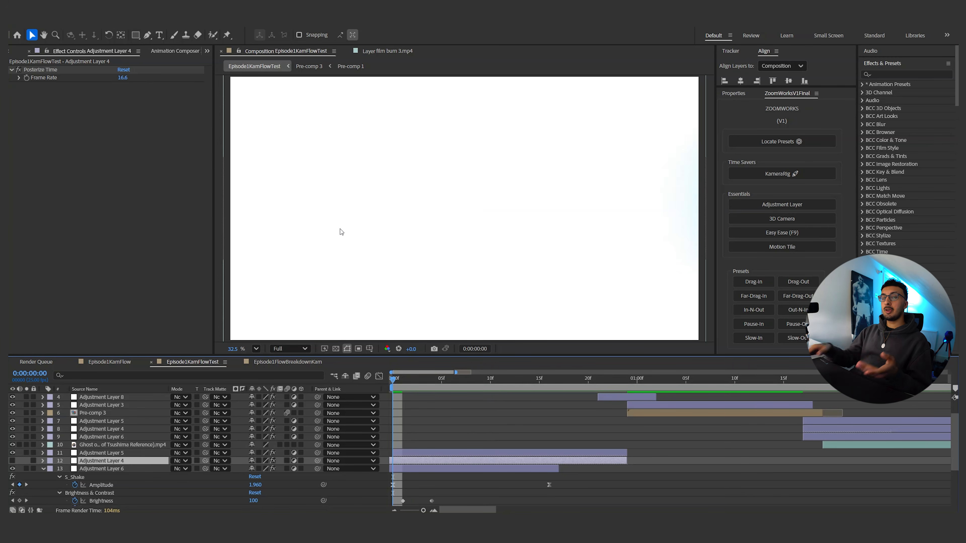
{"action": "key", "text": "space"}
{"action": "key", "text": "space"}
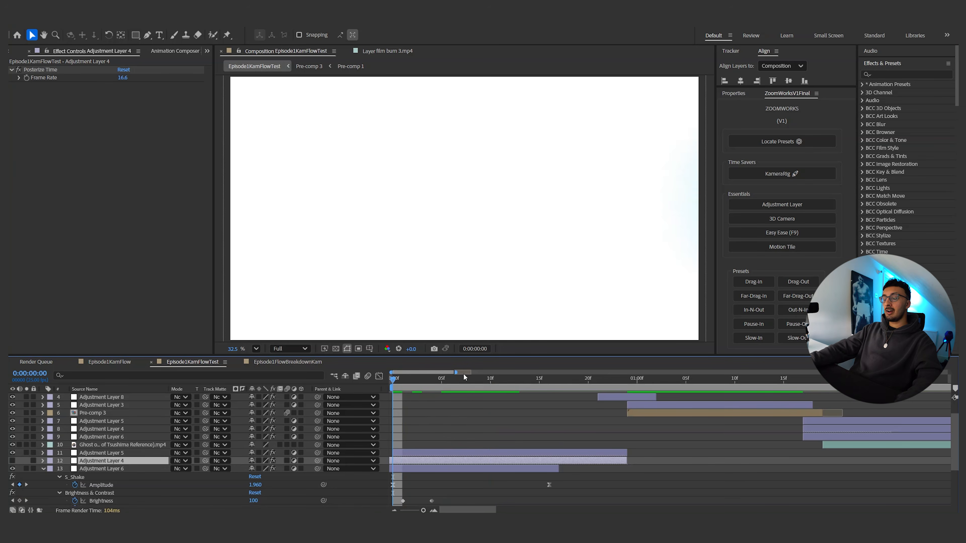
{"action": "key", "text": "space"}
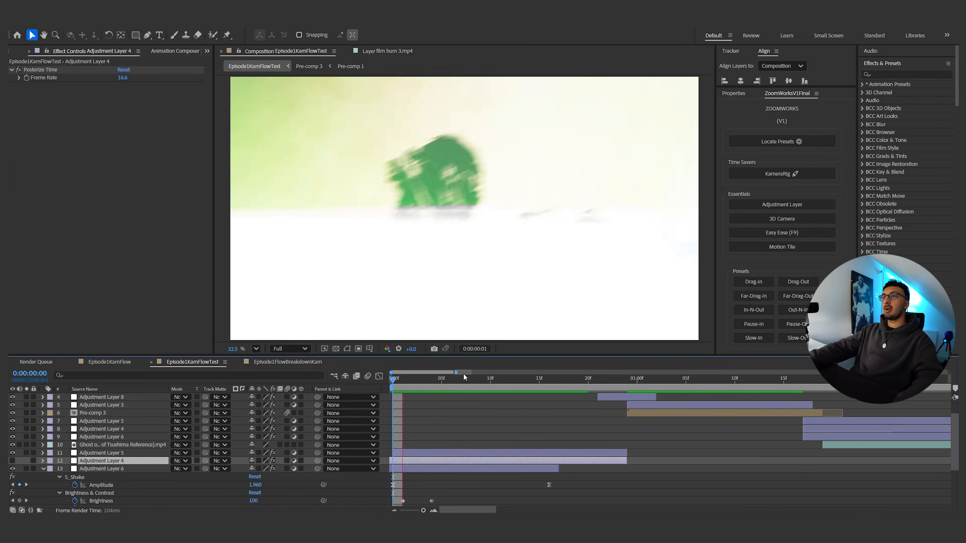
{"action": "key", "text": "space"}
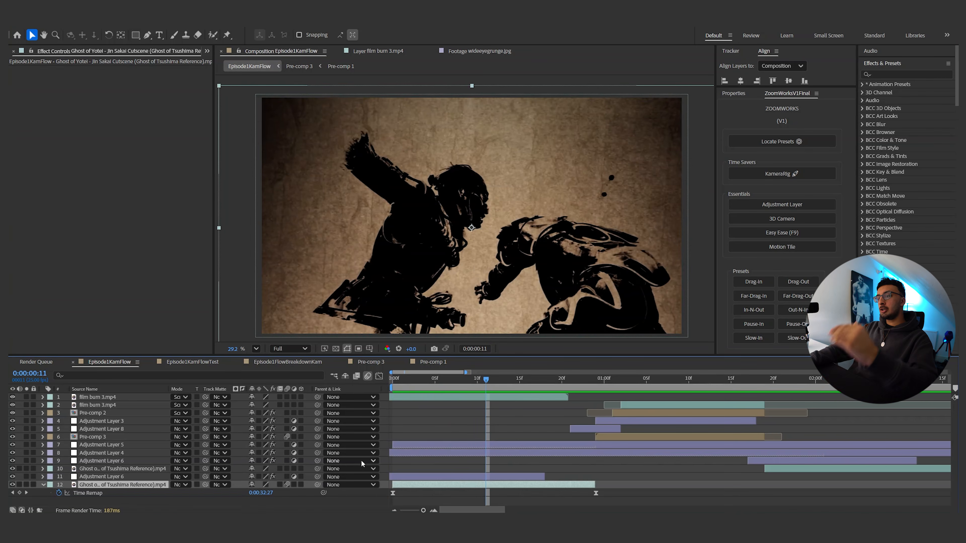
Try a Lumetri Color effect on Adjustment Layer 5 with Blacks at -21, and remove the effect.
{"action": "left_click", "coordinate": [427, 446]}
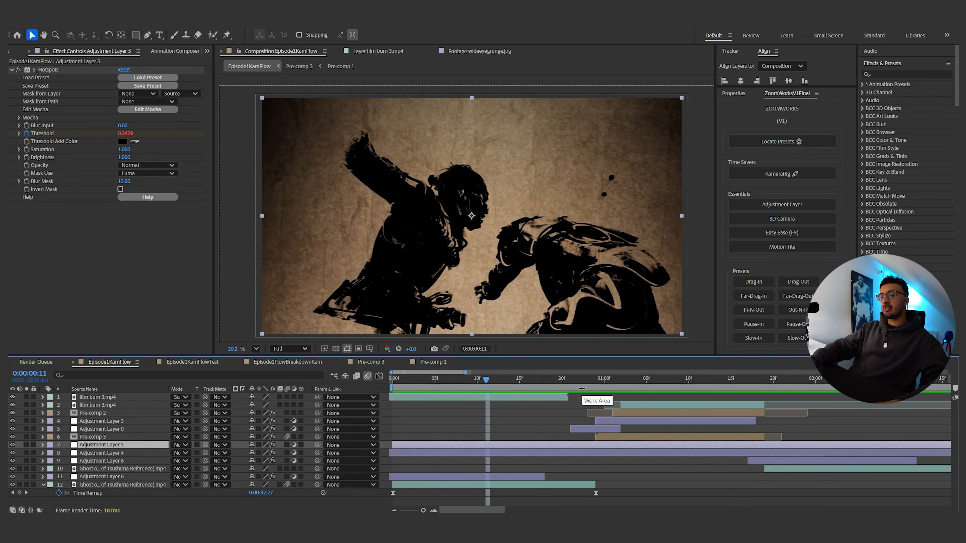
{"action": "key", "text": "ctrl+space"}
{"action": "type", "text": "lum"}
{"action": "key", "text": "Return"}
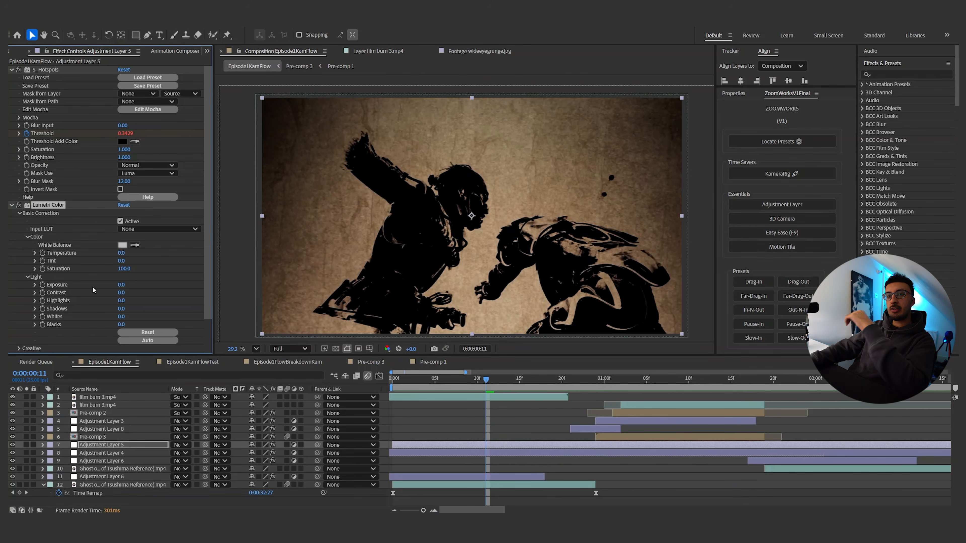
{"action": "left_click_drag", "start_coordinate": [99, 326], "coordinate": [63, 335]}
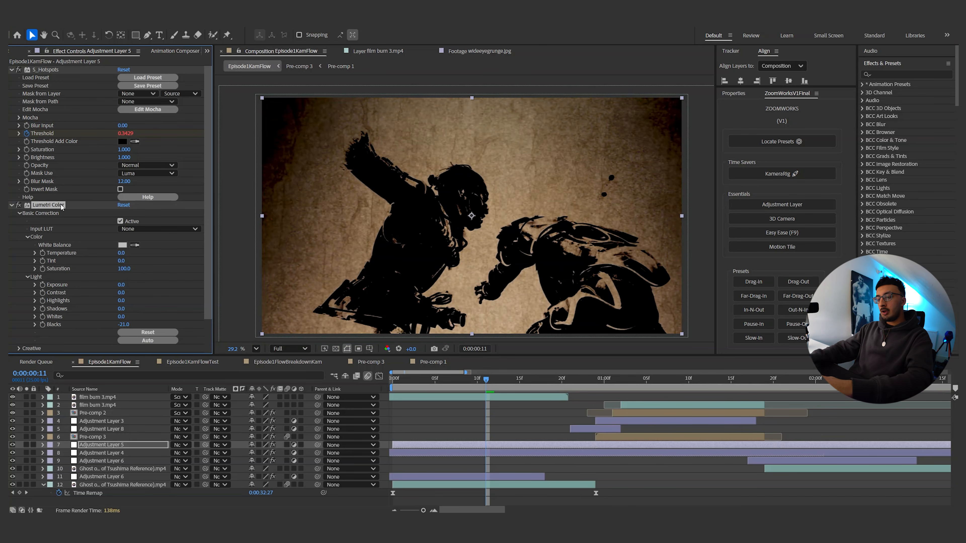
{"action": "key", "text": "Delete"}
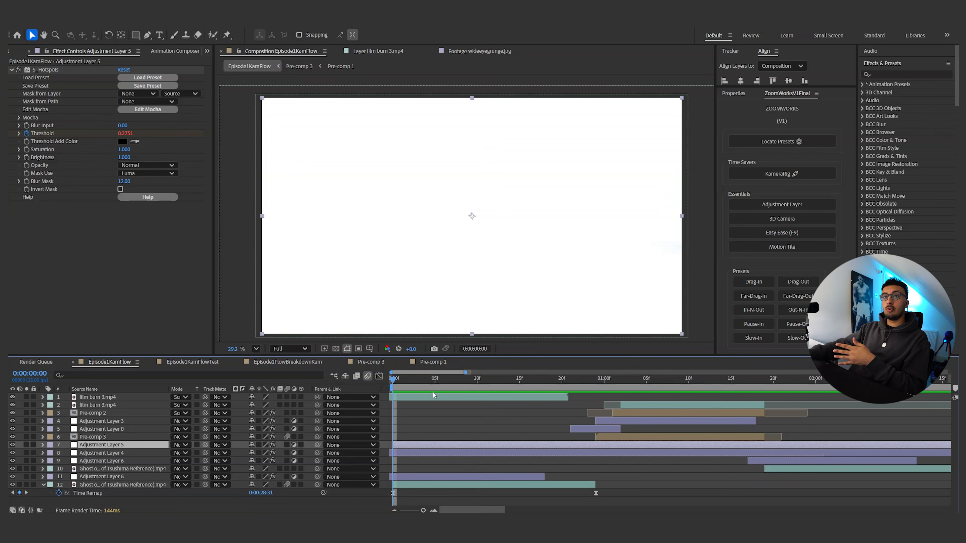
Scrub the opening shot and reveal Adjustment Layer 5's S_Hotspots Threshold keyframes and wiggle expression for inspection.
{"action": "left_click_drag", "start_coordinate": [406, 384], "coordinate": [518, 386]}
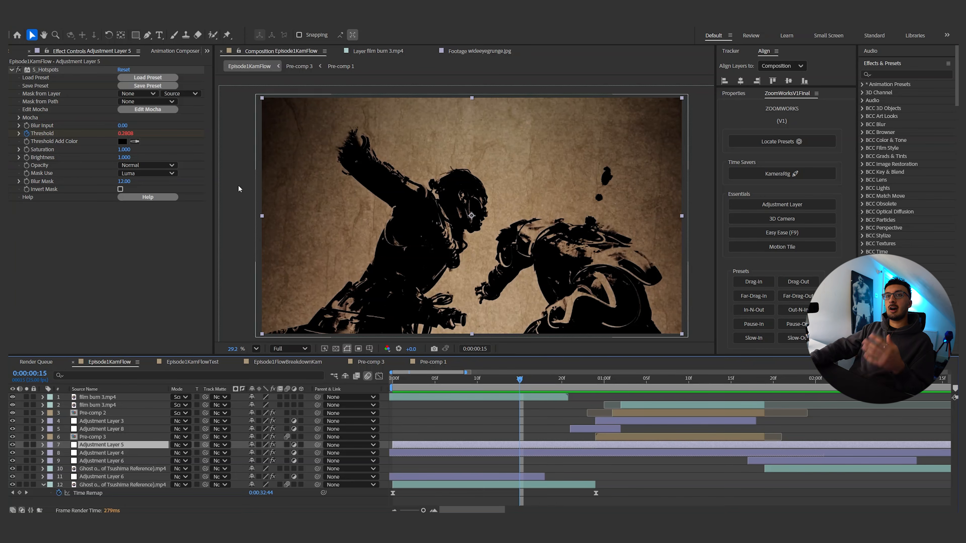
{"action": "key", "text": "Home"}
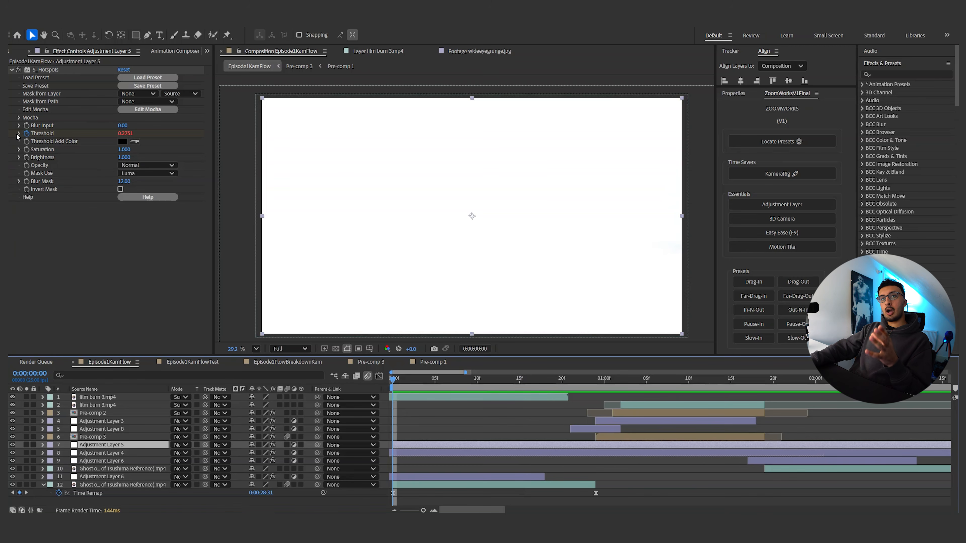
{"action": "left_click", "coordinate": [19, 133]}
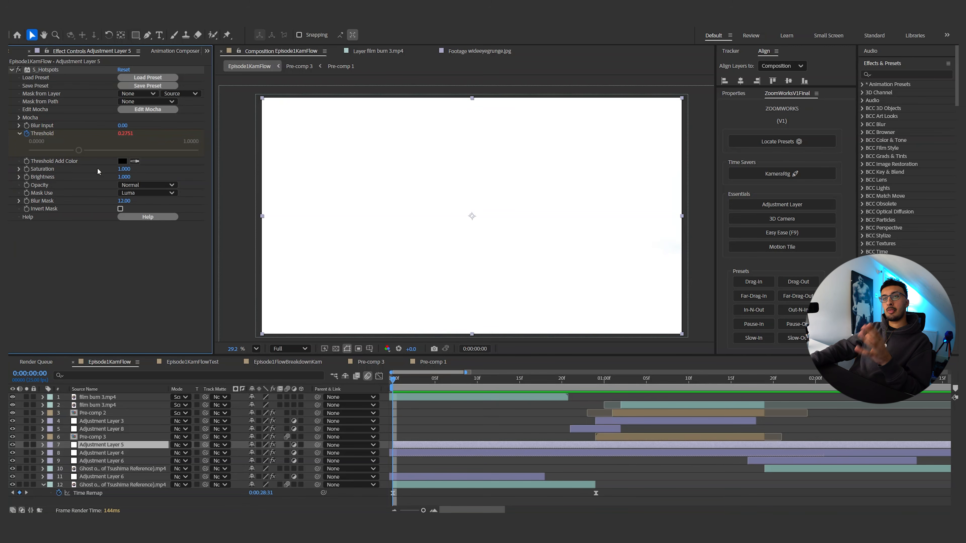
{"action": "key", "text": "u"}
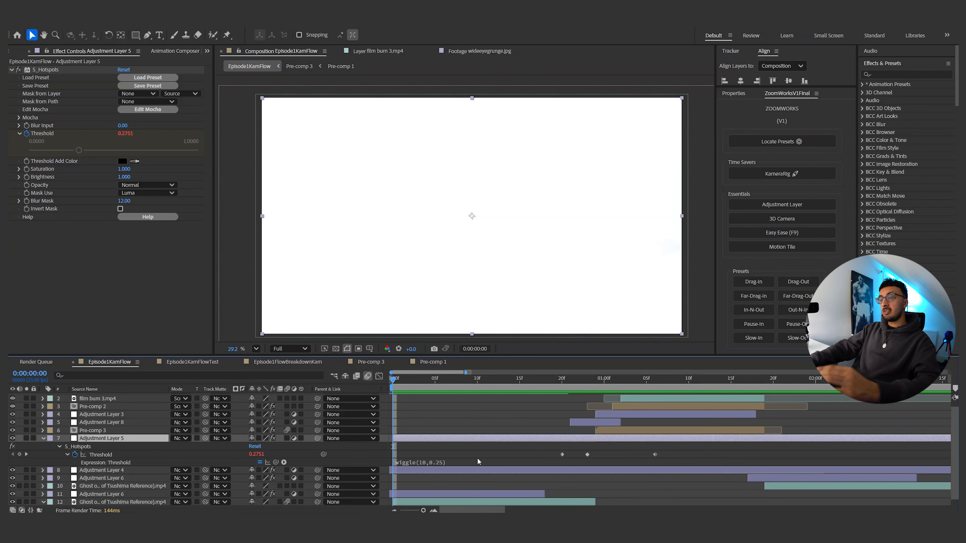
{"action": "left_click", "coordinate": [439, 463]}
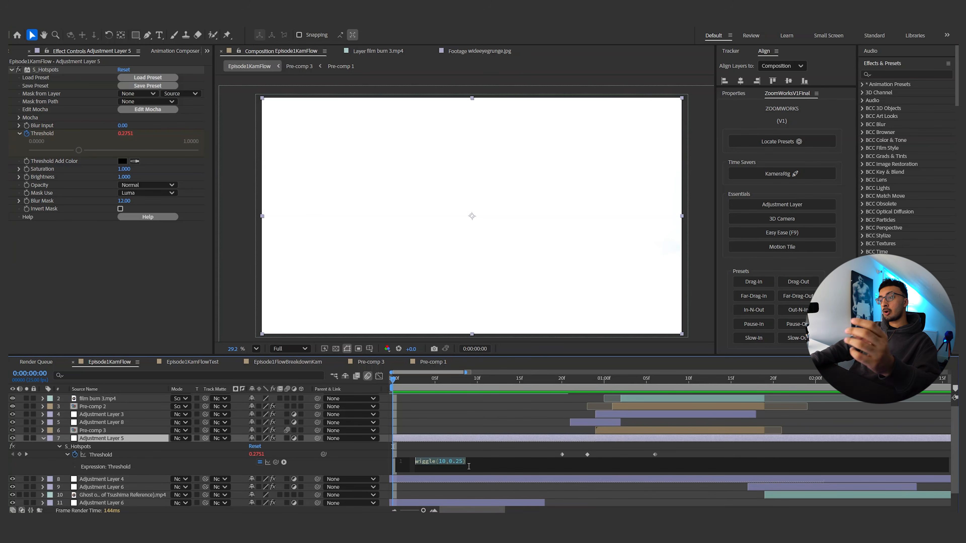
{"action": "left_click", "coordinate": [468, 452]}
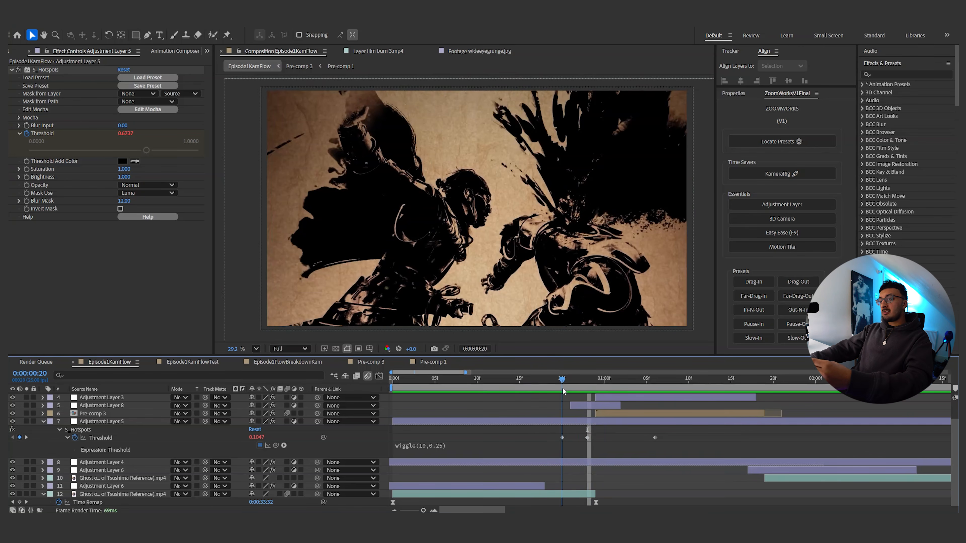
Compare the frames around the first two Threshold keyframes of Adjustment Layer 5, up to the cut to the next image.
{"action": "key", "text": "Page_Up"}
{"action": "key", "text": "Page_Up"}
{"action": "key", "text": "Page_Up"}
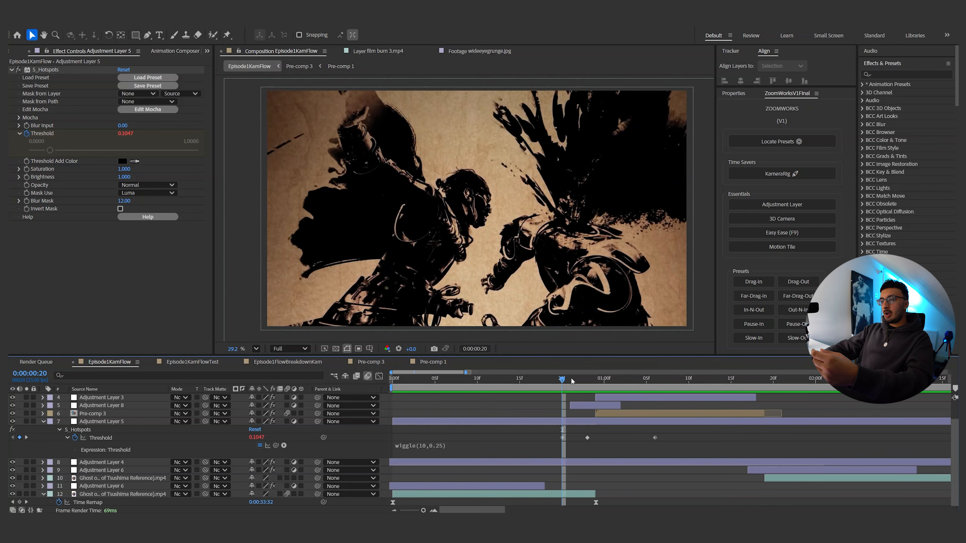
{"action": "left_click", "coordinate": [587, 379]}
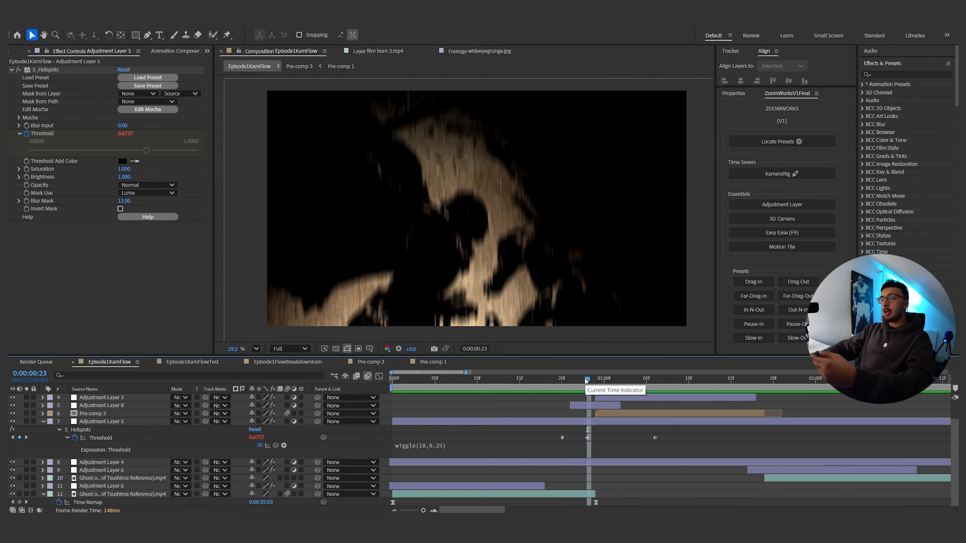
{"action": "left_click_drag", "start_coordinate": [586, 381], "coordinate": [597, 383]}
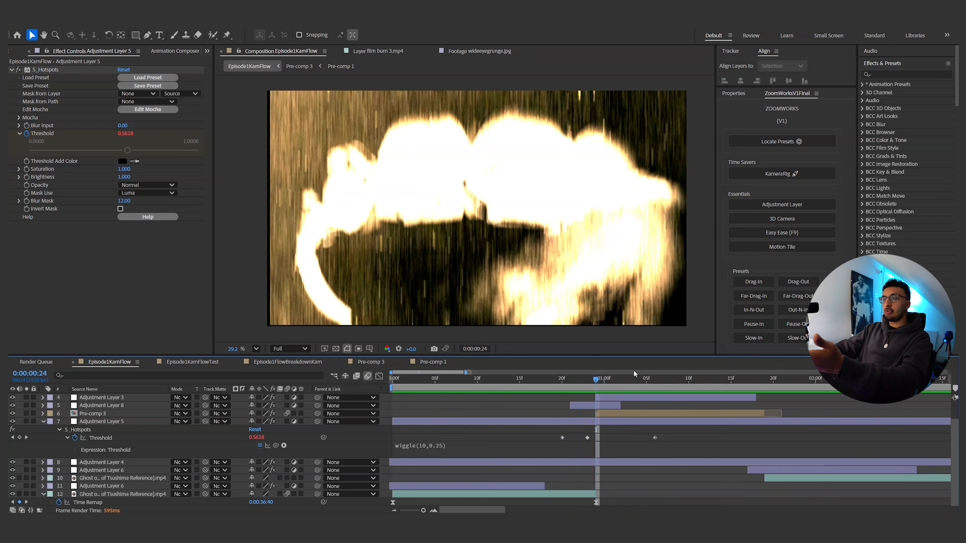
{"action": "mouse_move", "coordinate": [605, 379]}
{"action": "left_mouse_down"}
{"action": "mouse_move", "coordinate": [564, 385]}
{"action": "mouse_move", "coordinate": [591, 383]}
{"action": "left_mouse_up"}
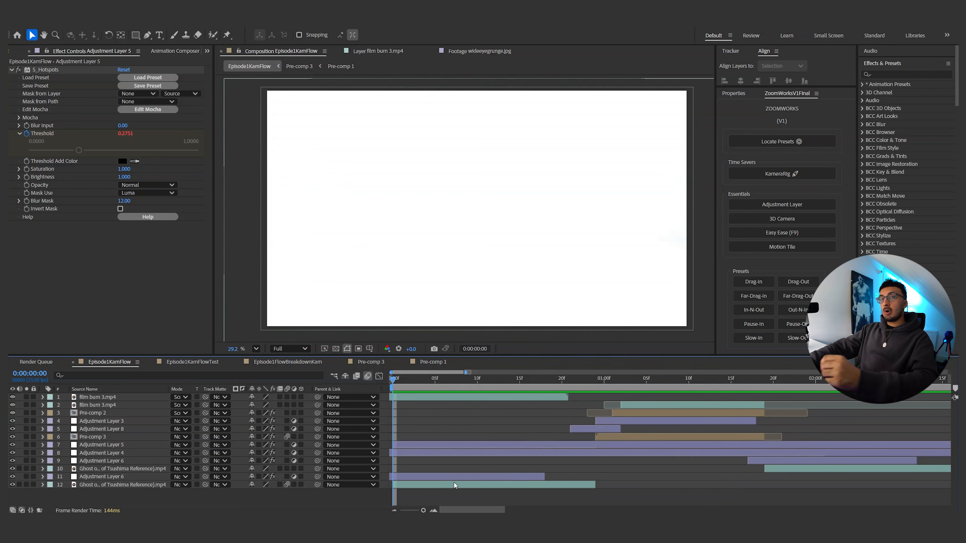
Review the effects on the opening clip, the Adjustment Layer 6 directly above it, Adjustment Layer 4 and Adjustment Layer 5.
{"action": "left_click", "coordinate": [439, 485]}
{"action": "left_click", "coordinate": [434, 478]}
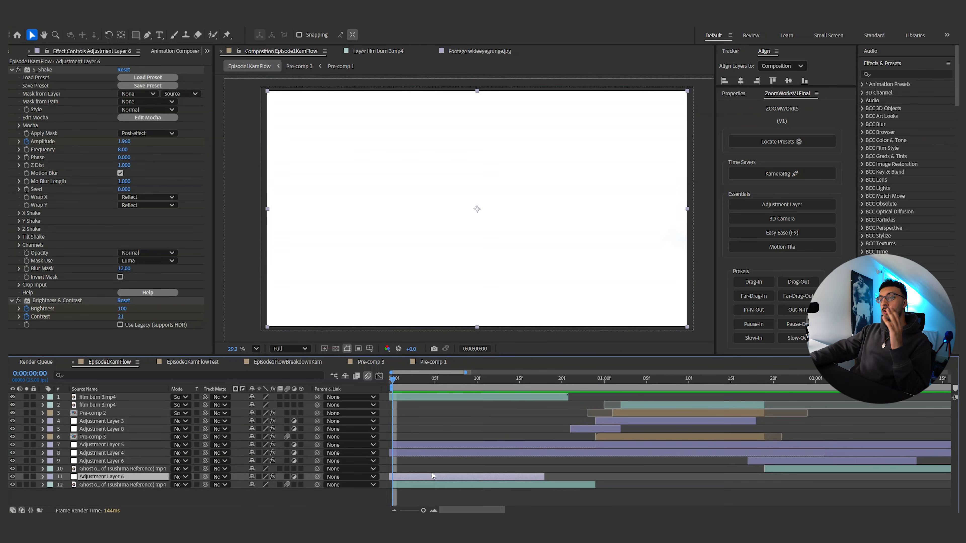
{"action": "left_click", "coordinate": [424, 454]}
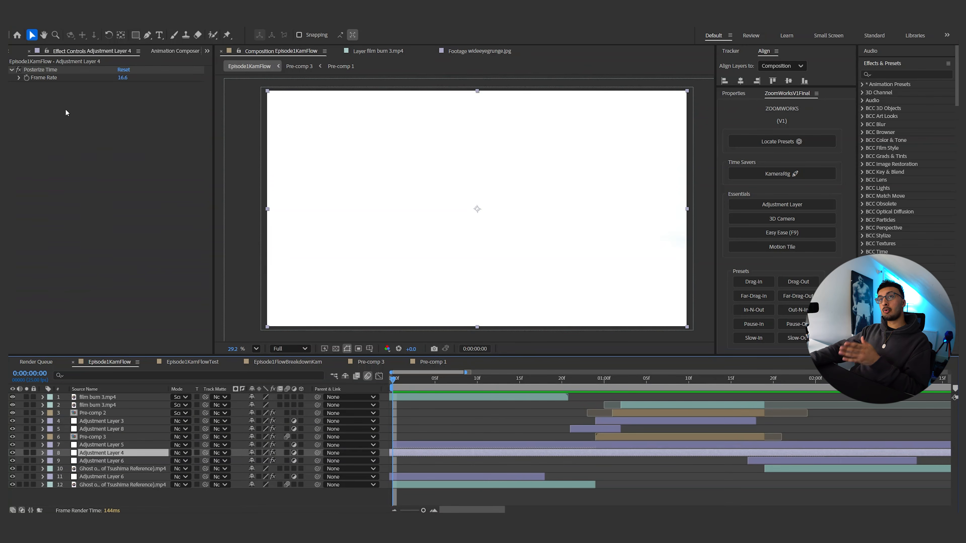
{"action": "left_click", "coordinate": [407, 443]}
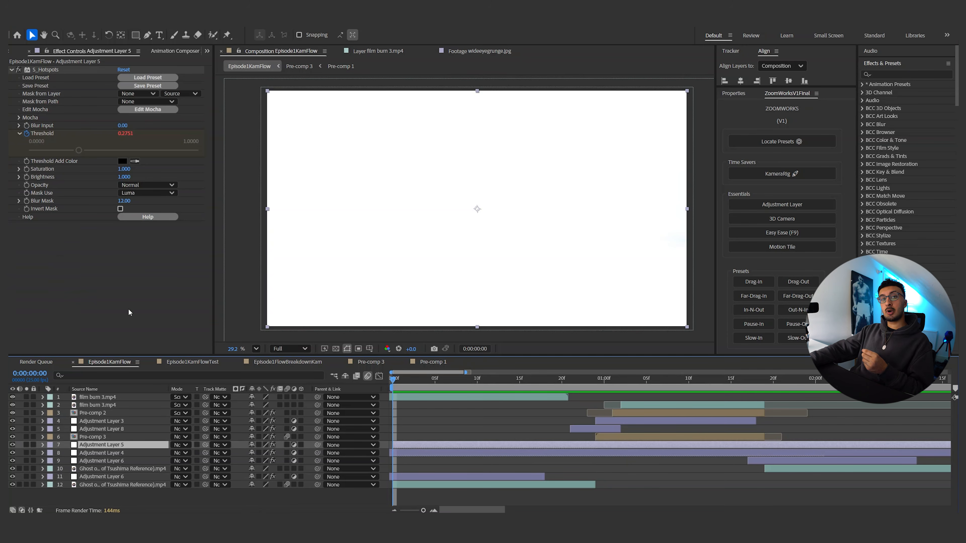
Hide the topmost film burn 3.mp4 layer, preview the opening shot without it, and make the layer visible again.
{"action": "left_click", "coordinate": [12, 397]}
{"action": "key", "text": "space"}
{"action": "key", "text": "space"}
{"action": "key", "text": "space"}
{"action": "key", "text": "space"}
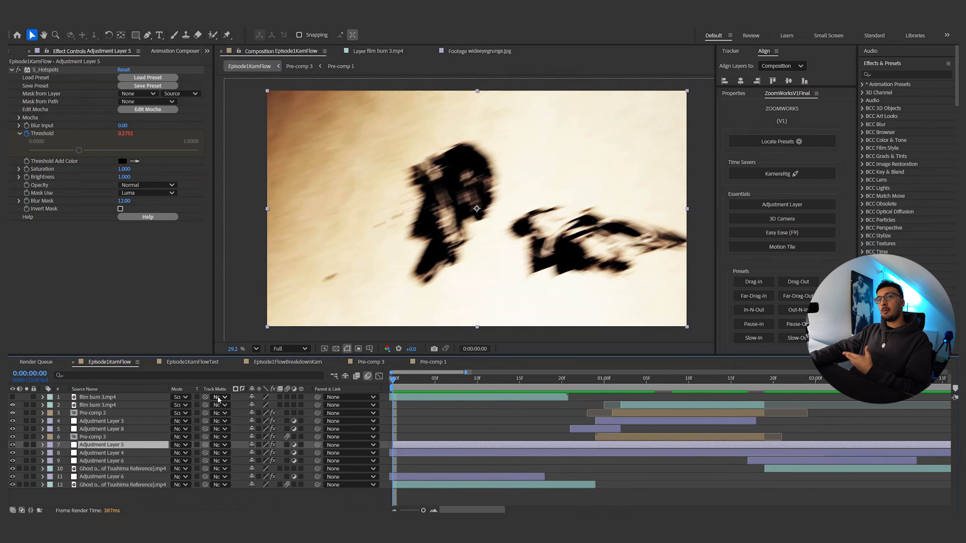
{"action": "left_click", "coordinate": [12, 398]}
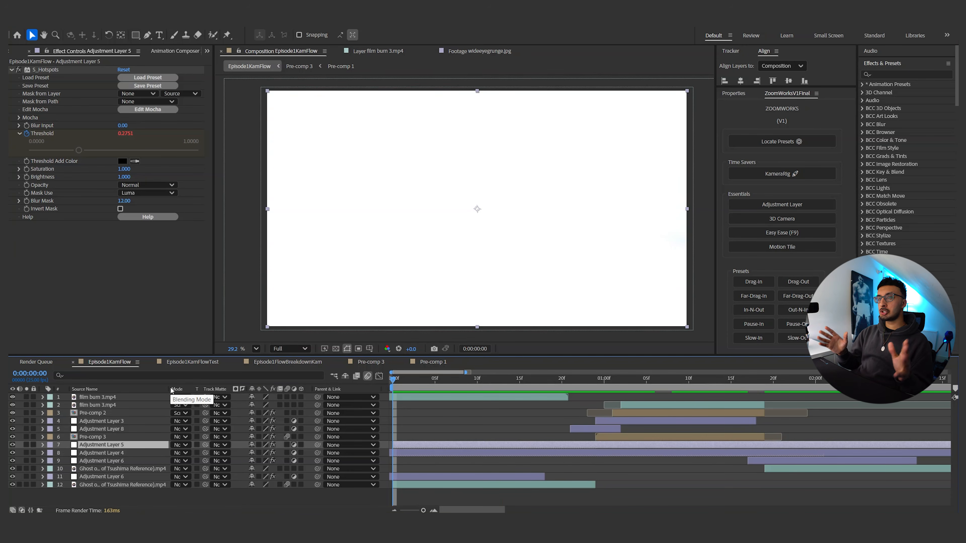
Examine the topmost film burn 3.mp4 layer's footage on its own and check its Screen blending mode in the composition.
{"action": "double_click", "coordinate": [121, 397]}
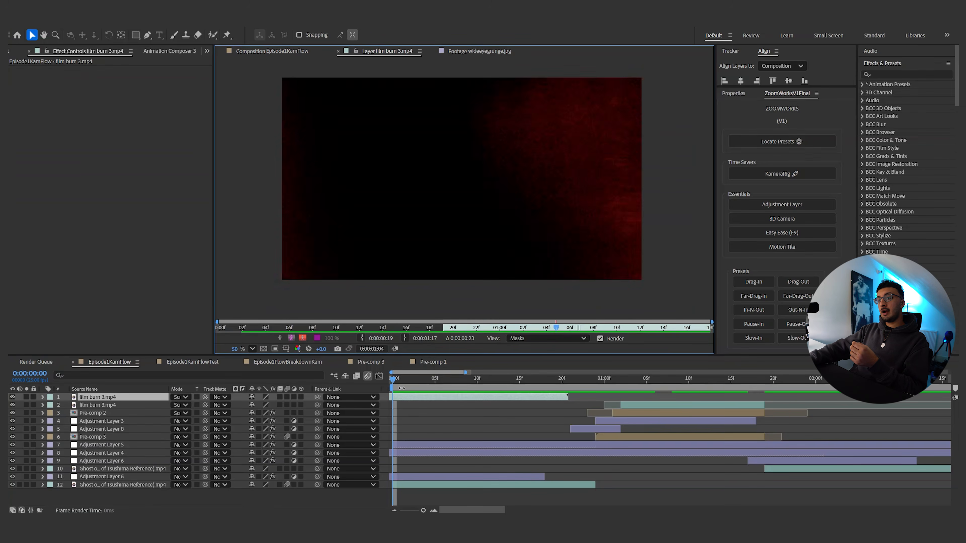
{"action": "left_click", "coordinate": [255, 52]}
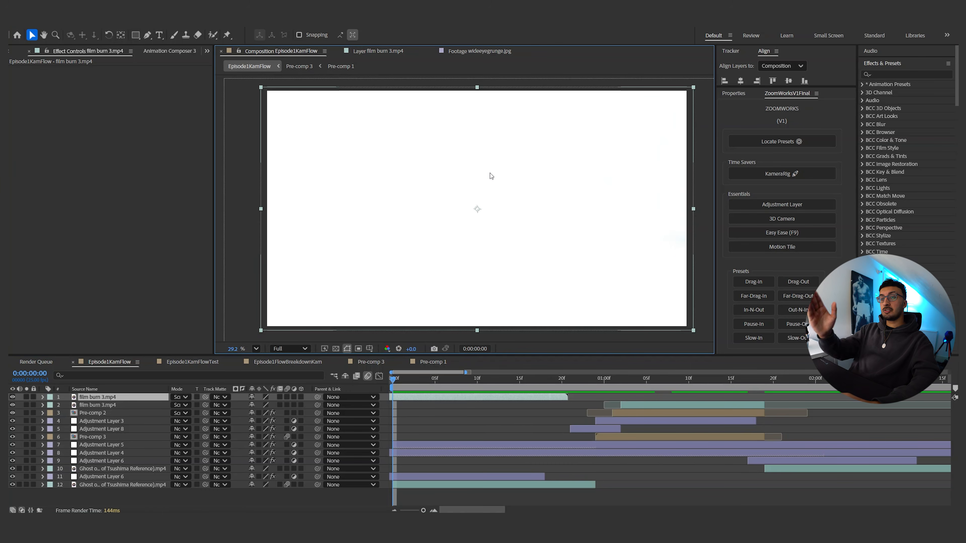
{"action": "left_click", "coordinate": [181, 397]}
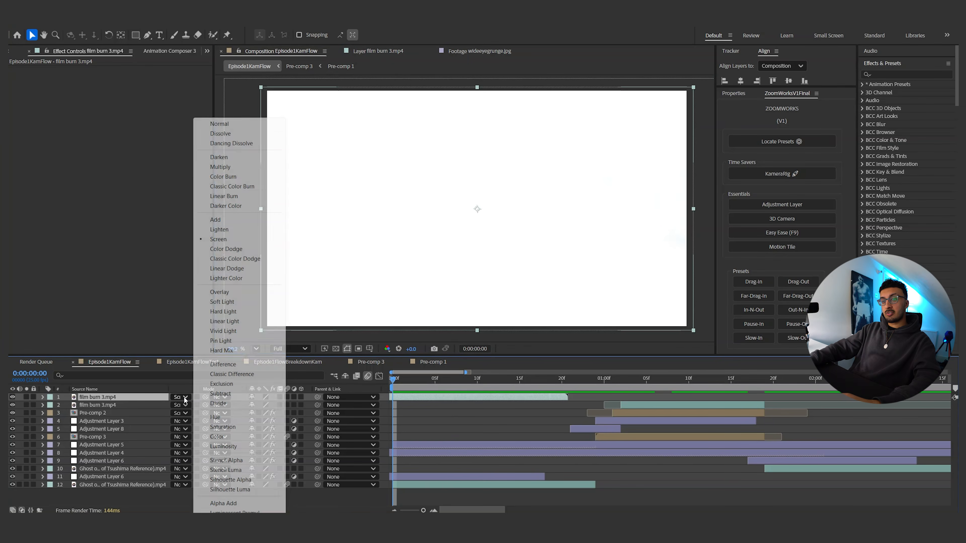
{"action": "left_click", "coordinate": [219, 239]}
{"action": "left_click", "coordinate": [426, 379]}
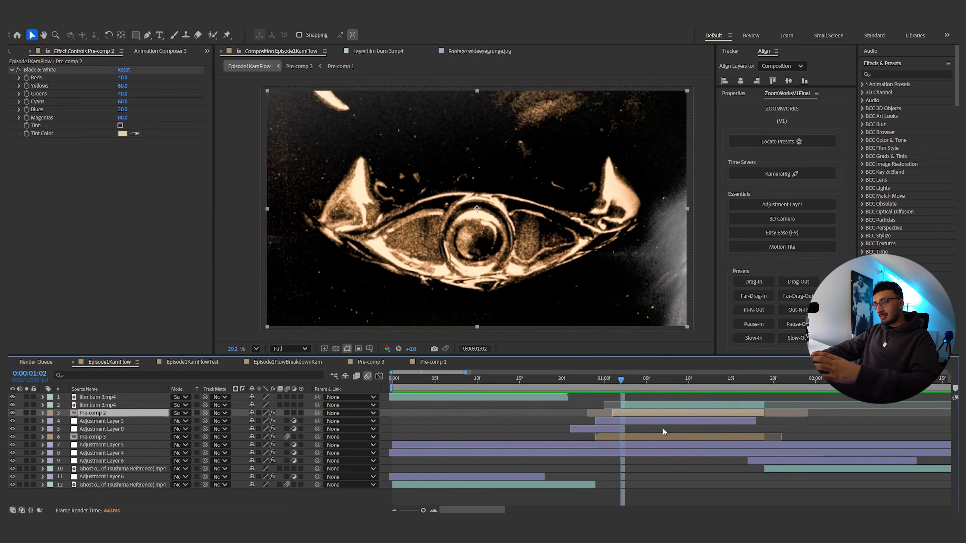
Inspect the layers of the image sequence after the opening shot, and open Pre-comp 3 and the pre-comp nested in it.
{"action": "left_click", "coordinate": [663, 428]}
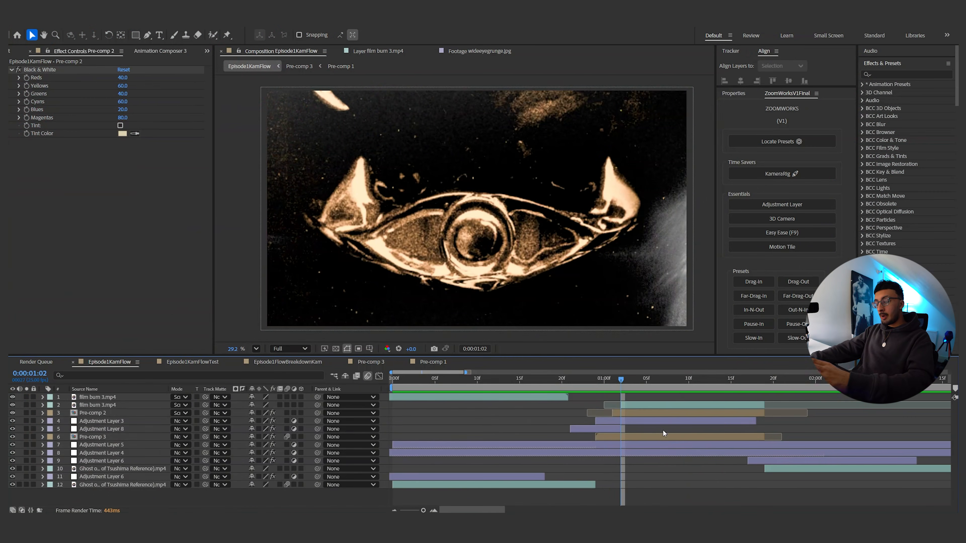
{"action": "left_click", "coordinate": [665, 439]}
{"action": "left_click", "coordinate": [664, 422]}
{"action": "left_click", "coordinate": [669, 413]}
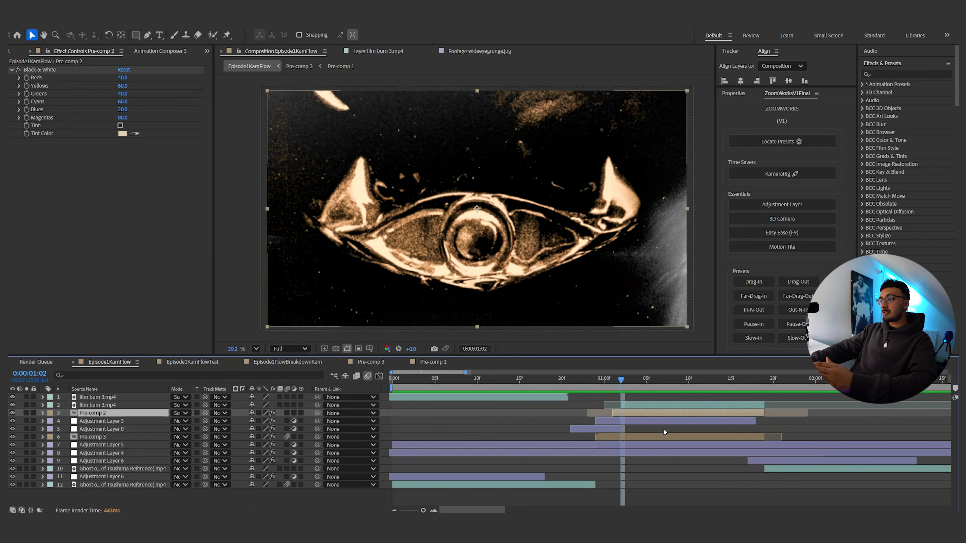
{"action": "double_click", "coordinate": [655, 438]}
{"action": "double_click", "coordinate": [458, 404]}
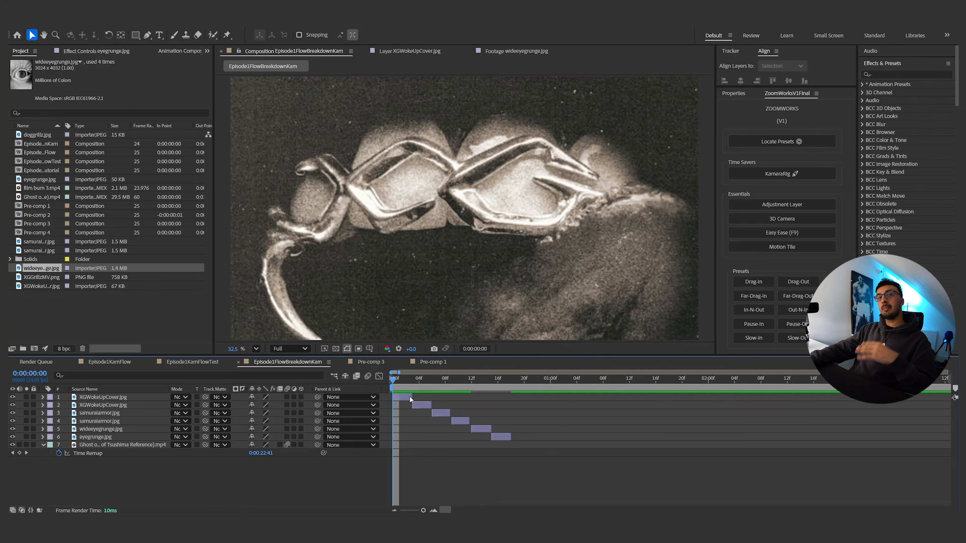
Scale the first XGWokeUpCover.jpg layer to 386% and move it up so the whole image fits inside the frame.
{"action": "left_click", "coordinate": [403, 395]}
{"action": "key", "text": "comma"}
{"action": "key", "text": "s"}
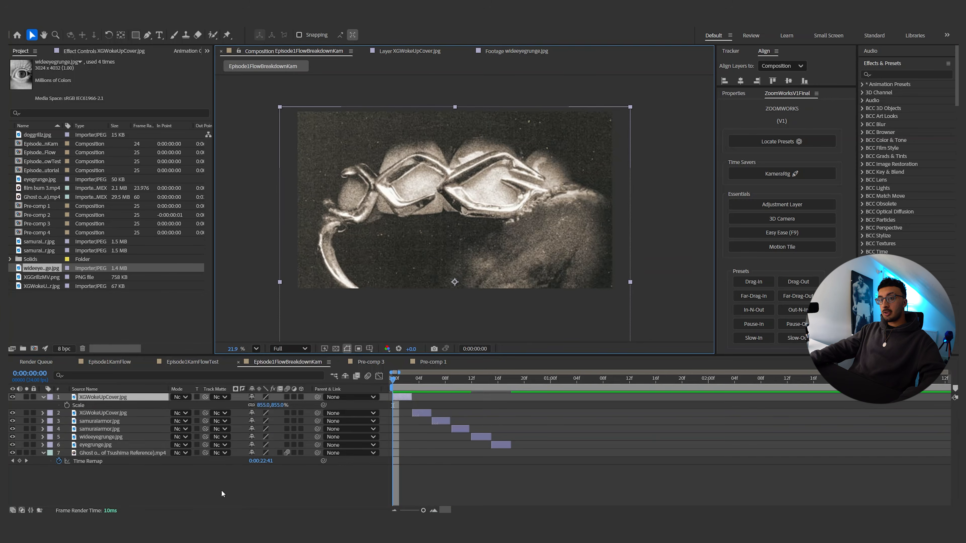
{"action": "left_click_drag", "start_coordinate": [266, 405], "coordinate": [91, 406]}
{"action": "left_click_drag", "start_coordinate": [460, 244], "coordinate": [447, 163]}
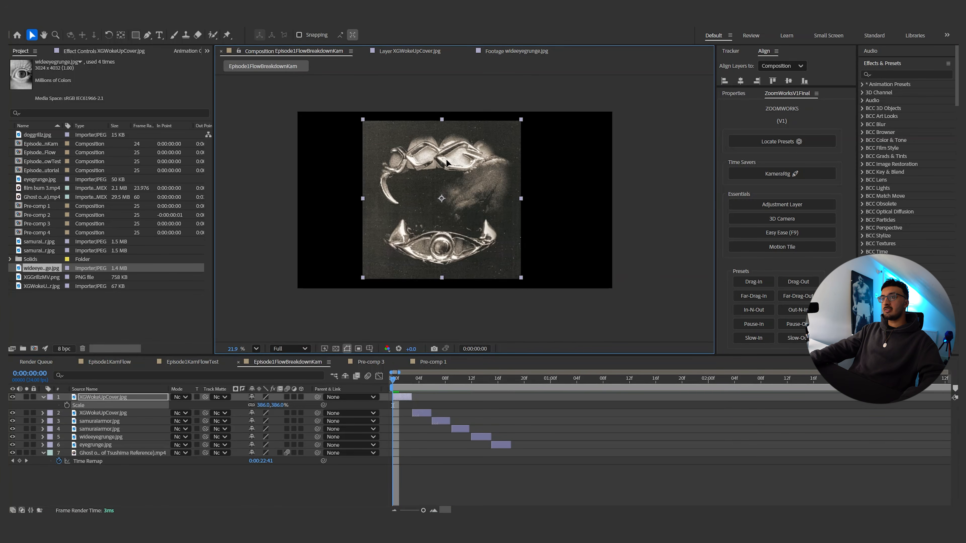
{"action": "scroll", "coordinate": [468, 189], "scroll_direction": "up", "scroll_amount": 4}
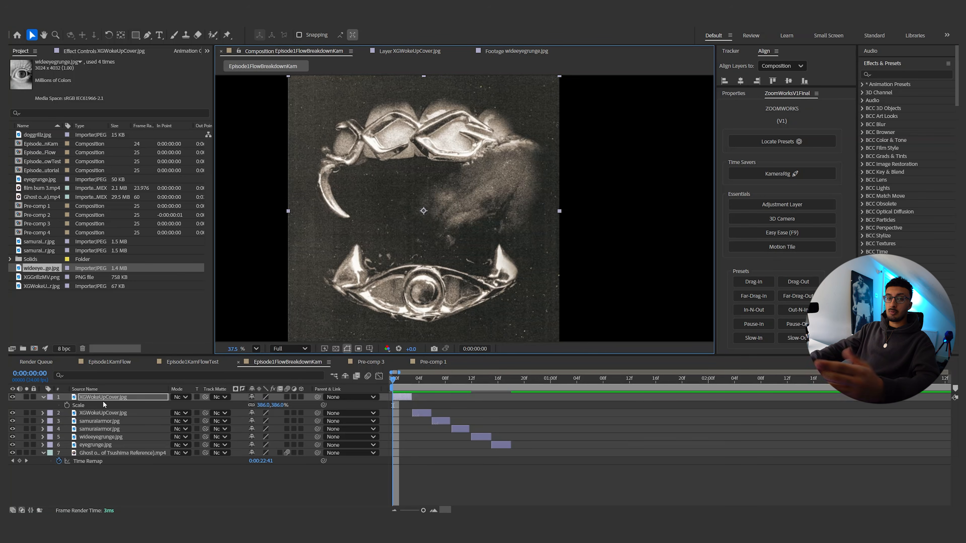
{"action": "scroll", "coordinate": [400, 300], "scroll_direction": "down", "scroll_amount": 4}
{"action": "left_click_drag", "start_coordinate": [405, 298], "coordinate": [409, 285]}
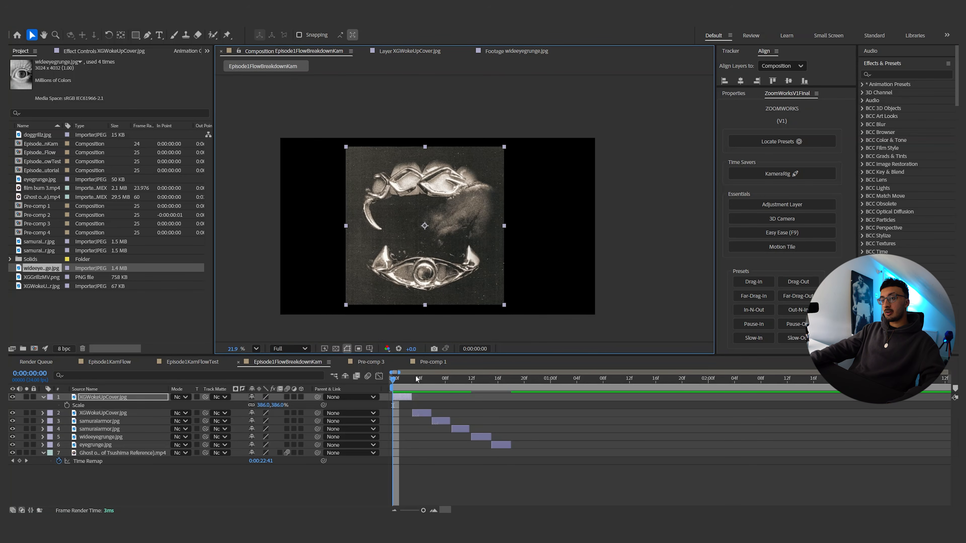
Compare the opening XGWokeUpCover.jpg stills and undo the scale and position changes on the first XGWokeUpCover.jpg layer.
{"action": "left_click", "coordinate": [417, 380]}
{"action": "scroll", "coordinate": [431, 311], "scroll_direction": "up", "scroll_amount": 1}
{"action": "scroll", "coordinate": [431, 312], "scroll_direction": "up", "scroll_amount": 1}
{"action": "scroll", "coordinate": [432, 312], "scroll_direction": "down", "scroll_amount": 3}
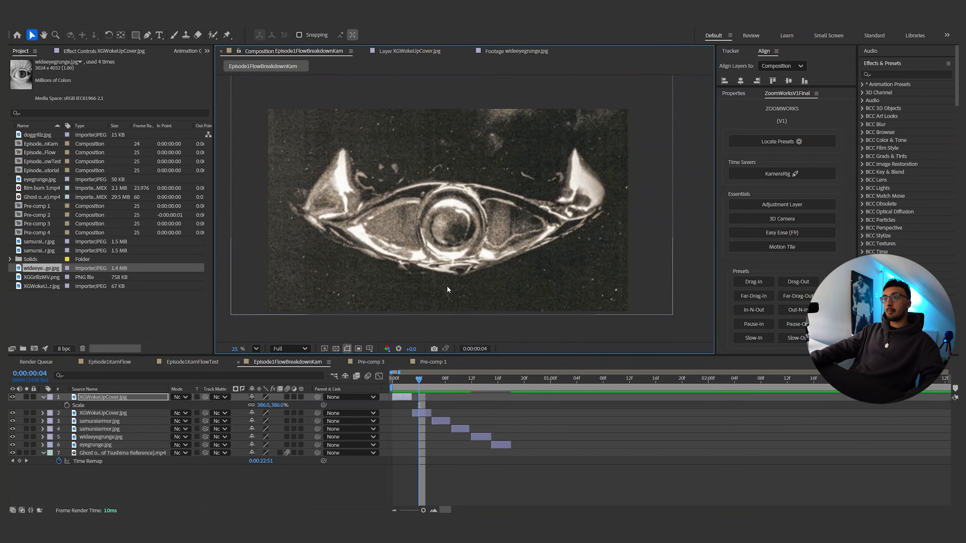
{"action": "left_click", "coordinate": [408, 381]}
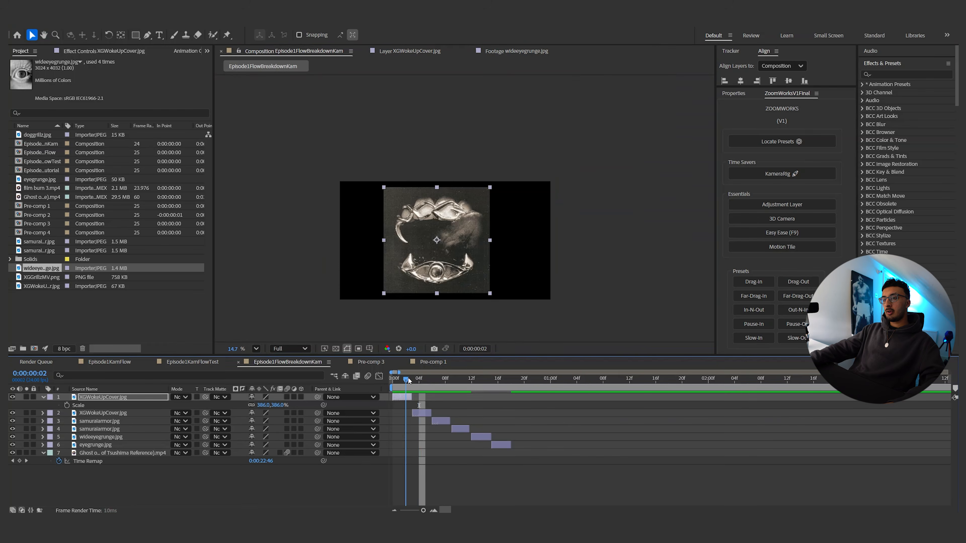
{"action": "key", "text": "ctrl+z"}
{"action": "key", "text": "ctrl+z"}
{"action": "left_click_drag", "start_coordinate": [406, 381], "coordinate": [412, 382]}
{"action": "scroll", "coordinate": [426, 281], "scroll_direction": "up", "scroll_amount": 2}
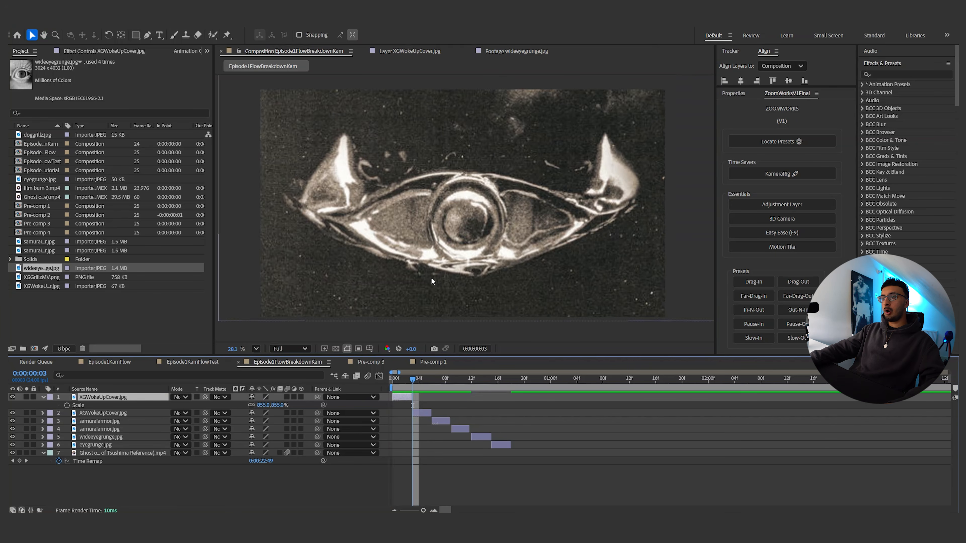
{"action": "left_click_drag", "start_coordinate": [455, 287], "coordinate": [448, 295]}
Examine the framing of the first samuraiarmor.jpg layer across its frames.
{"action": "left_click", "coordinate": [439, 381]}
{"action": "left_click", "coordinate": [437, 421]}
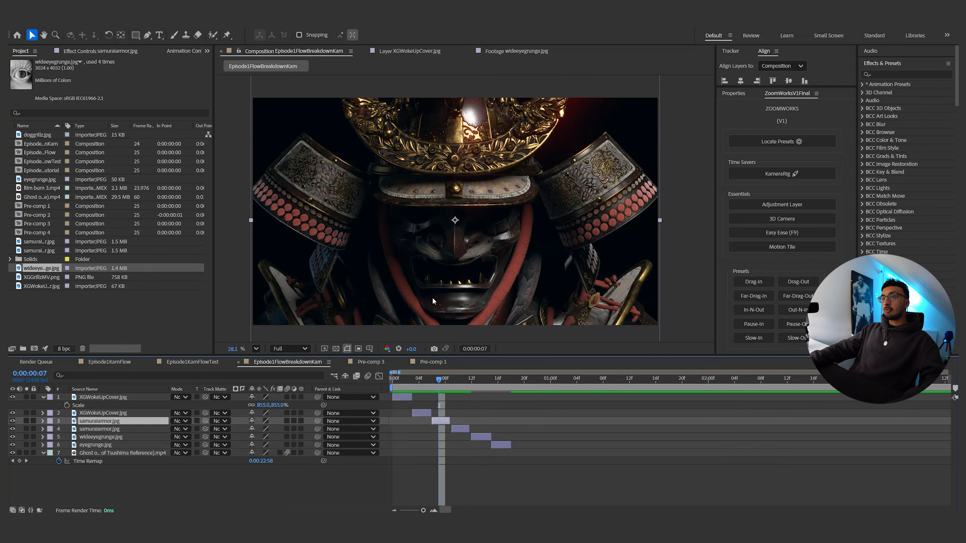
{"action": "scroll", "coordinate": [421, 244], "scroll_direction": "down", "scroll_amount": 1}
{"action": "left_click_drag", "start_coordinate": [422, 244], "coordinate": [421, 223]}
{"action": "scroll", "coordinate": [418, 224], "scroll_direction": "down", "scroll_amount": 1}
{"action": "scroll", "coordinate": [433, 247], "scroll_direction": "up", "scroll_amount": 2}
{"action": "left_click_drag", "start_coordinate": [435, 258], "coordinate": [434, 282]}
{"action": "left_click_drag", "start_coordinate": [439, 380], "coordinate": [445, 382]}
{"action": "scroll", "coordinate": [445, 316], "scroll_direction": "up", "scroll_amount": 3}
{"action": "scroll", "coordinate": [446, 320], "scroll_direction": "down", "scroll_amount": 3}
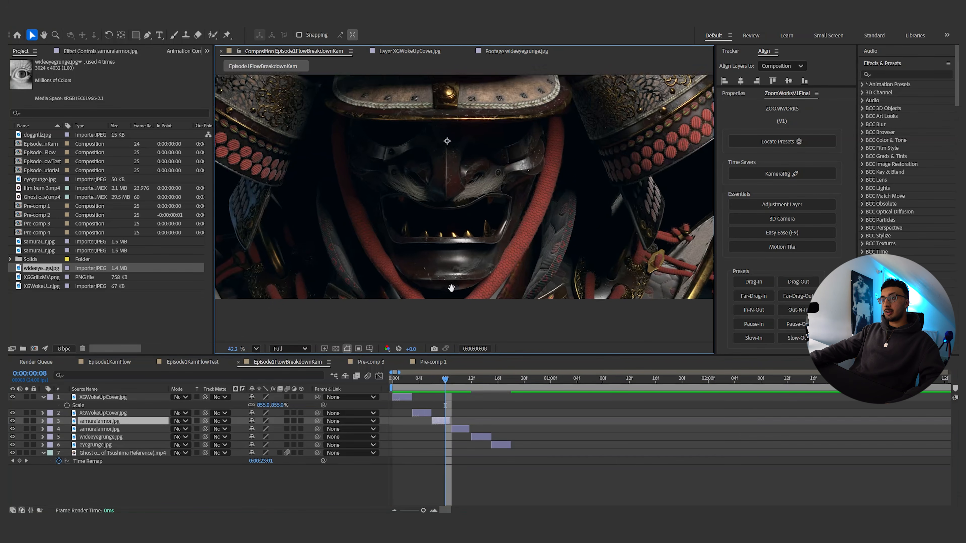
{"action": "left_click_drag", "start_coordinate": [472, 255], "coordinate": [476, 242]}
{"action": "scroll", "coordinate": [475, 242], "scroll_direction": "up", "scroll_amount": 1}
Add Motion Tile to the wideeyegrunge.jpg layer with output width 220, output height 230 and mirrored edges to fill the black corners.
{"action": "left_click_drag", "start_coordinate": [447, 382], "coordinate": [480, 382]}
{"action": "left_click", "coordinate": [482, 436]}
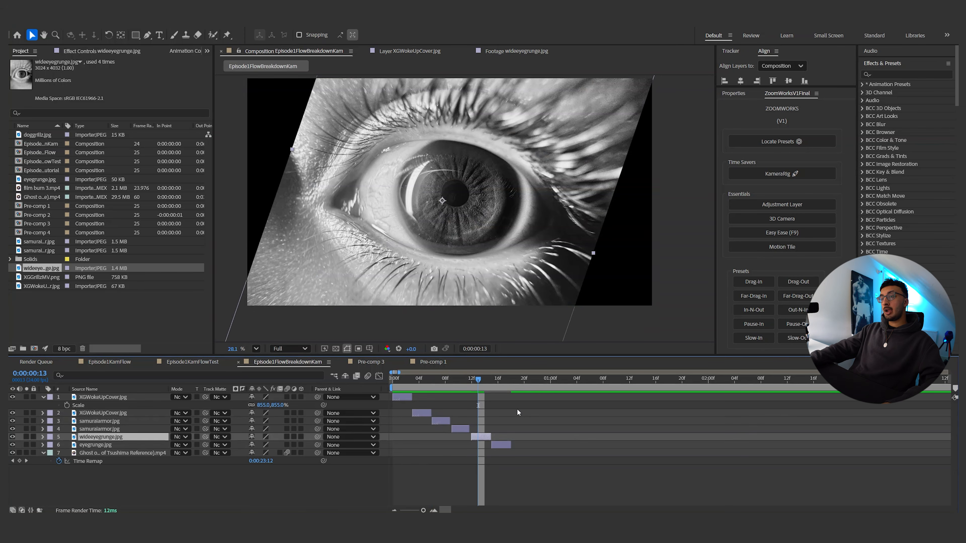
{"action": "left_click", "coordinate": [782, 247]}
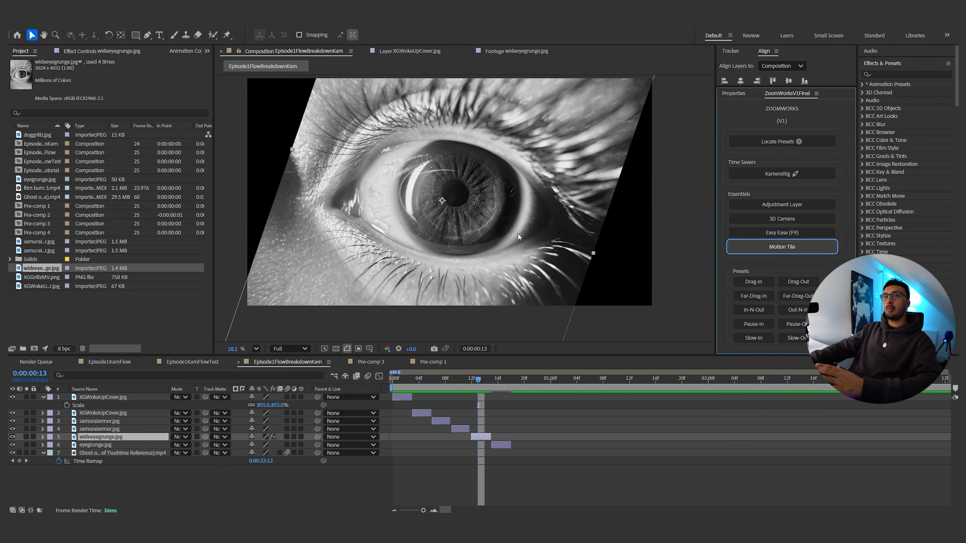
{"action": "left_click", "coordinate": [109, 51]}
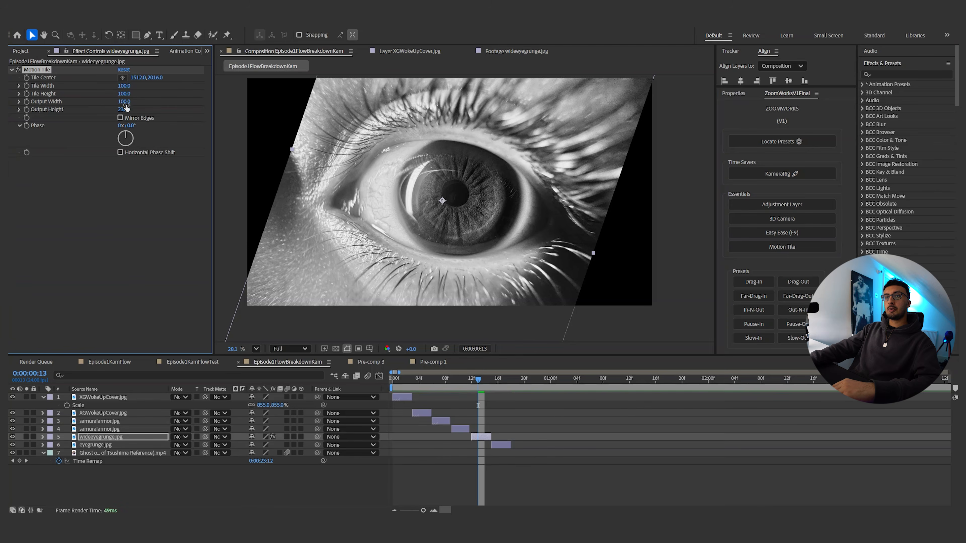
{"action": "left_click", "coordinate": [120, 118]}
{"action": "left_click", "coordinate": [120, 118]}
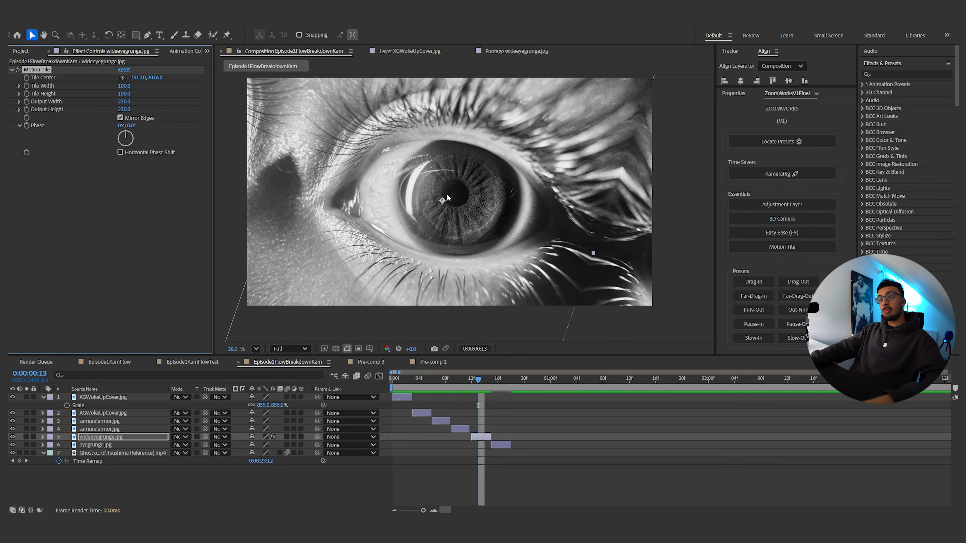
Search the effects for a vignette and apply CC Vignette to the wideeyegrunge.jpg layer.
{"action": "key", "text": "ctrl+space"}
{"action": "type", "text": "vio"}
{"action": "key", "text": "BackSpace"}
{"action": "type", "text": "gne"}
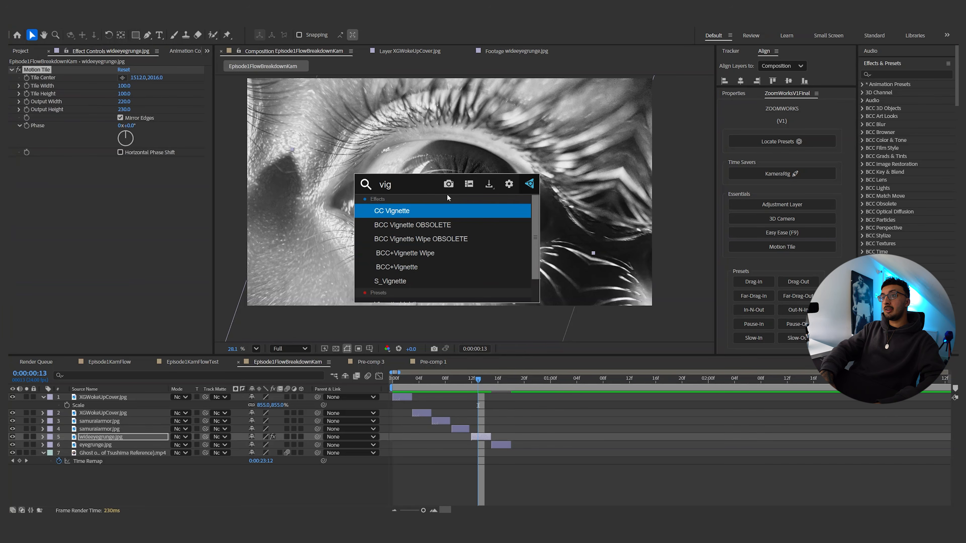
{"action": "key", "text": "Return"}
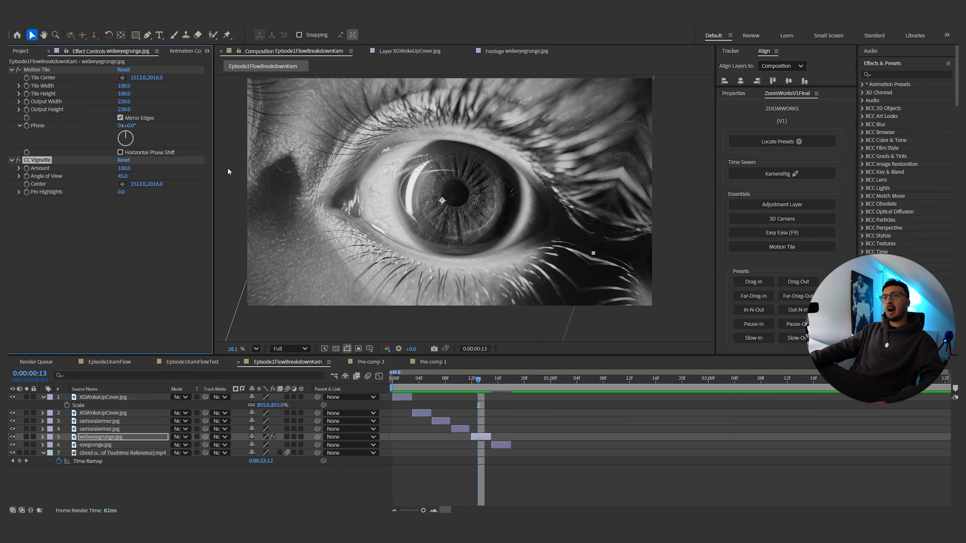
Center the CC Vignette on the eye's pupil at 1602.2, 1927.1 and set its amount to 317.
{"action": "left_click_drag", "start_coordinate": [124, 168], "coordinate": [271, 169]}
{"action": "left_click", "coordinate": [122, 184]}
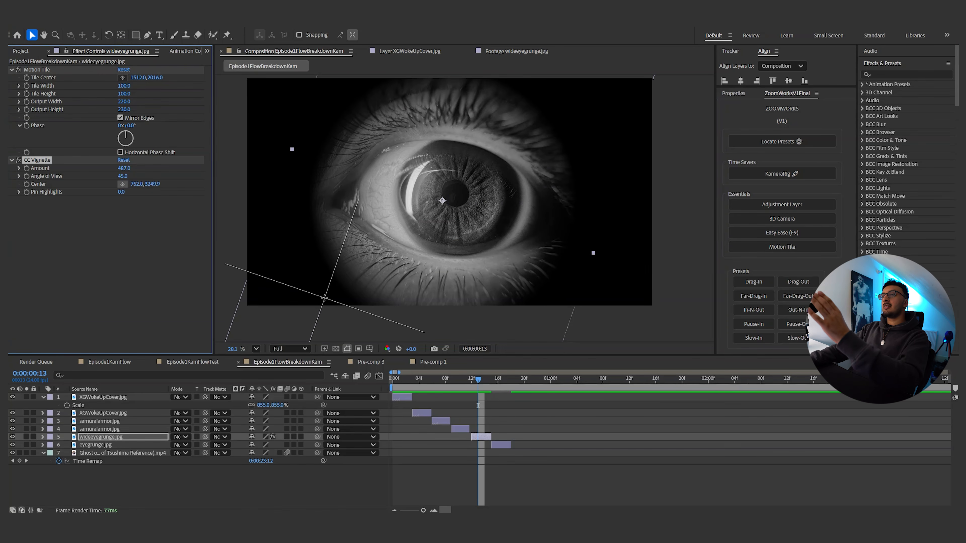
{"action": "left_click", "coordinate": [442, 200]}
{"action": "left_click", "coordinate": [122, 184]}
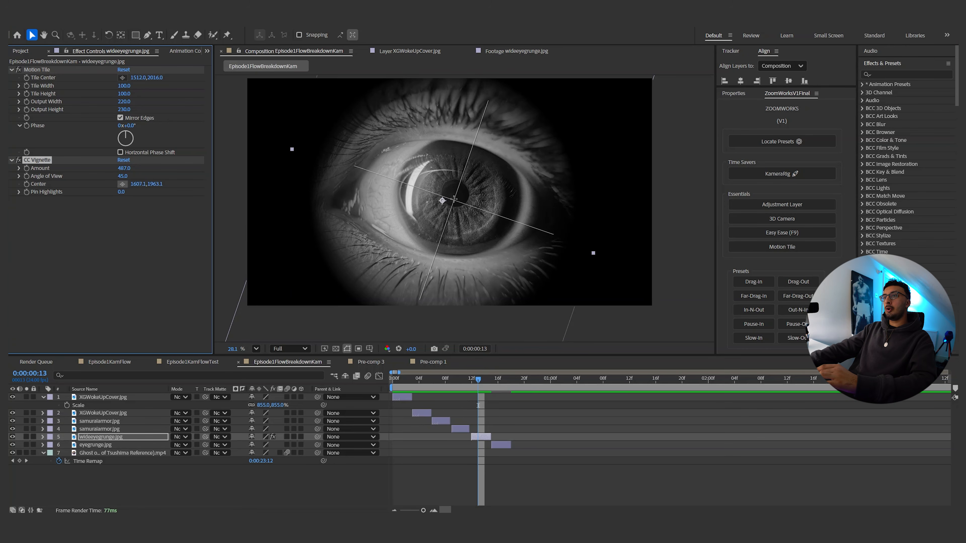
{"action": "left_click", "coordinate": [454, 194]}
{"action": "left_click_drag", "start_coordinate": [124, 168], "coordinate": [86, 212]}
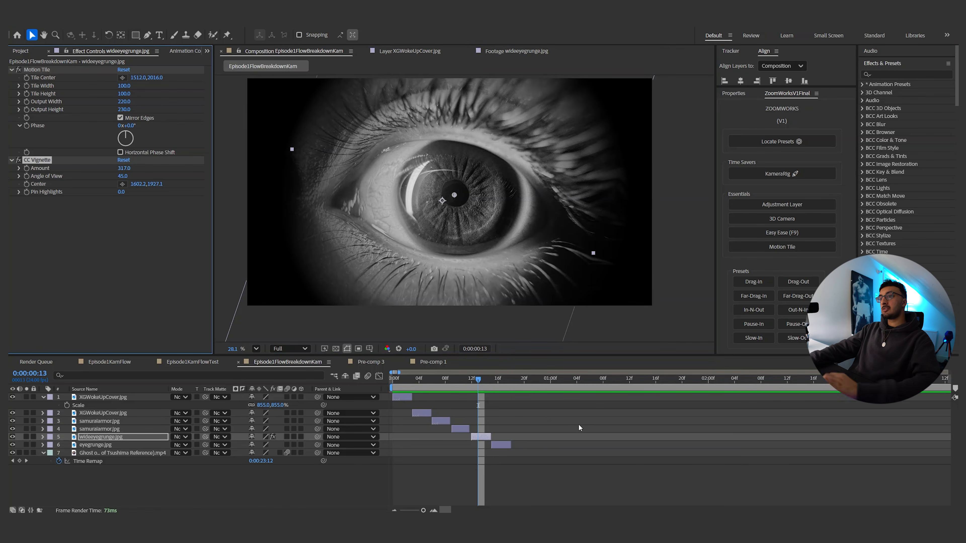
Add Motion Tile to the eyegrunge.jpg layer with output width 190, output height 180 and mirrored edges.
{"action": "left_click_drag", "start_coordinate": [458, 379], "coordinate": [501, 376]}
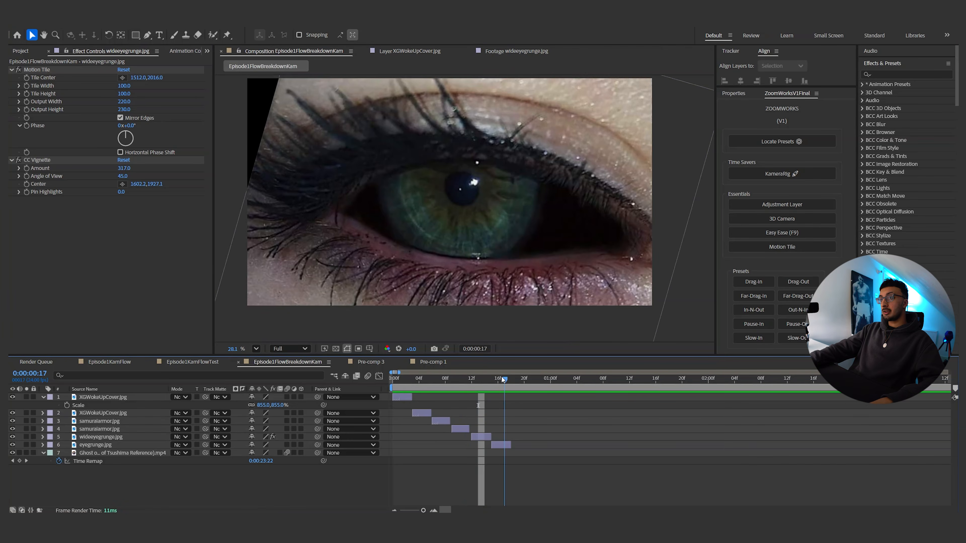
{"action": "left_click", "coordinate": [502, 445]}
{"action": "left_click", "coordinate": [817, 251]}
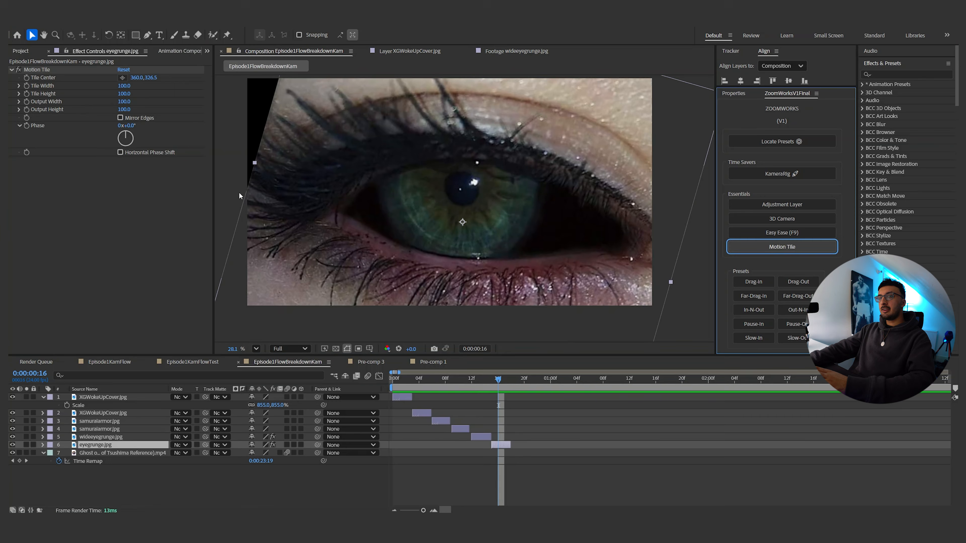
{"action": "left_click", "coordinate": [127, 119]}
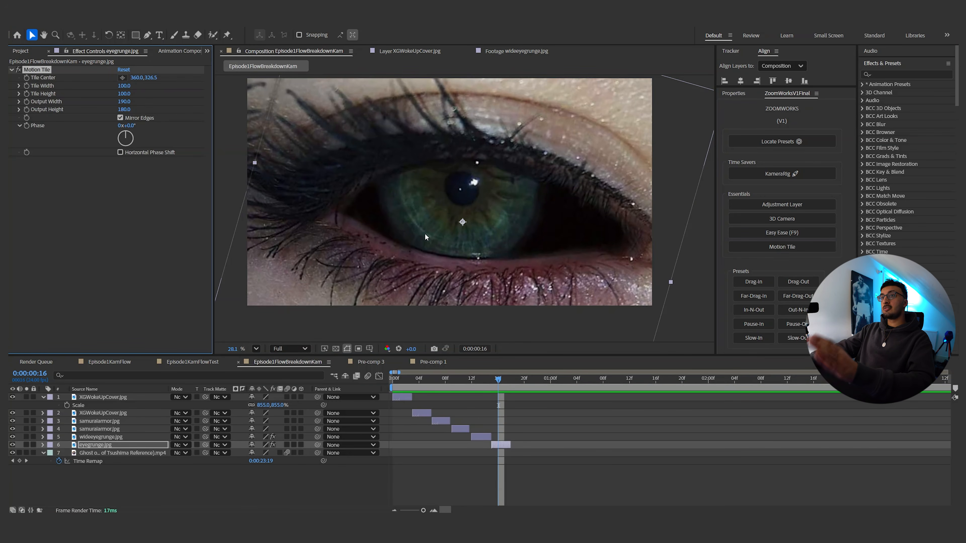
{"action": "left_click", "coordinate": [544, 430]}
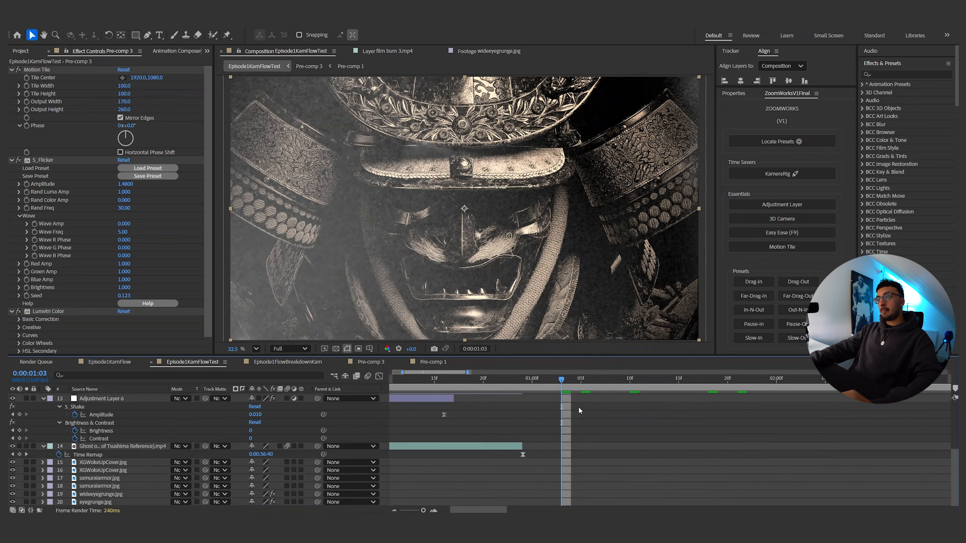
Open Pre-comp 3 from Episode1KamFlowTest and its nested Pre-comp 1, and inspect the opening XGWokeUpCover.jpg stills.
{"action": "double_click", "coordinate": [585, 439]}
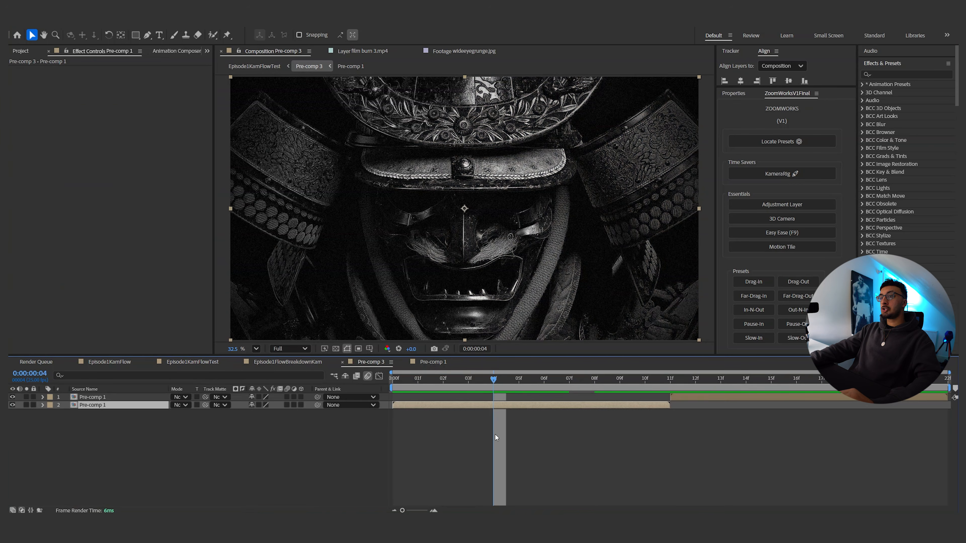
{"action": "double_click", "coordinate": [475, 404]}
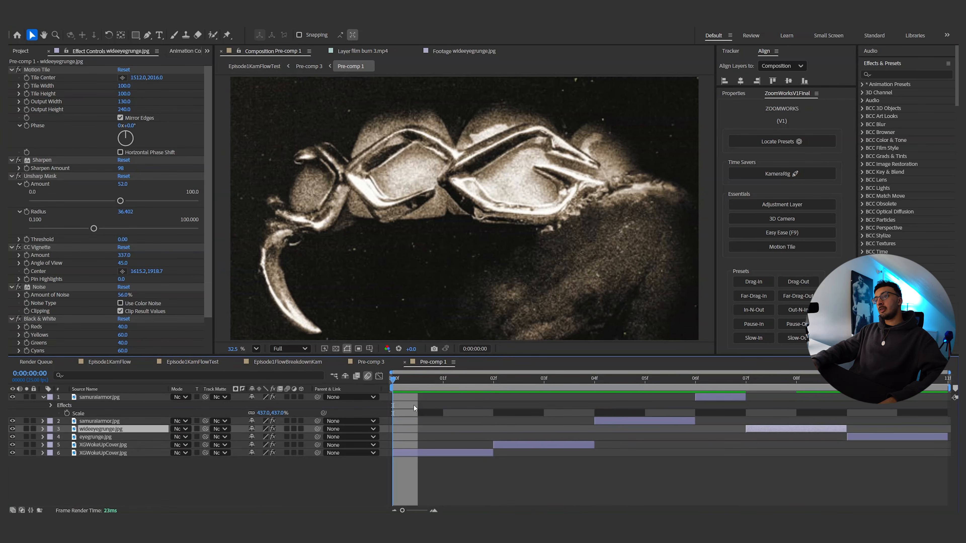
{"action": "key", "text": "Page_Down"}
{"action": "key", "text": "Page_Down"}
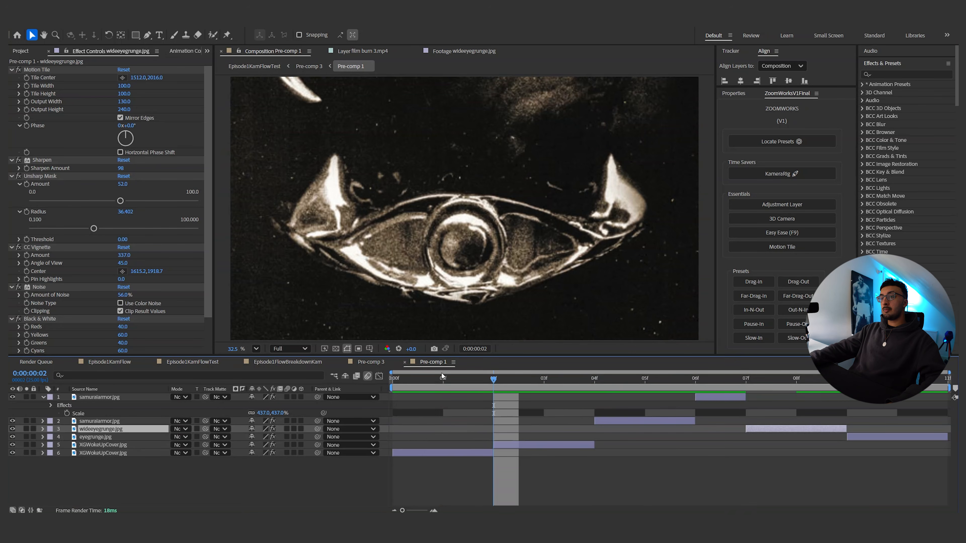
{"action": "scroll", "coordinate": [429, 212], "scroll_direction": "up", "scroll_amount": 1}
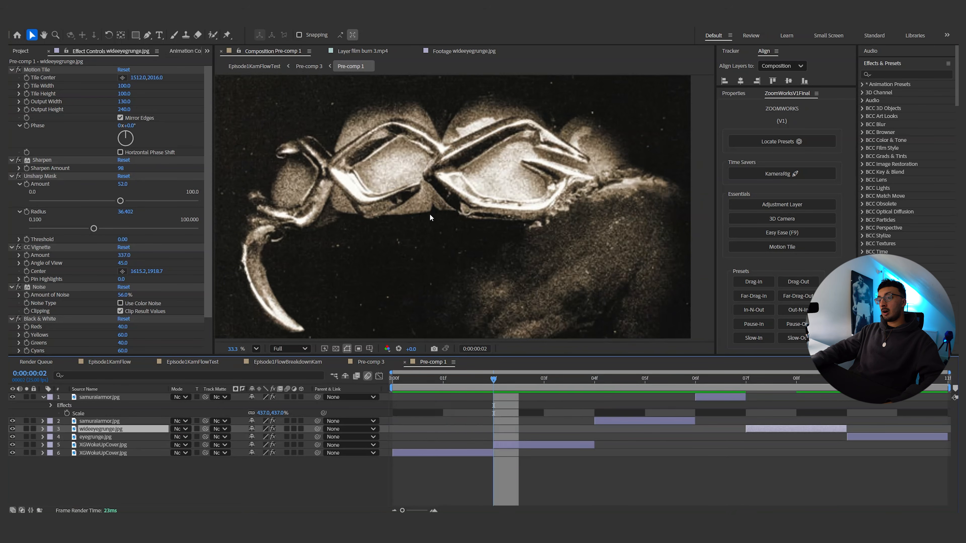
Step through the remaining samuraiarmor.jpg, wideeyegrunge.jpg and eyegrunge.jpg stills in Pre-comp 1 and examine their framing and treatment.
{"action": "key", "text": "Page_Down"}
{"action": "key", "text": "Page_Down"}
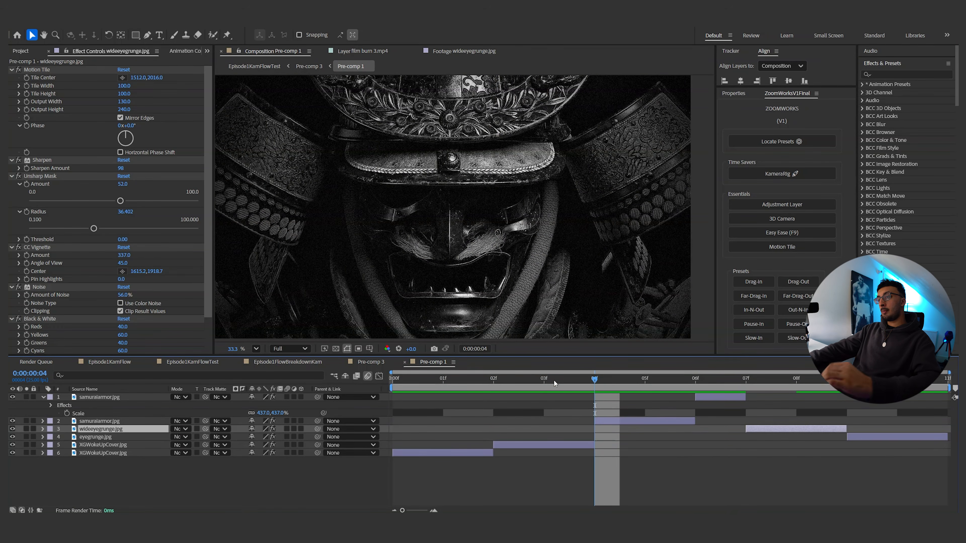
{"action": "key", "text": "comma"}
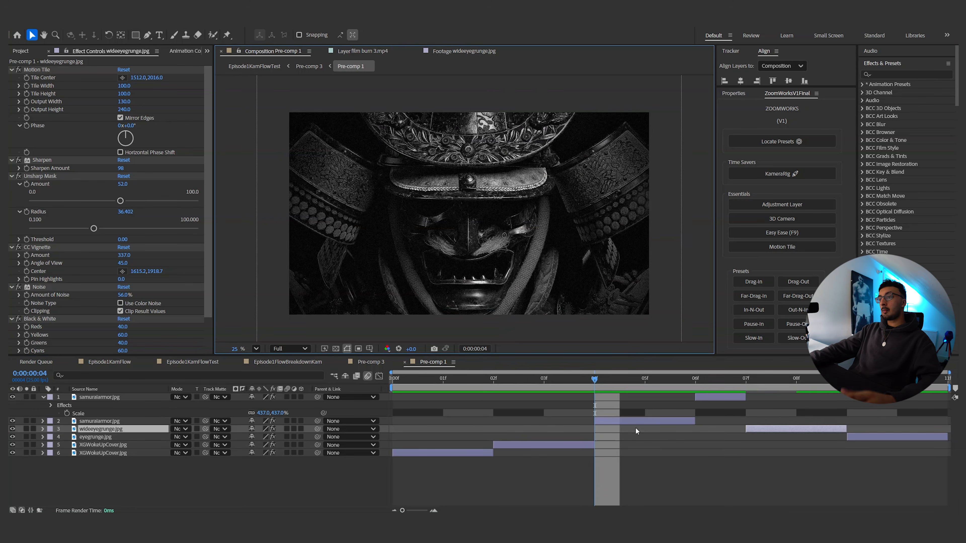
{"action": "left_click", "coordinate": [601, 387]}
{"action": "key", "text": "Page_Down"}
{"action": "key", "text": "Page_Down"}
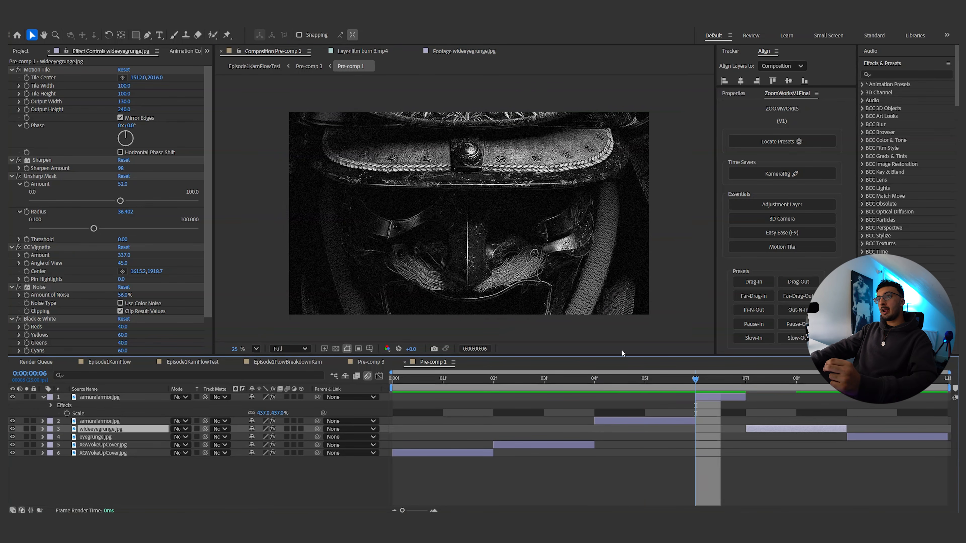
{"action": "scroll", "coordinate": [525, 230], "scroll_direction": "up", "scroll_amount": 2}
{"action": "scroll", "coordinate": [406, 253], "scroll_direction": "down", "scroll_amount": 2}
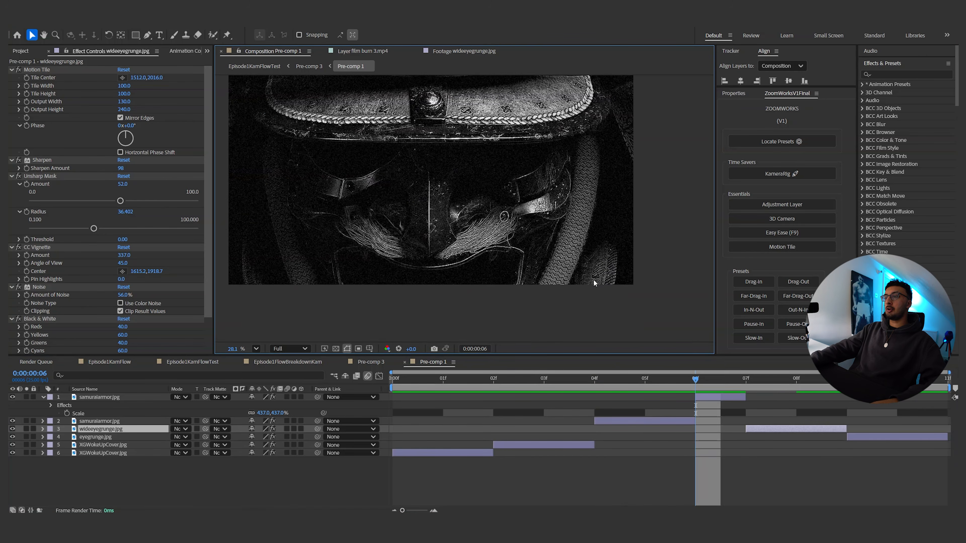
{"action": "left_click_drag", "start_coordinate": [683, 386], "coordinate": [782, 397]}
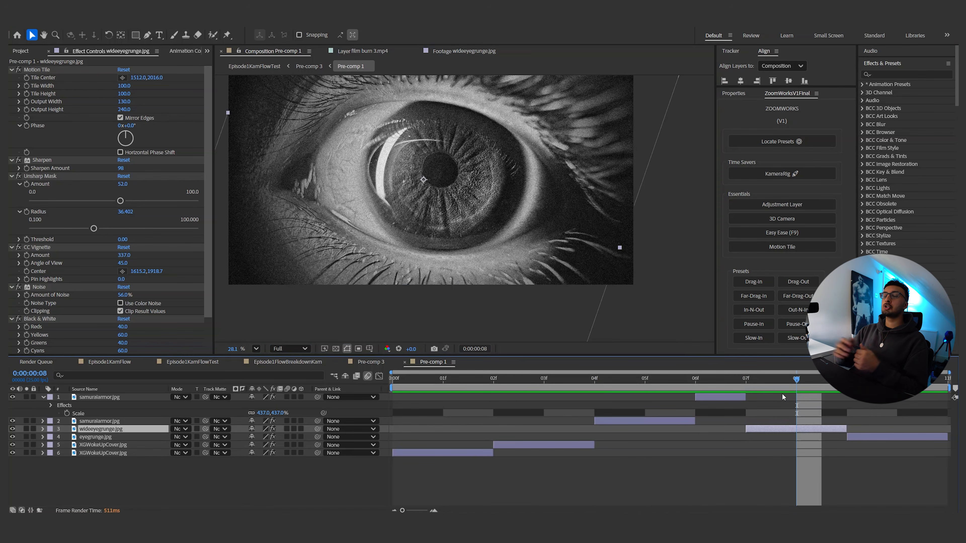
{"action": "left_click", "coordinate": [747, 390]}
{"action": "key", "text": "Page_Down"}
{"action": "key", "text": "Page_Down"}
{"action": "key", "text": "Page_Down"}
{"action": "key", "text": "Page_Down"}
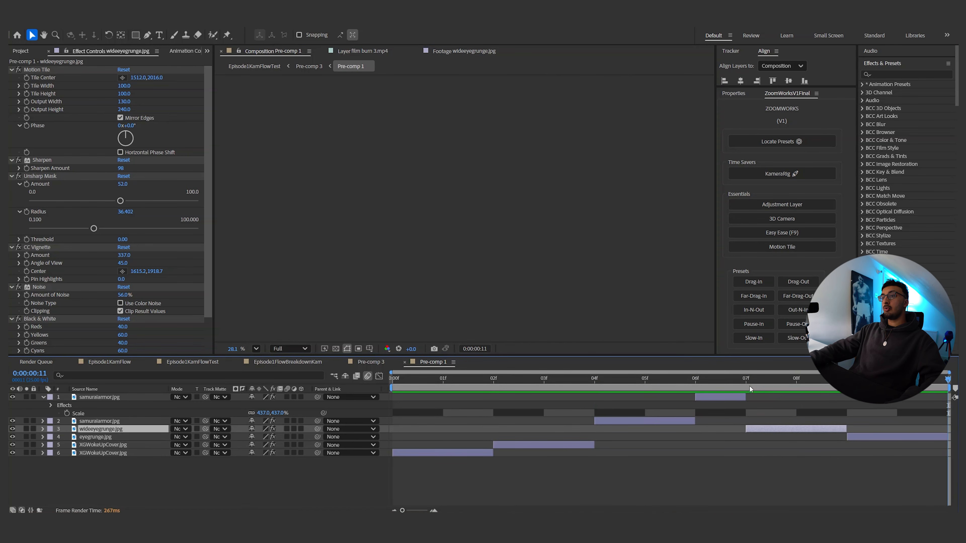
{"action": "left_click_drag", "start_coordinate": [450, 371], "coordinate": [881, 404]}
Toggle Lumetri Color off and on for the first XGWokeUpCover.jpg still in Pre-comp 1 to compare the image with and without it.
{"action": "left_click_drag", "start_coordinate": [505, 383], "coordinate": [455, 420]}
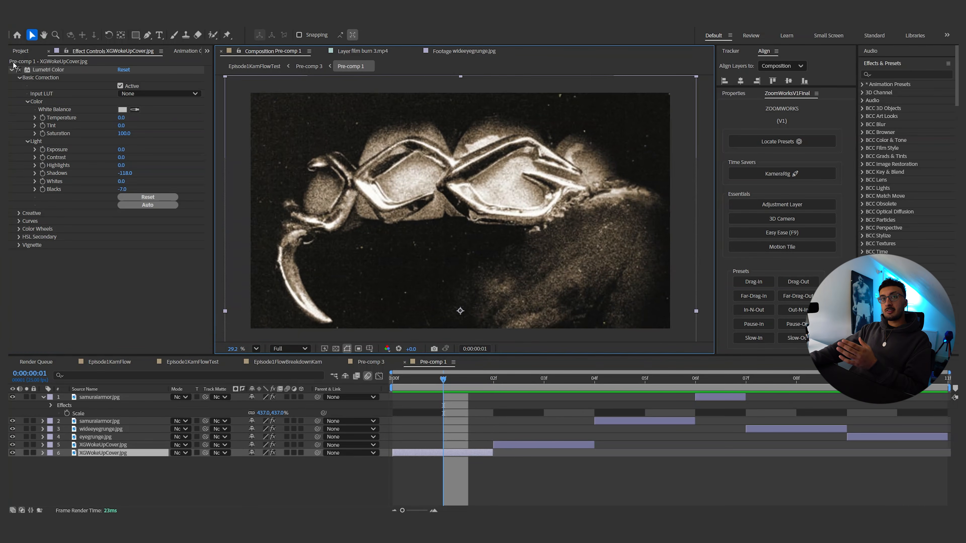
{"action": "left_click", "coordinate": [19, 70]}
{"action": "left_click", "coordinate": [18, 69]}
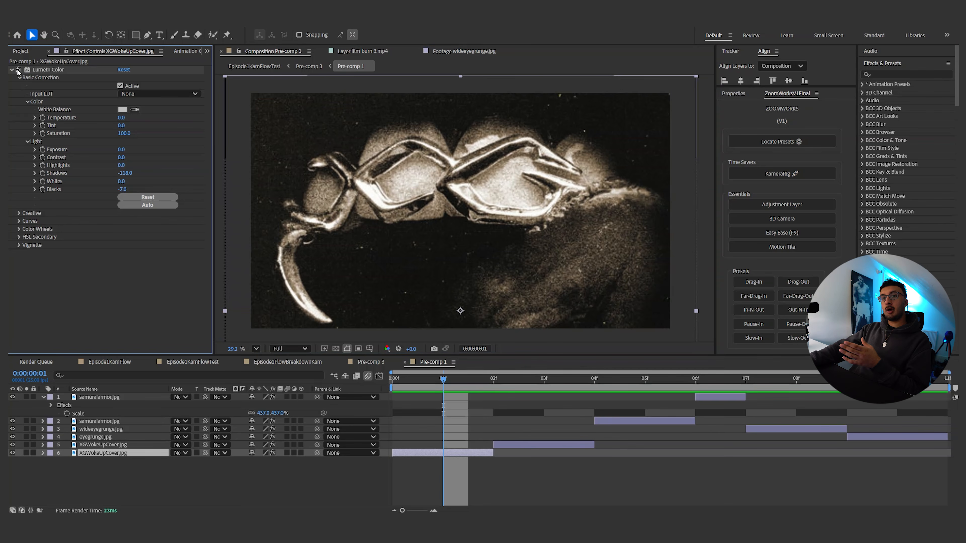
{"action": "left_click", "coordinate": [16, 68]}
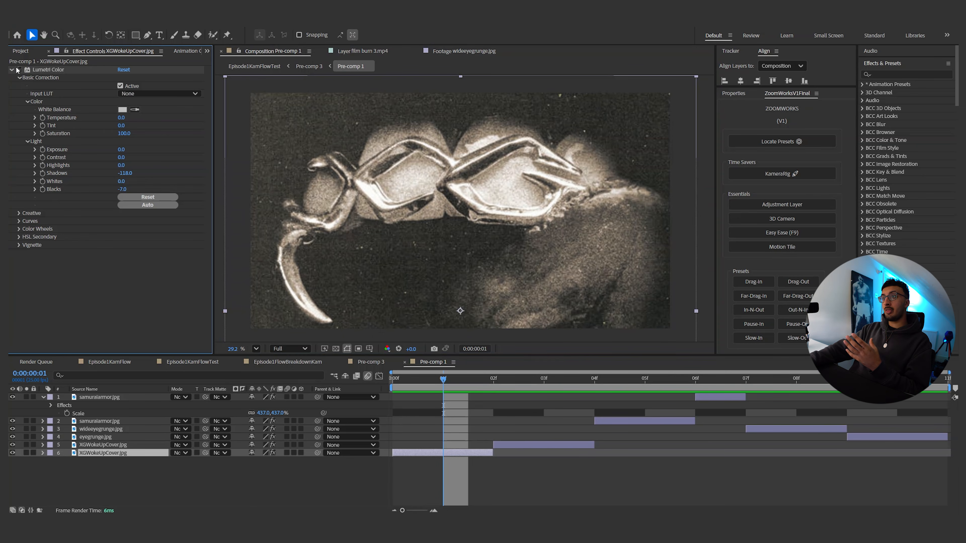
{"action": "left_click", "coordinate": [18, 69]}
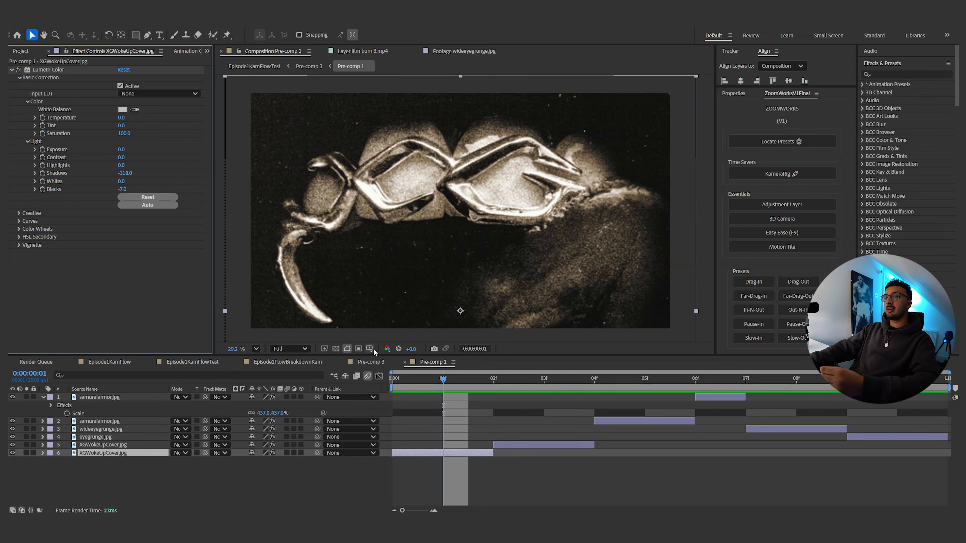
Compare the graded look of the first and second XGWokeUpCover.jpg stills in Pre-comp 1.
{"action": "left_click", "coordinate": [511, 382]}
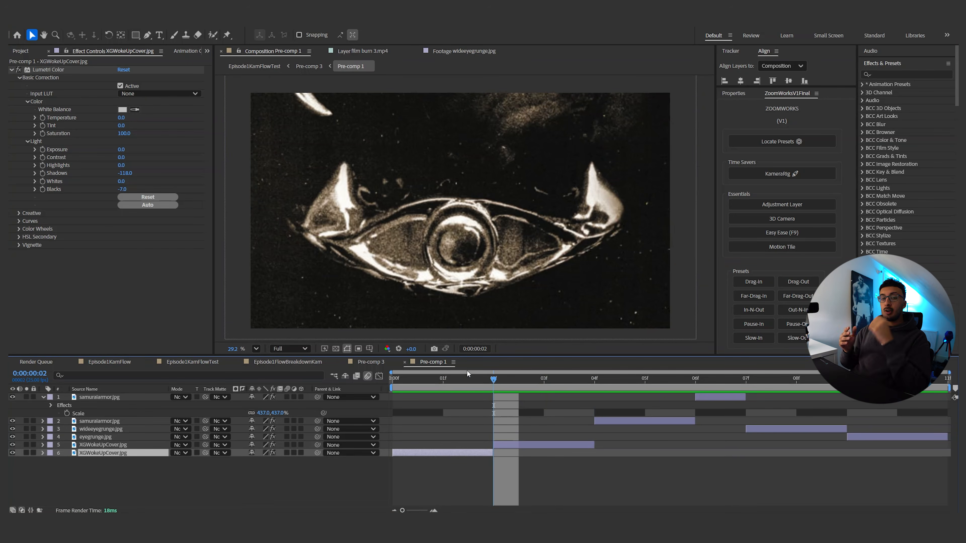
{"action": "left_click_drag", "start_coordinate": [493, 380], "coordinate": [384, 346]}
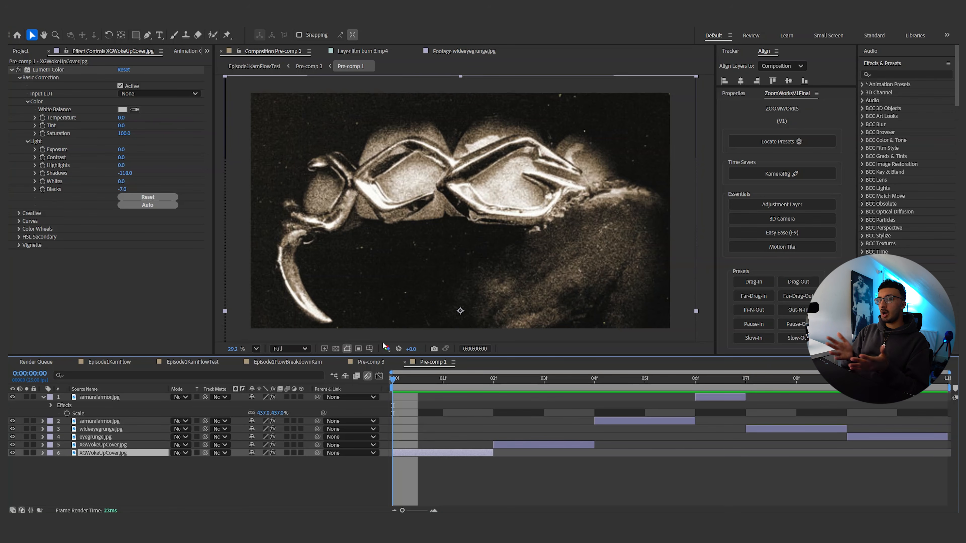
{"action": "left_click", "coordinate": [550, 378]}
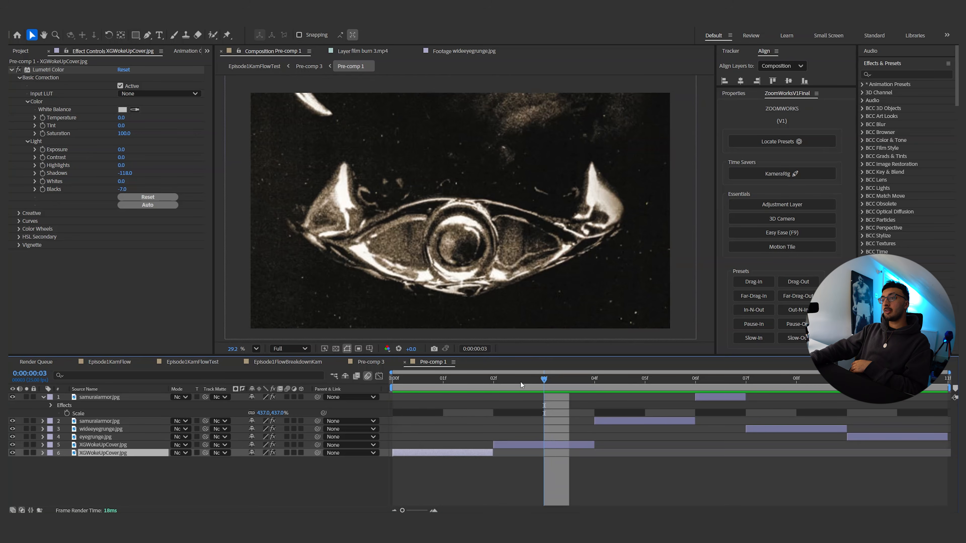
Examine the Sharpen and Unsharp Mask settings of the first samuraiarmor.jpg still in Pre-comp 1, and toggle its CC Vignette off and on.
{"action": "left_click", "coordinate": [549, 445]}
{"action": "left_click_drag", "start_coordinate": [488, 212], "coordinate": [495, 320]}
{"action": "scroll", "coordinate": [483, 240], "scroll_direction": "down", "scroll_amount": 2}
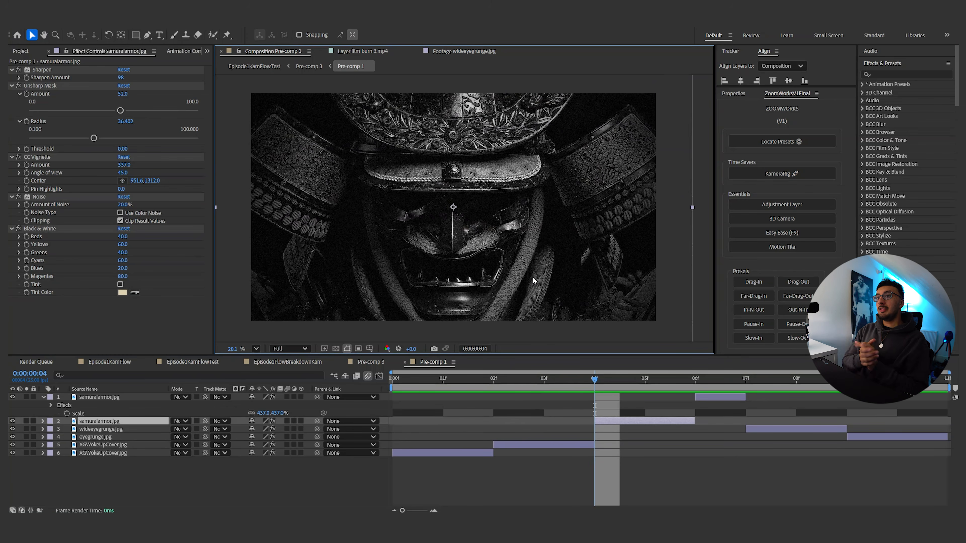
{"action": "left_click", "coordinate": [98, 100]}
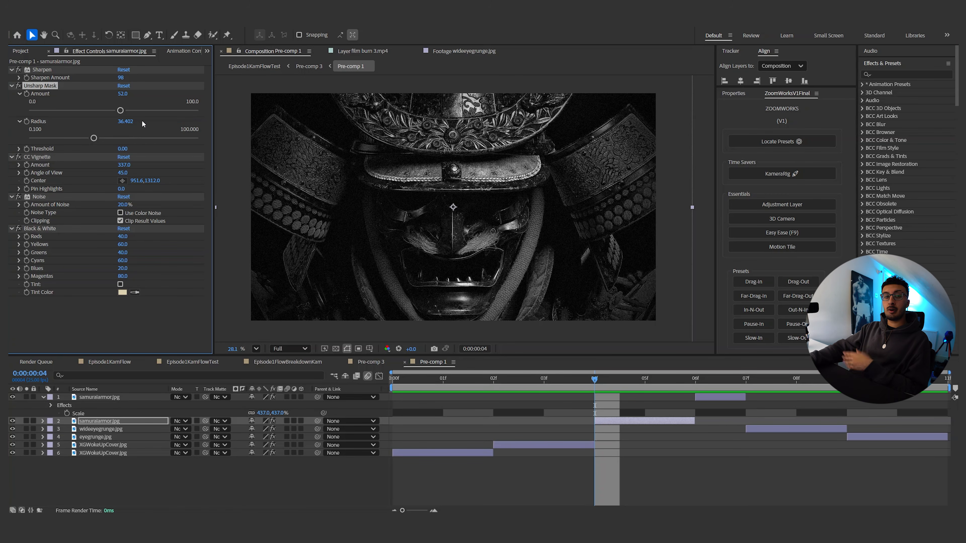
{"action": "left_click", "coordinate": [18, 156]}
{"action": "left_click", "coordinate": [18, 157]}
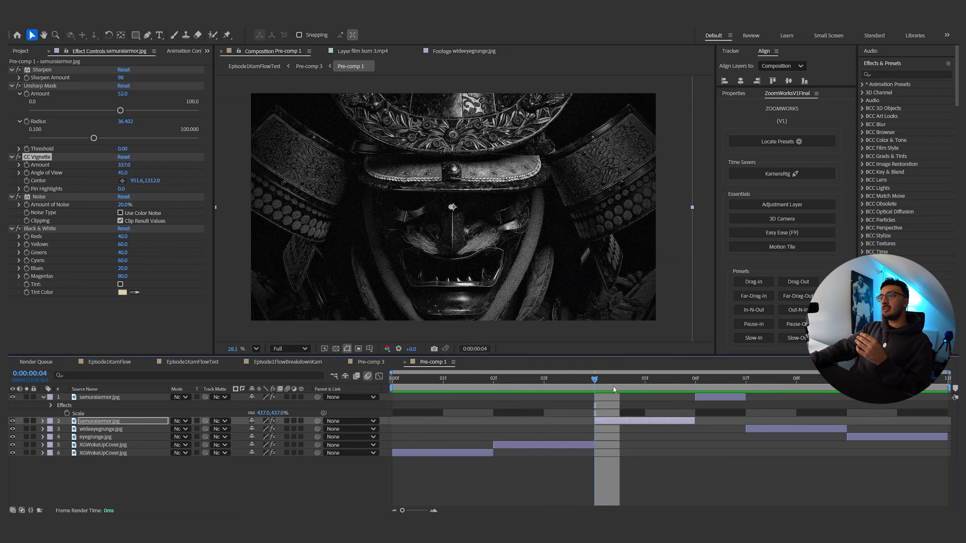
Compare the samuraiarmor.jpg still with the preceding XGWokeUpCover.jpg still, and toggle its Noise and Black & White effects off and on.
{"action": "left_click", "coordinate": [562, 377]}
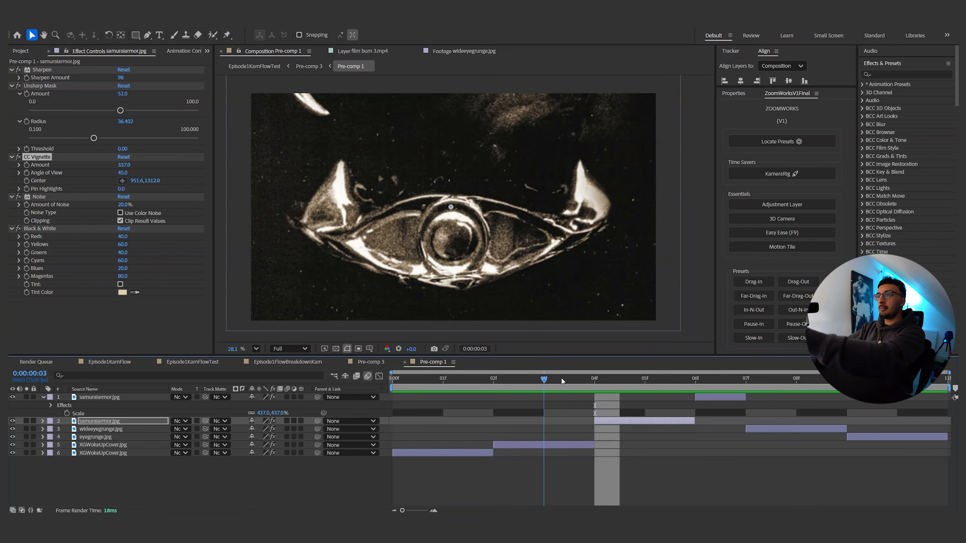
{"action": "left_click", "coordinate": [581, 375]}
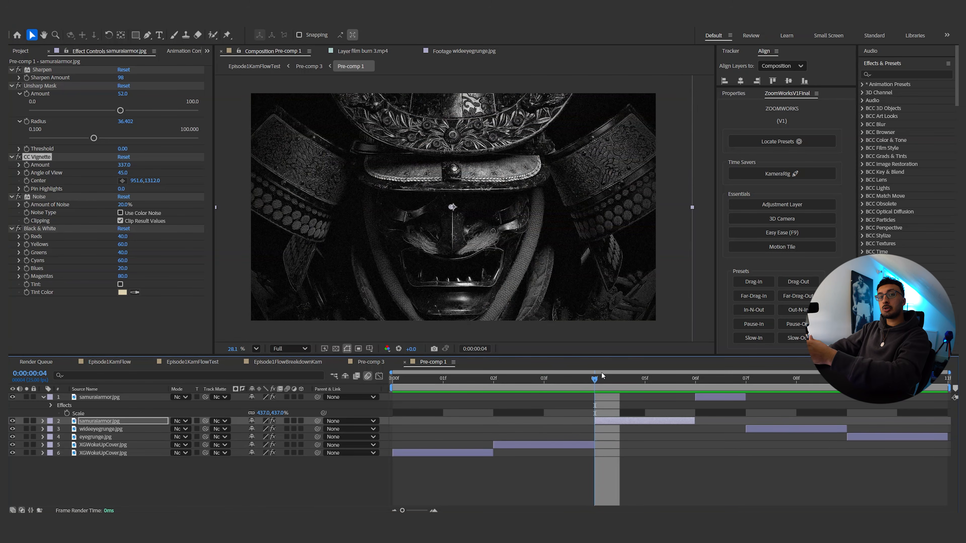
{"action": "left_click", "coordinate": [18, 197]}
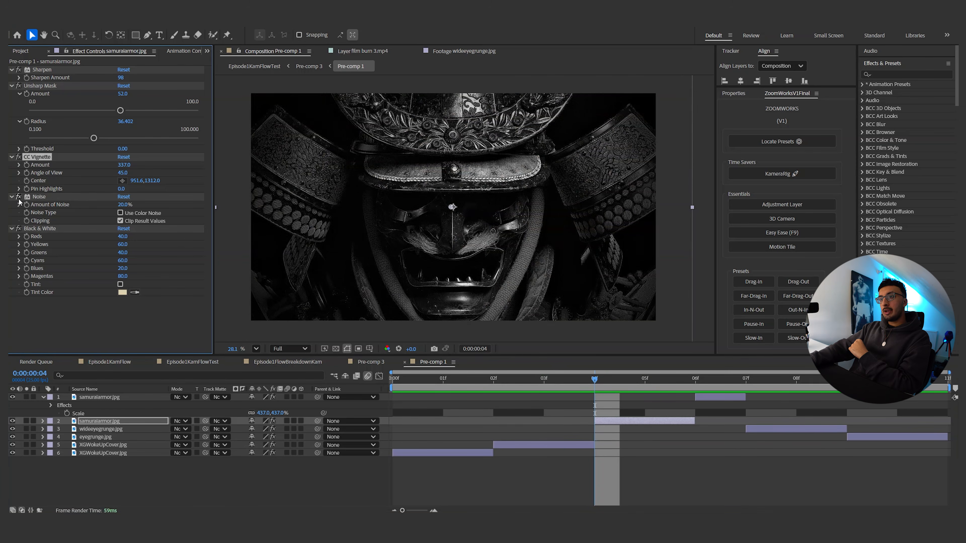
{"action": "left_click", "coordinate": [120, 214]}
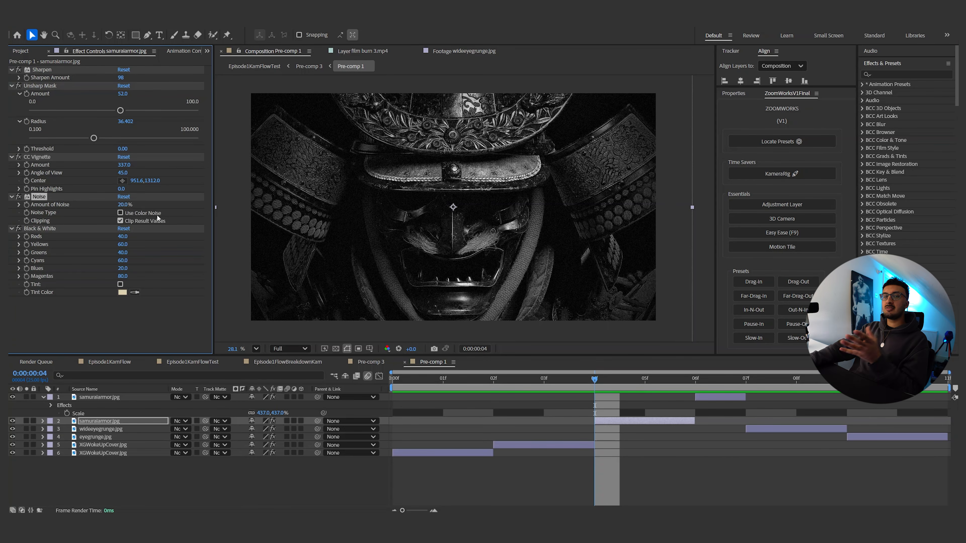
{"action": "left_click", "coordinate": [18, 229]}
{"action": "left_click", "coordinate": [18, 229]}
Step through the close-up samuraiarmor.jpg, wideeyegrunge.jpg and eyegrunge.jpg stills in Pre-comp 1 and review their effect settings.
{"action": "left_click", "coordinate": [696, 379]}
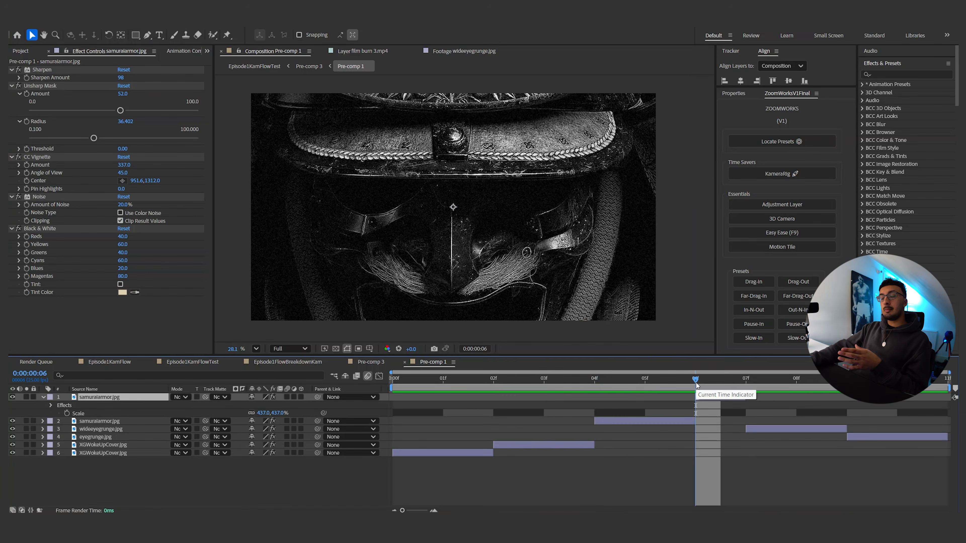
{"action": "left_click", "coordinate": [746, 380]}
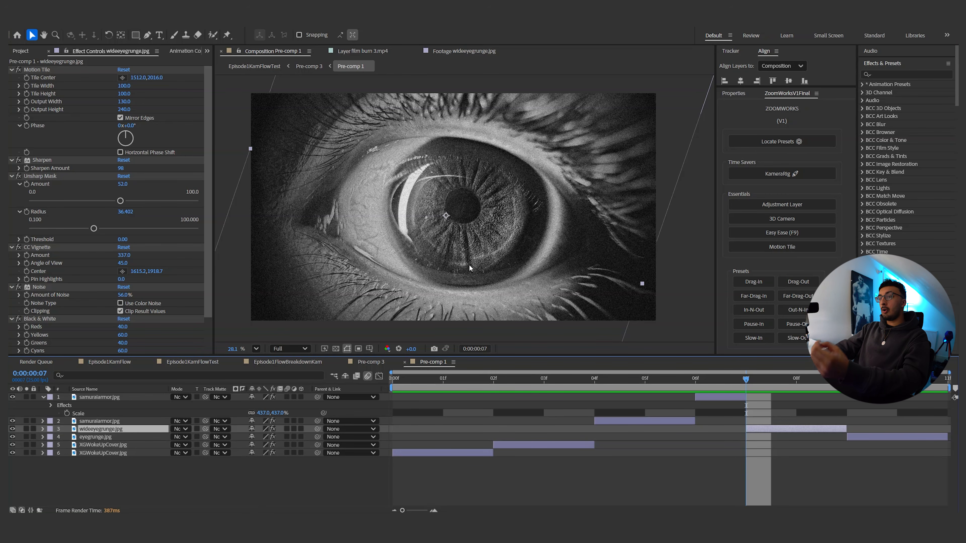
{"action": "scroll", "coordinate": [106, 79], "scroll_direction": "down", "scroll_amount": 2}
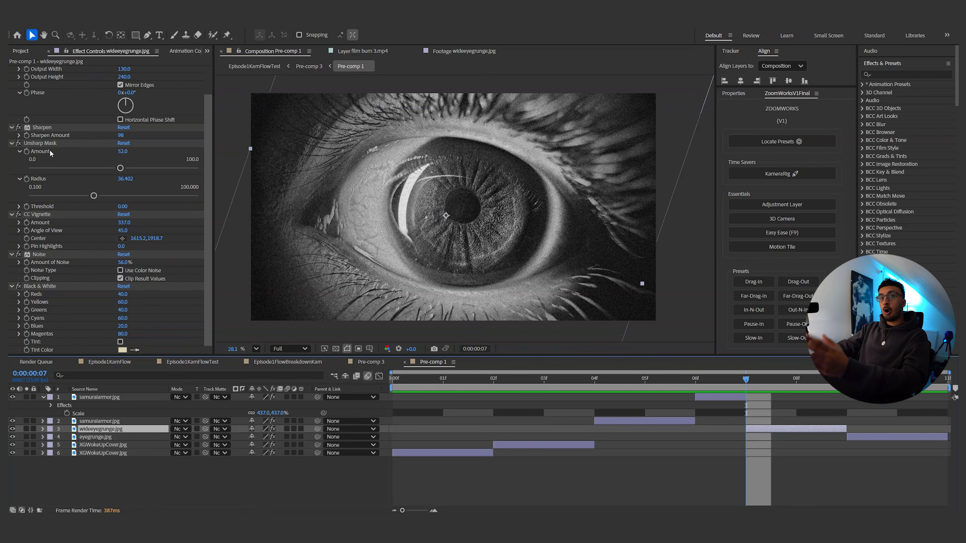
{"action": "left_click", "coordinate": [572, 383]}
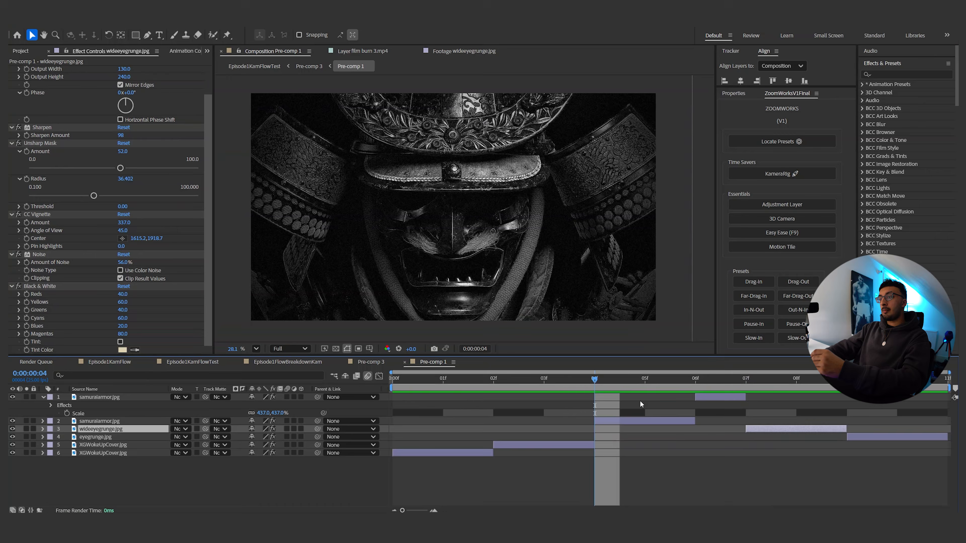
{"action": "left_click", "coordinate": [780, 385]}
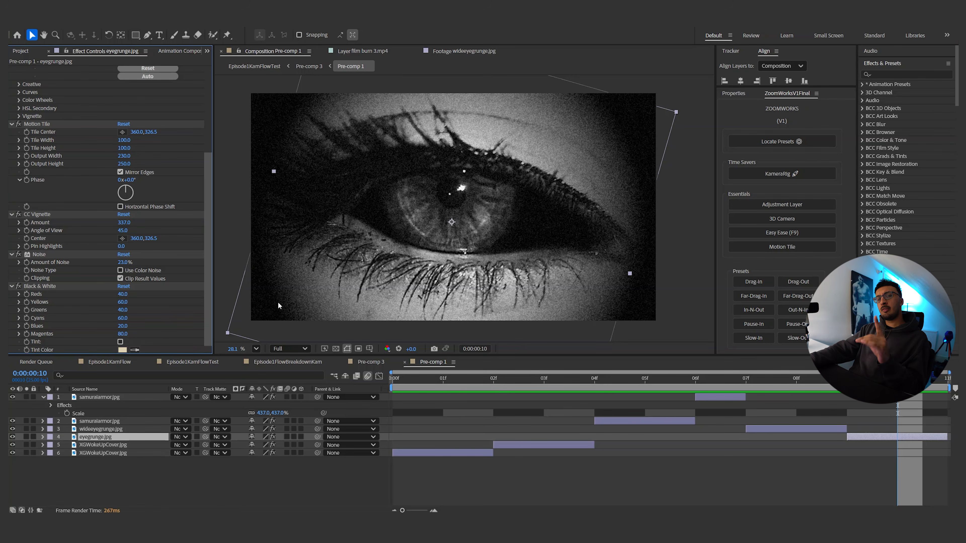
{"action": "scroll", "coordinate": [191, 126], "scroll_direction": "up", "scroll_amount": 2}
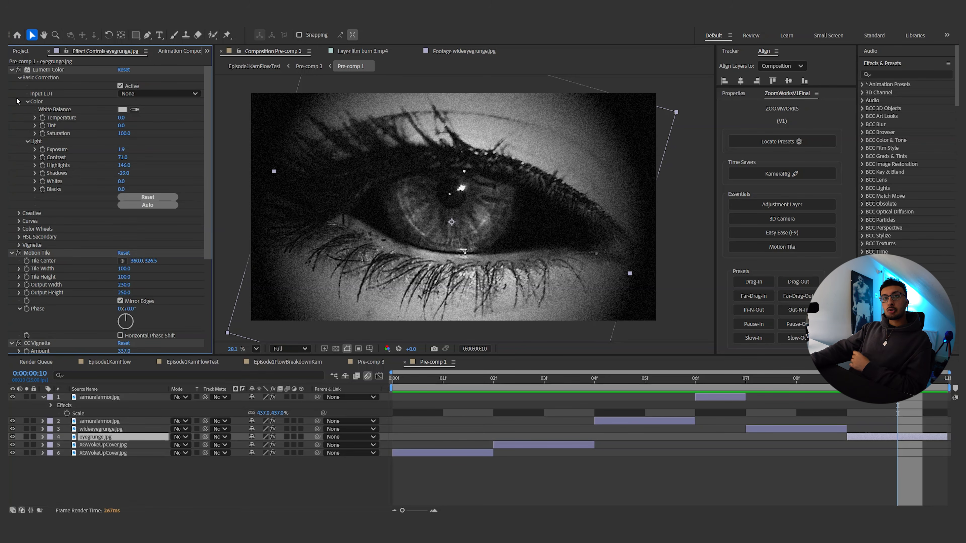
{"action": "scroll", "coordinate": [65, 106], "scroll_direction": "up", "scroll_amount": 2}
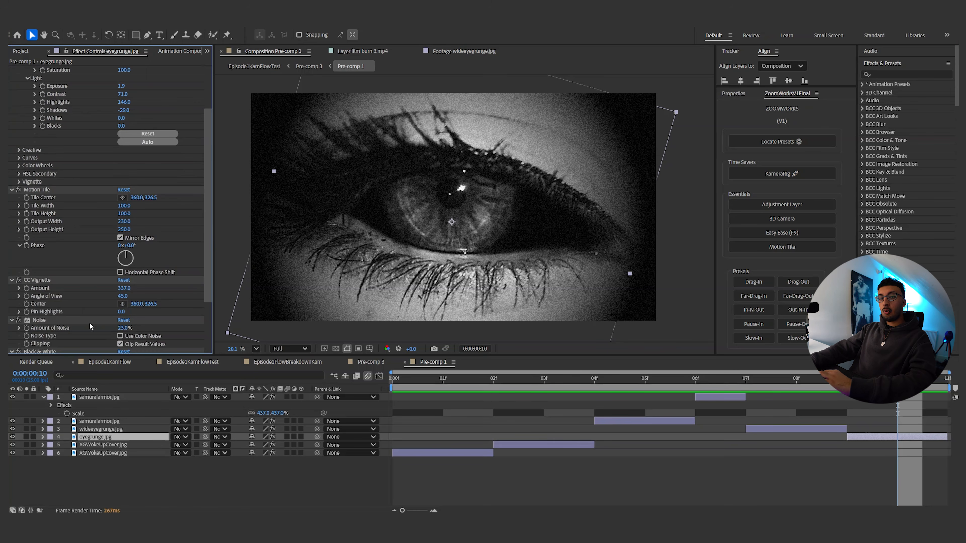
{"action": "scroll", "coordinate": [89, 322], "scroll_direction": "down", "scroll_amount": 4}
{"action": "scroll", "coordinate": [41, 286], "scroll_direction": "up", "scroll_amount": 8}
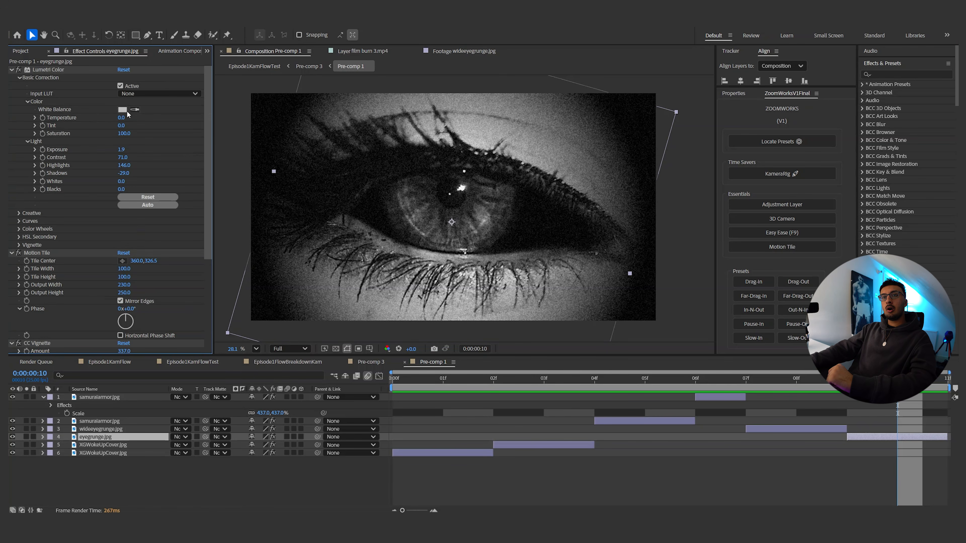
Toggle Lumetri Color off and on for the eyegrunge.jpg still to compare its brightness and contrast.
{"action": "left_click", "coordinate": [18, 70]}
{"action": "left_click", "coordinate": [19, 70]}
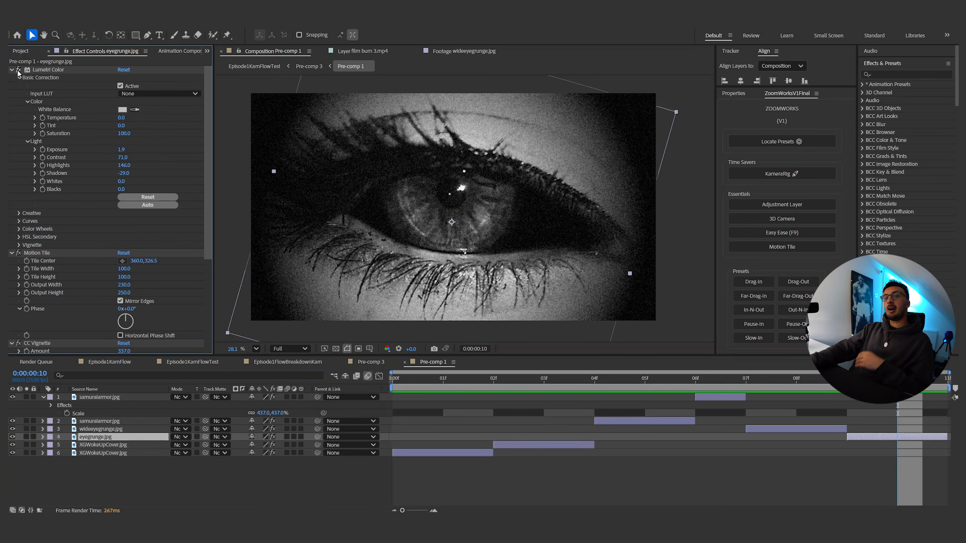
{"action": "left_click", "coordinate": [18, 70]}
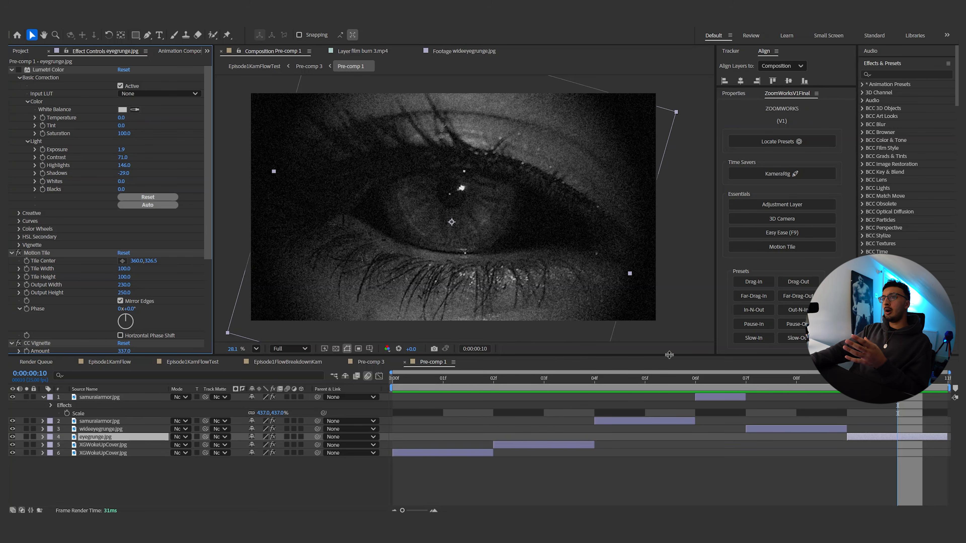
{"action": "left_click_drag", "start_coordinate": [679, 376], "coordinate": [834, 399]}
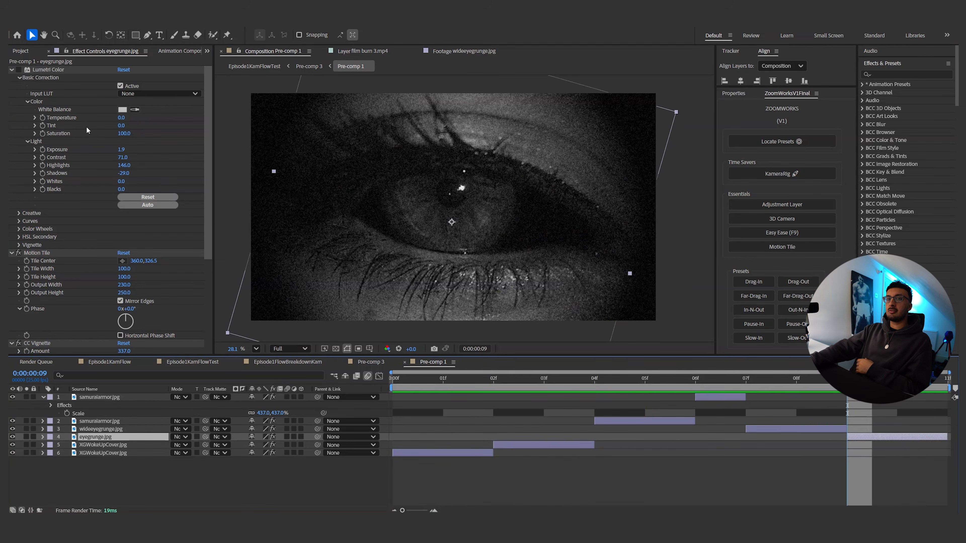
{"action": "left_click", "coordinate": [19, 70]}
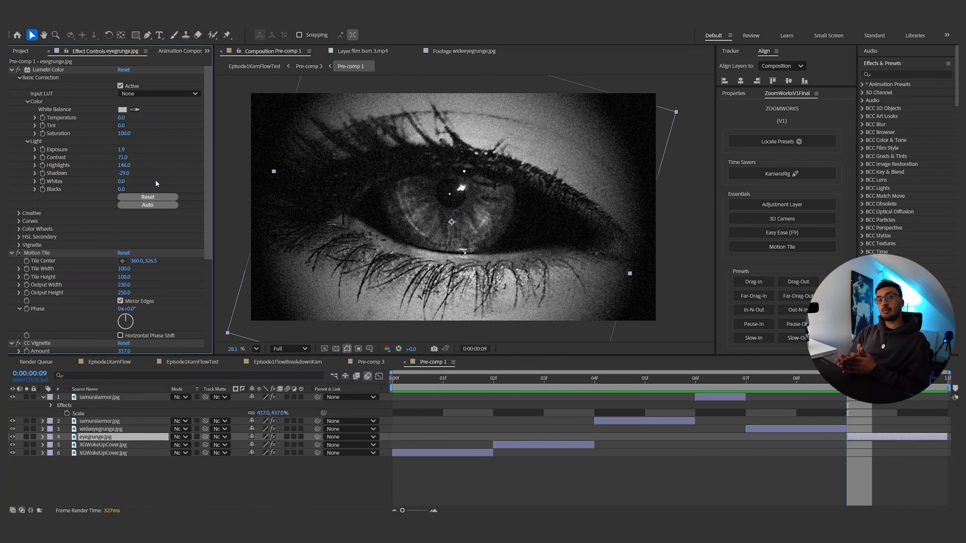
Preview Episode1KamFlowTest up to the start of Pre-comp 3, and revisit Pre-comp 3 and its nested Pre-comp 1.
{"action": "key", "text": "space"}
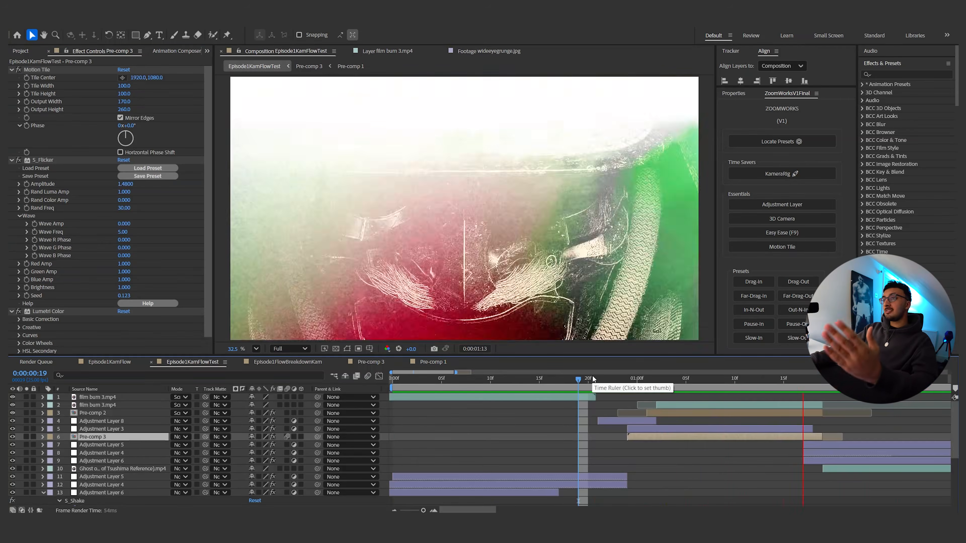
{"action": "left_click_drag", "start_coordinate": [594, 379], "coordinate": [636, 380]}
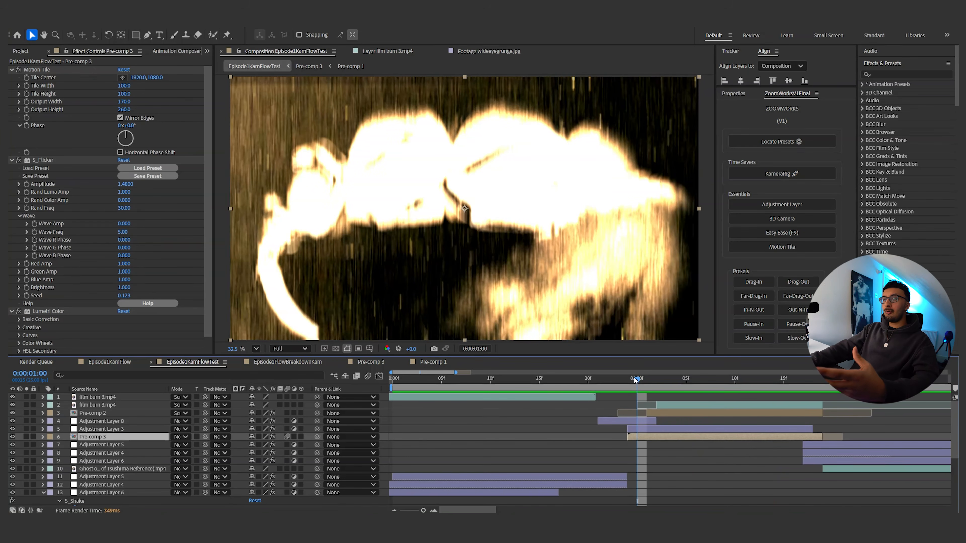
{"action": "double_click", "coordinate": [662, 437]}
{"action": "left_click", "coordinate": [495, 404]}
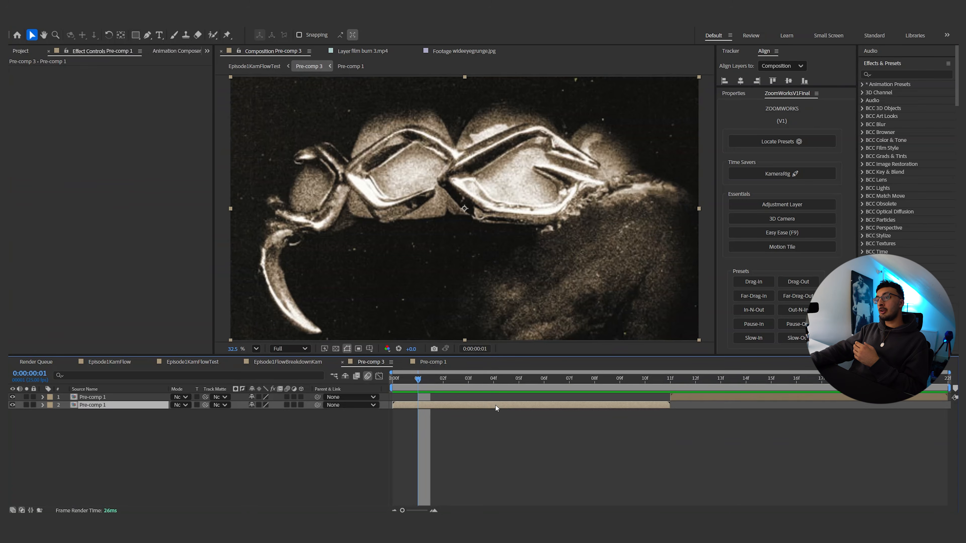
{"action": "double_click", "coordinate": [488, 405]}
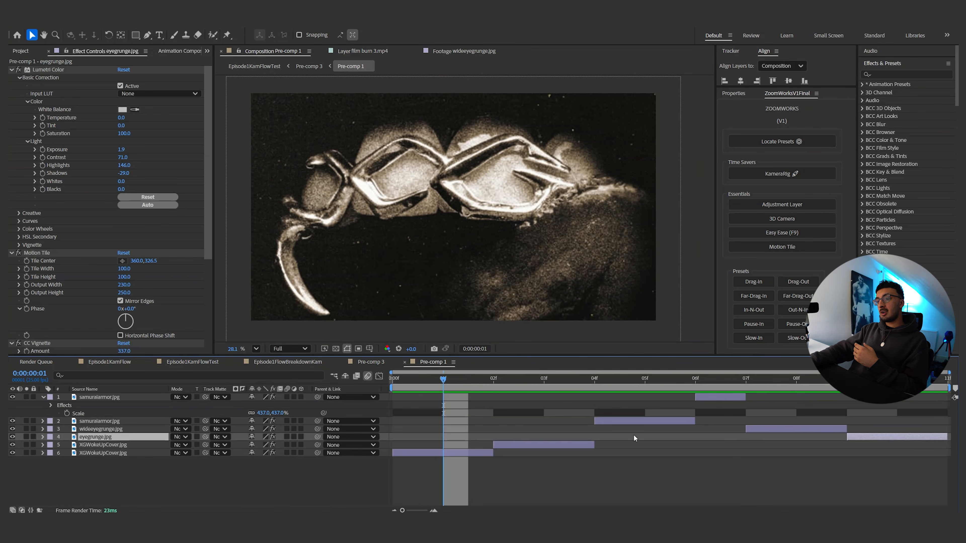
{"action": "left_click", "coordinate": [371, 362]}
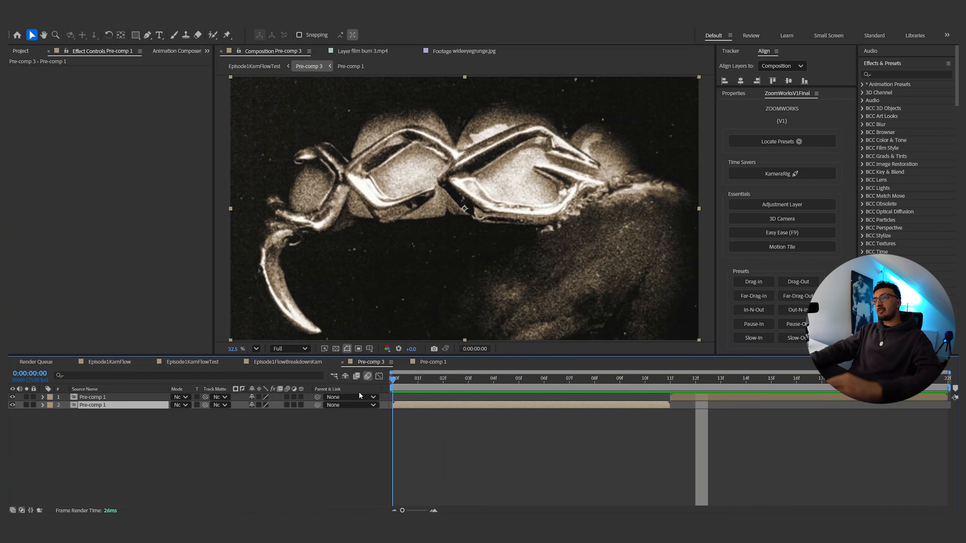
{"action": "key", "text": "space"}
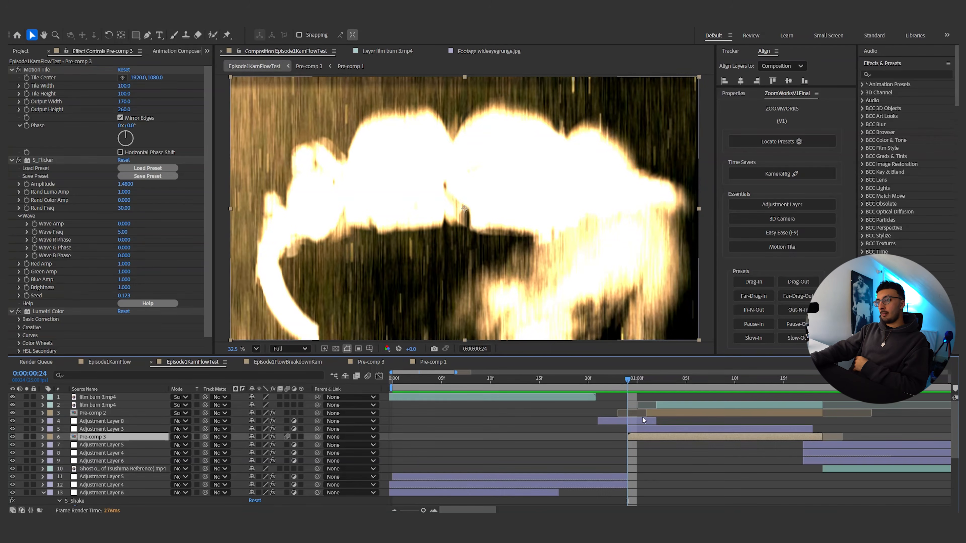
Set the Motion Tile Output Width of the Pre-comp 3 layer in Episode1KamFlowTest to 240.
{"action": "left_click", "coordinate": [734, 391]}
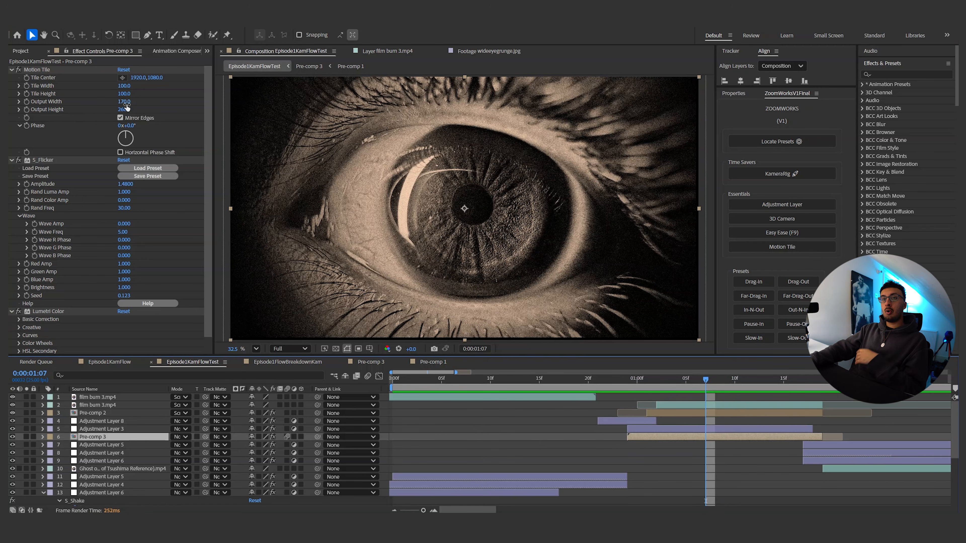
{"action": "left_click_drag", "start_coordinate": [126, 101], "coordinate": [130, 102]}
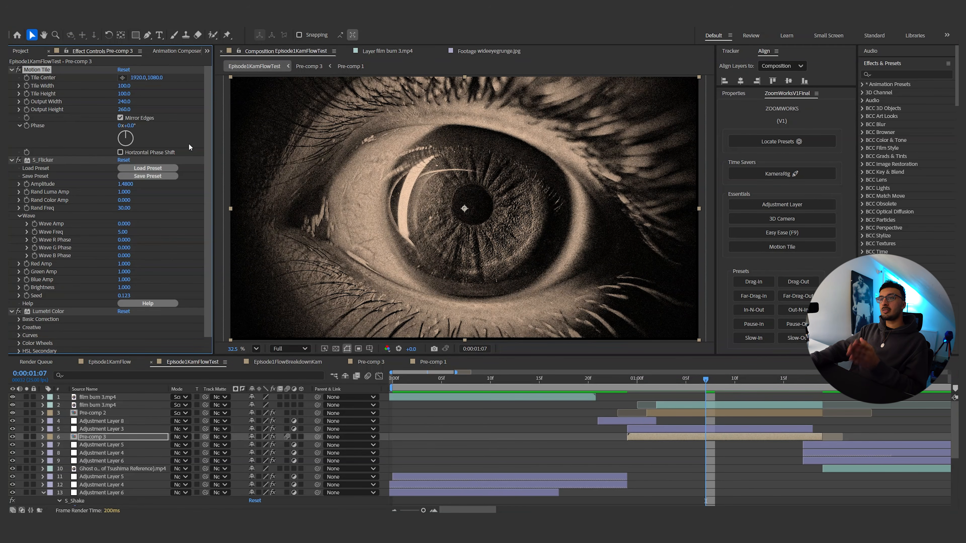
{"action": "scroll", "coordinate": [194, 159], "scroll_direction": "down", "scroll_amount": 1}
Examine the Motion Tile and S_Flicker settings applied to the Pre-comp 3 layer.
{"action": "left_click", "coordinate": [63, 152]}
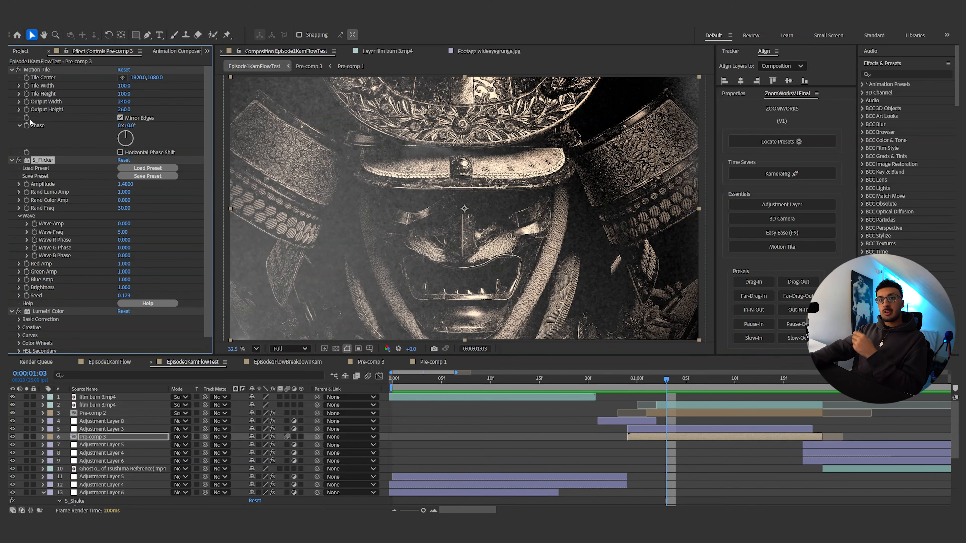
{"action": "left_click", "coordinate": [43, 73]}
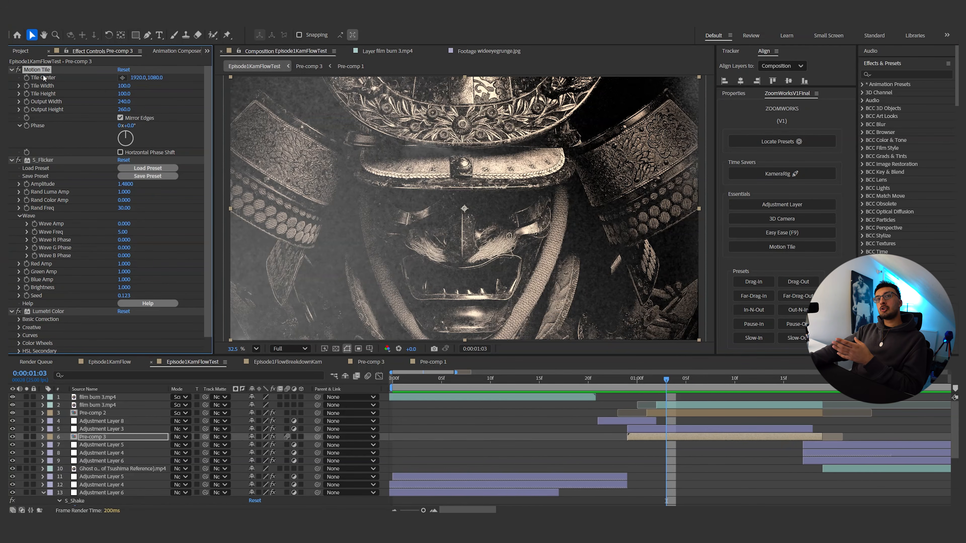
{"action": "left_click", "coordinate": [42, 160]}
{"action": "scroll", "coordinate": [64, 309], "scroll_direction": "down", "scroll_amount": 1}
Disable Lumetri Color on the Pre-comp 3 layer and play from the opening silhouette footage to compare the colors.
{"action": "left_click_drag", "start_coordinate": [664, 380], "coordinate": [647, 380]}
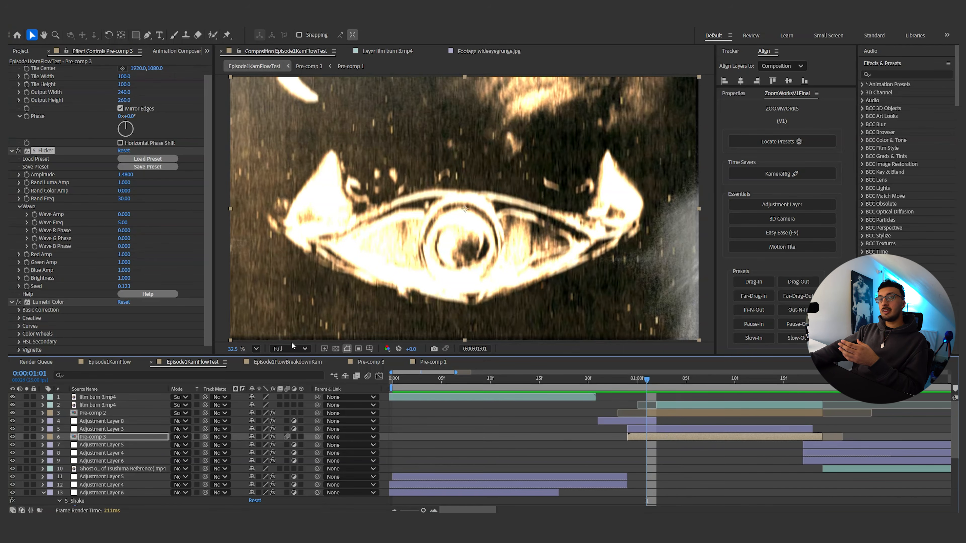
{"action": "left_click", "coordinate": [18, 302]}
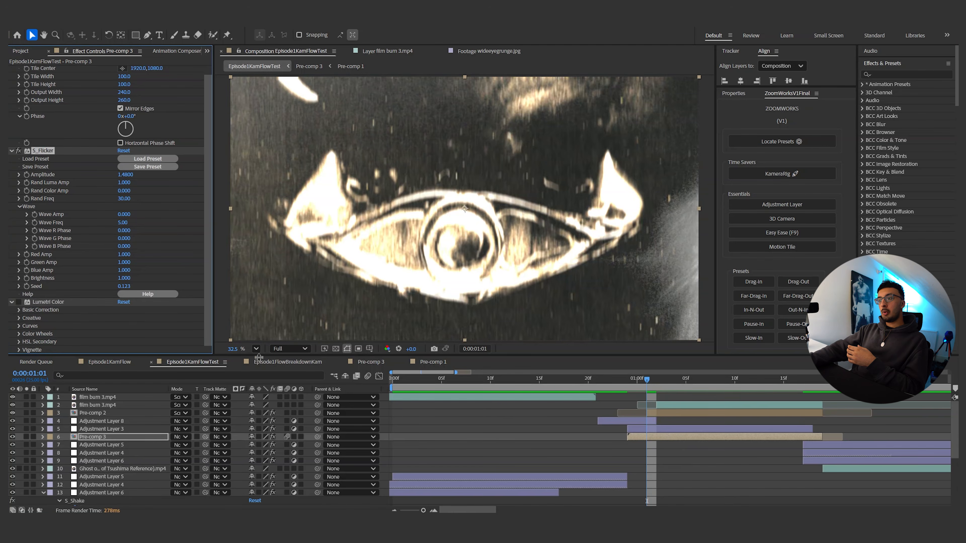
{"action": "left_click_drag", "start_coordinate": [412, 380], "coordinate": [504, 383]}
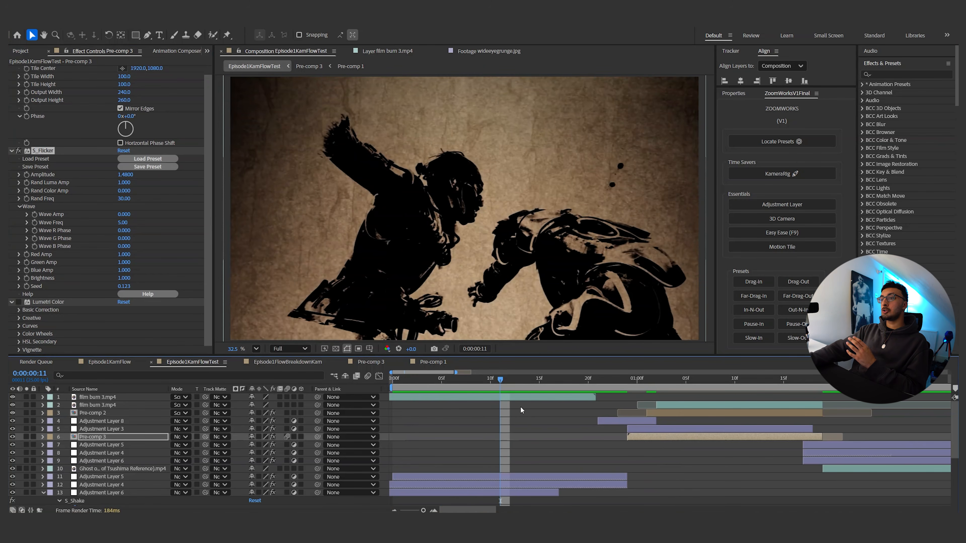
{"action": "key", "text": "space"}
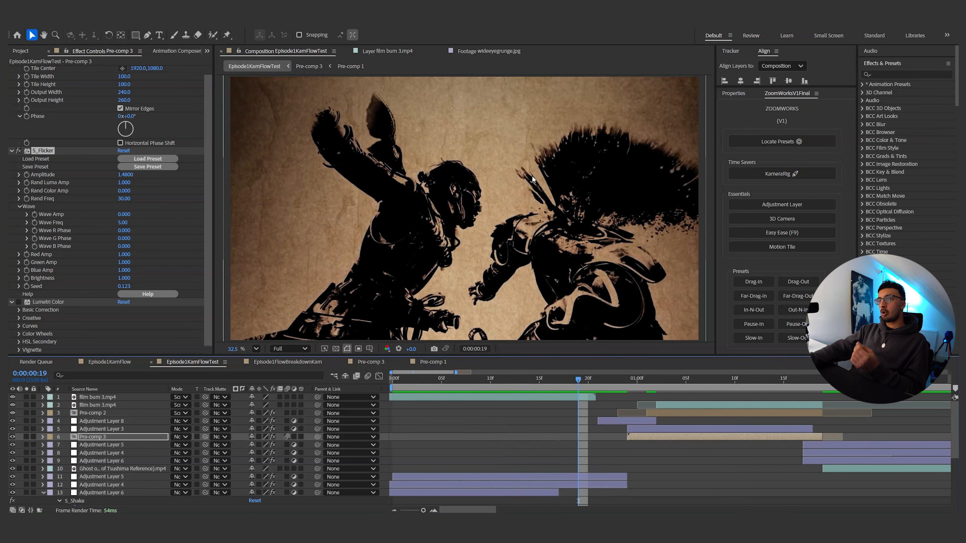
{"action": "key", "text": "space"}
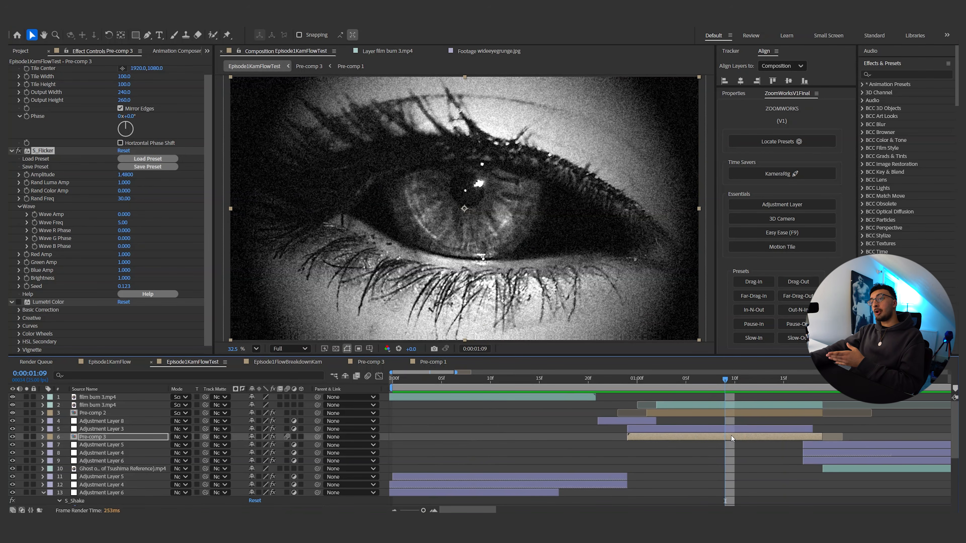
Re-enable Lumetri Color on the Pre-comp 3 layer and expand its Basic Correction settings to examine them.
{"action": "left_click", "coordinate": [18, 302]}
{"action": "left_click", "coordinate": [18, 310]}
{"action": "scroll", "coordinate": [211, 288], "scroll_direction": "down", "scroll_amount": 3}
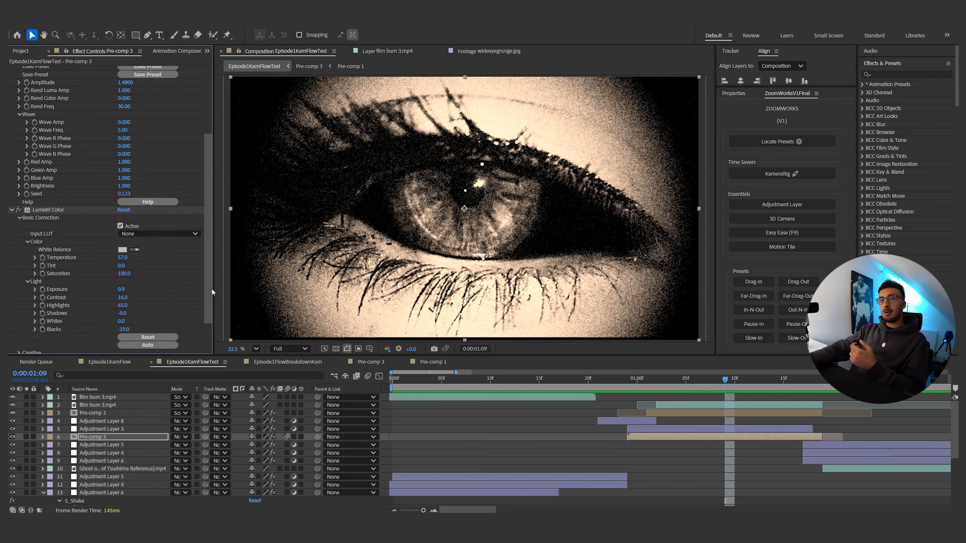
Examine the Temperature and Light settings of Lumetri Color on the Pre-comp 3 layer and scrub through its image sequence.
{"action": "left_click", "coordinate": [127, 256]}
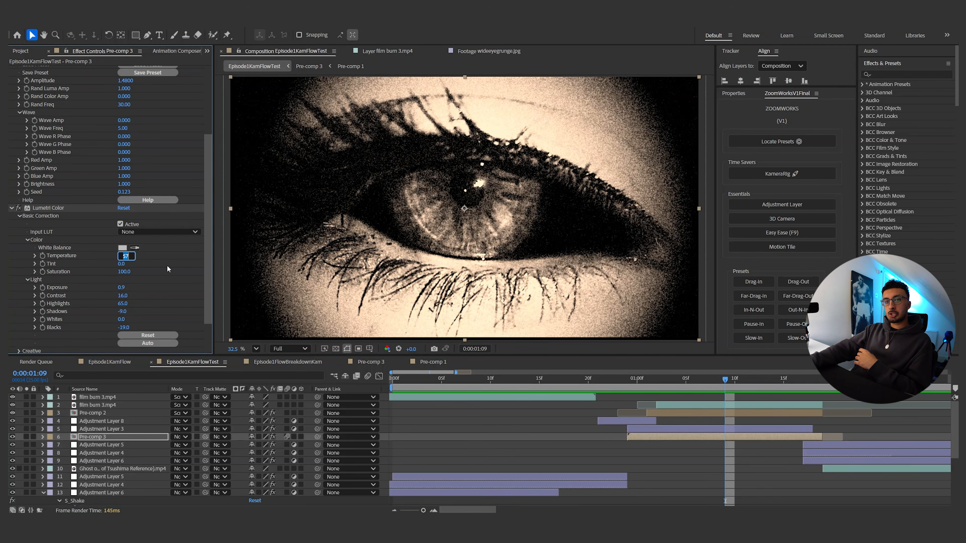
{"action": "key", "text": "Return"}
{"action": "scroll", "coordinate": [179, 266], "scroll_direction": "down", "scroll_amount": 2}
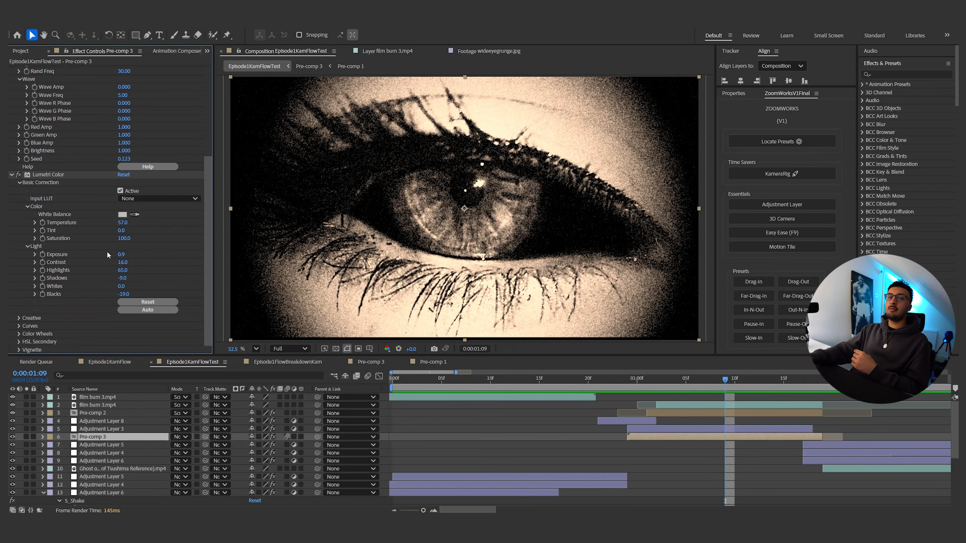
{"action": "mouse_move", "coordinate": [562, 376]}
{"action": "left_mouse_down"}
{"action": "mouse_move", "coordinate": [530, 375]}
{"action": "mouse_move", "coordinate": [596, 366]}
{"action": "mouse_move", "coordinate": [699, 381]}
{"action": "left_mouse_up"}
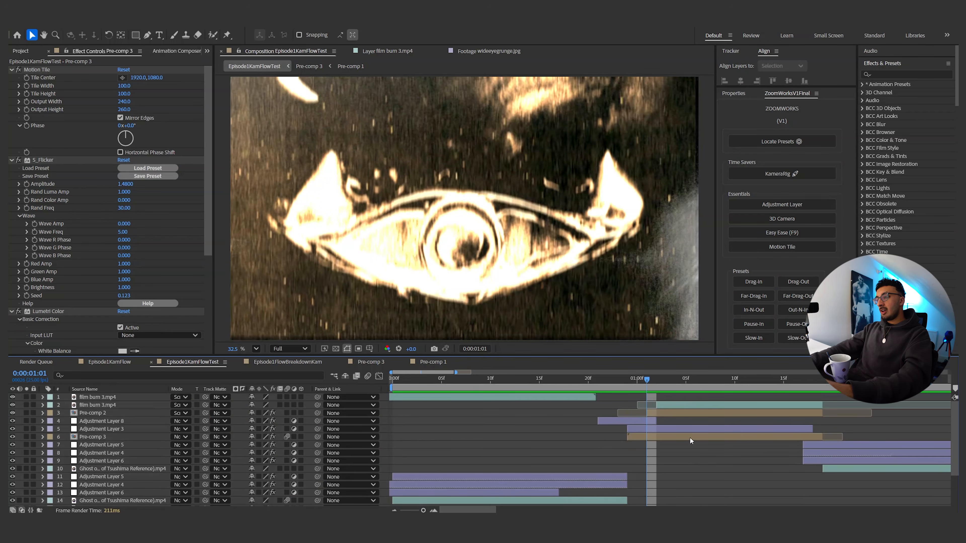
Delete the second film burn, Pre-comp 2, Adjustment Layer 8 and Adjustment Layer 3, and scrub through the bare sequence.
{"action": "left_click", "coordinate": [681, 428]}
{"action": "left_click", "coordinate": [679, 406], "text": "shift"}
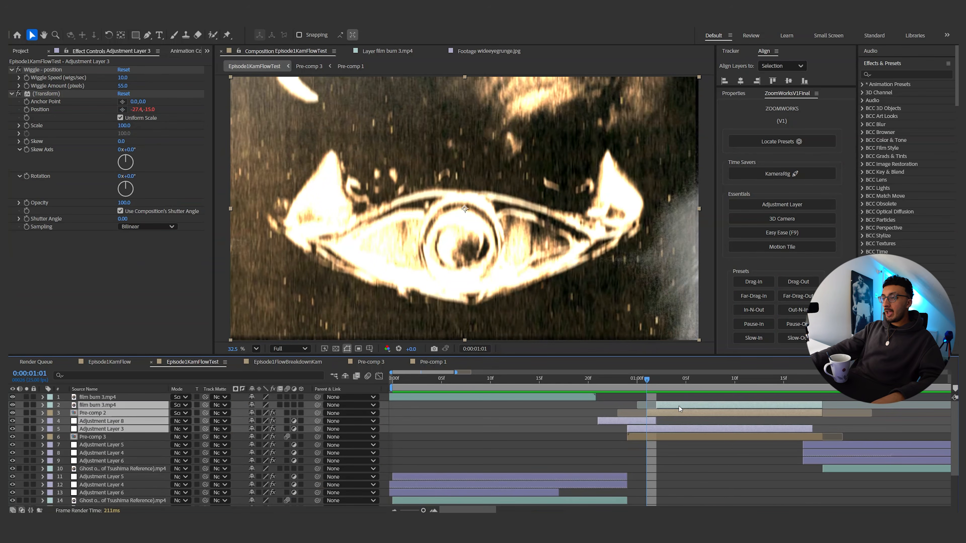
{"action": "key", "text": "Delete"}
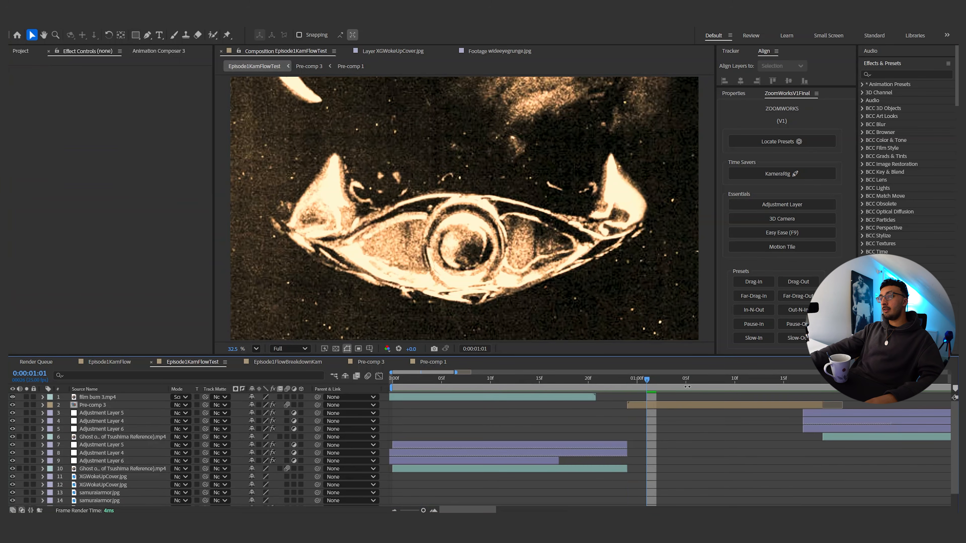
{"action": "left_click", "coordinate": [616, 381]}
{"action": "left_click_drag", "start_coordinate": [617, 386], "coordinate": [574, 385]}
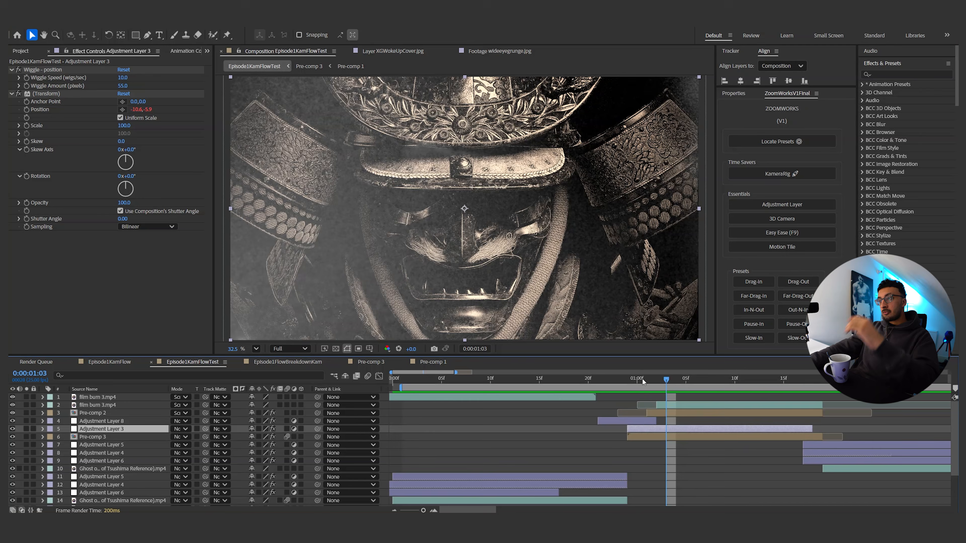
Play the transition from the silhouette footage into the still-image sequence with Adjustment Layer 3 selected.
{"action": "left_click", "coordinate": [628, 381]}
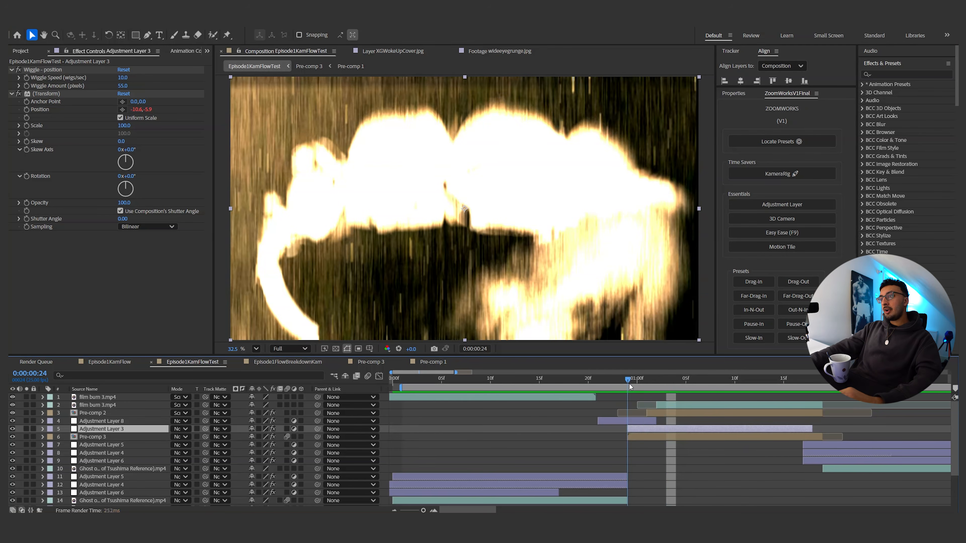
{"action": "key", "text": "space"}
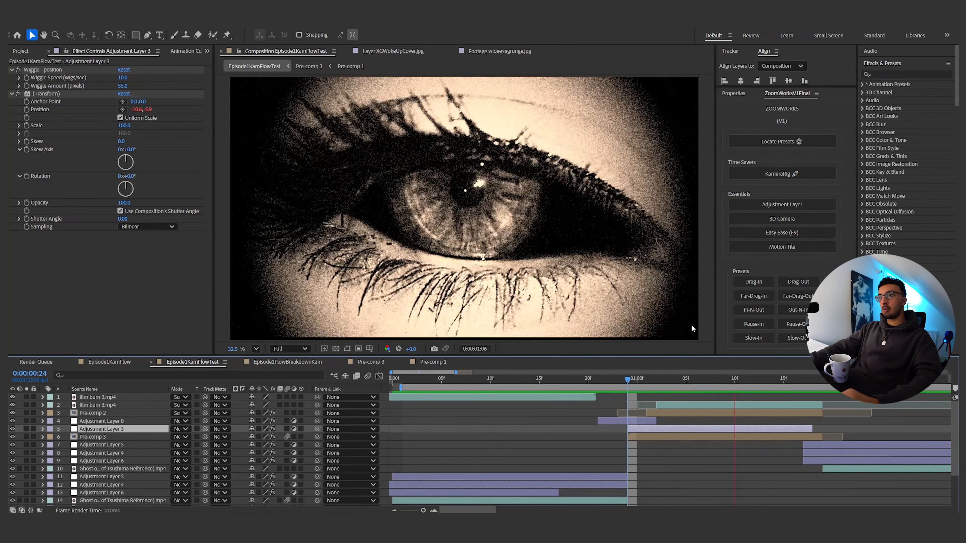
{"action": "left_click", "coordinate": [589, 383]}
{"action": "key", "text": "space"}
{"action": "key", "text": "space"}
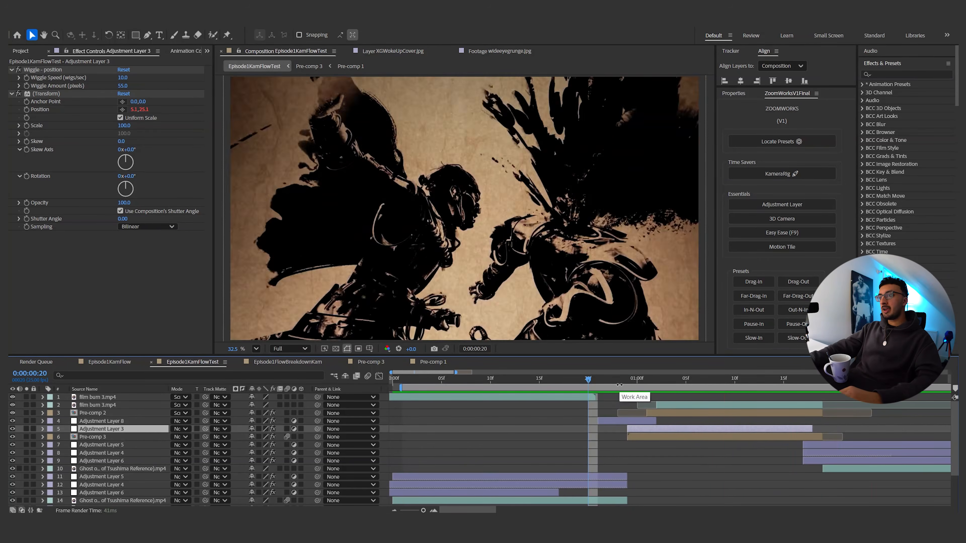
{"action": "left_click", "coordinate": [622, 381]}
{"action": "key", "text": "space"}
{"action": "key", "text": "space"}
Search the effects and presets for position to locate the Wiggle - position preset.
{"action": "key", "text": "ctrl+space"}
{"action": "type", "text": "posit"}
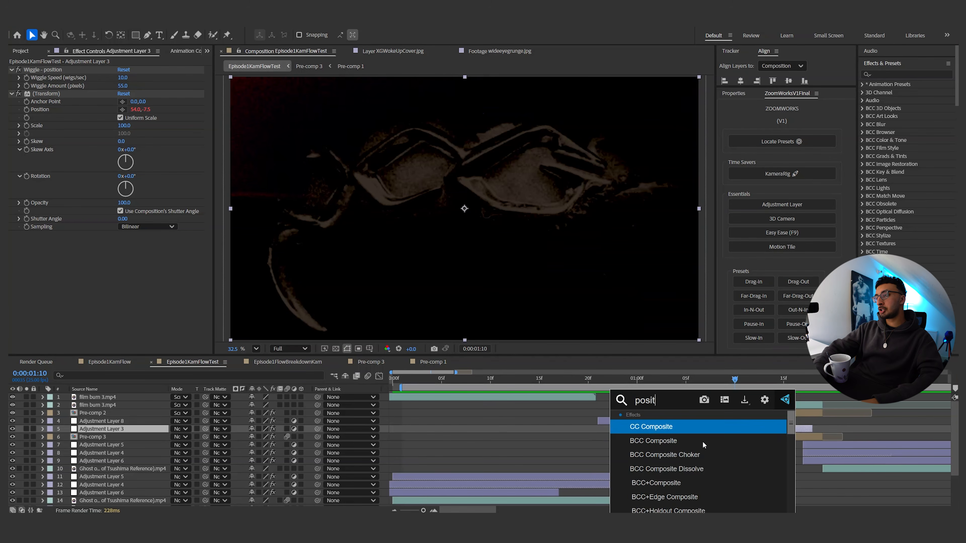
{"action": "type", "text": "ion"}
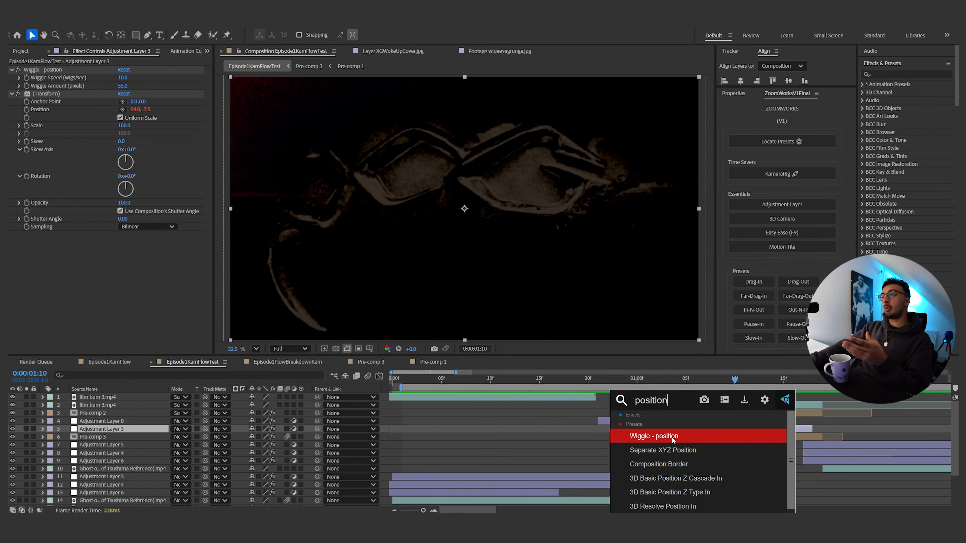
Select Adjustment Layer 8 and scrub through its transition between 0:00:00:21 and 0:00:00:24 to examine the effects.
{"action": "left_click", "coordinate": [602, 420]}
{"action": "left_click", "coordinate": [690, 436]}
{"action": "left_click", "coordinate": [694, 430]}
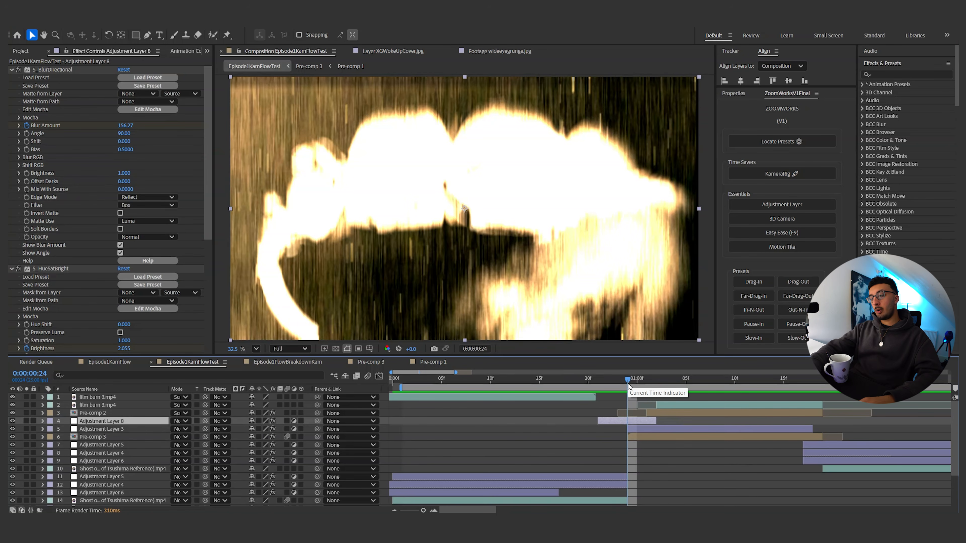
{"action": "left_click_drag", "start_coordinate": [630, 386], "coordinate": [607, 385]}
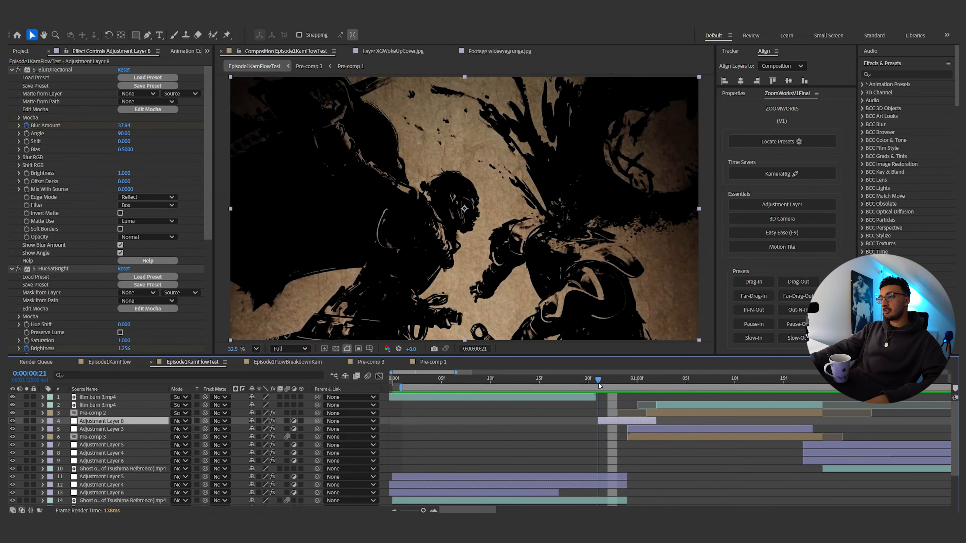
{"action": "key", "text": "space"}
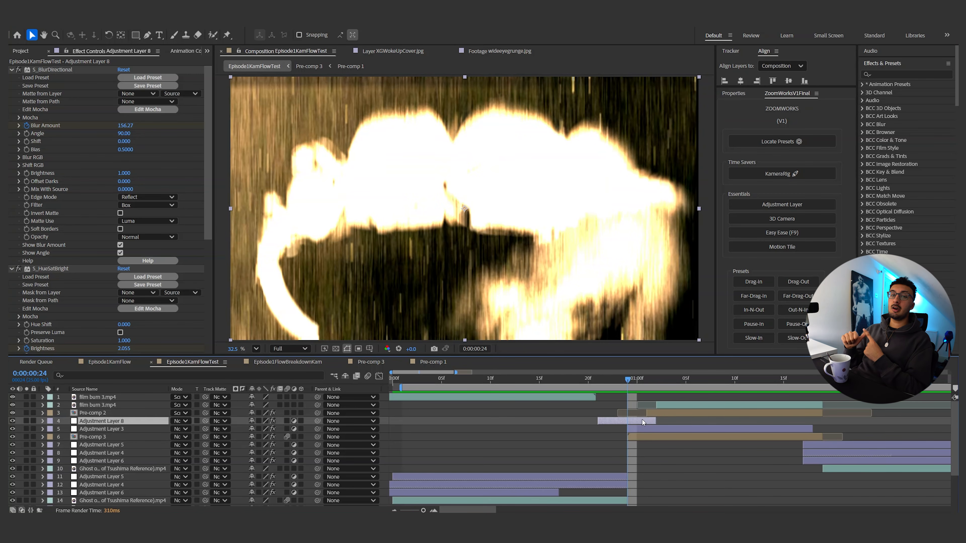
Reveal the S_BlurDirectional, S_HueSatBright and Levels keyframes of Adjustment Layer 8 and play across them.
{"action": "key", "text": "u"}
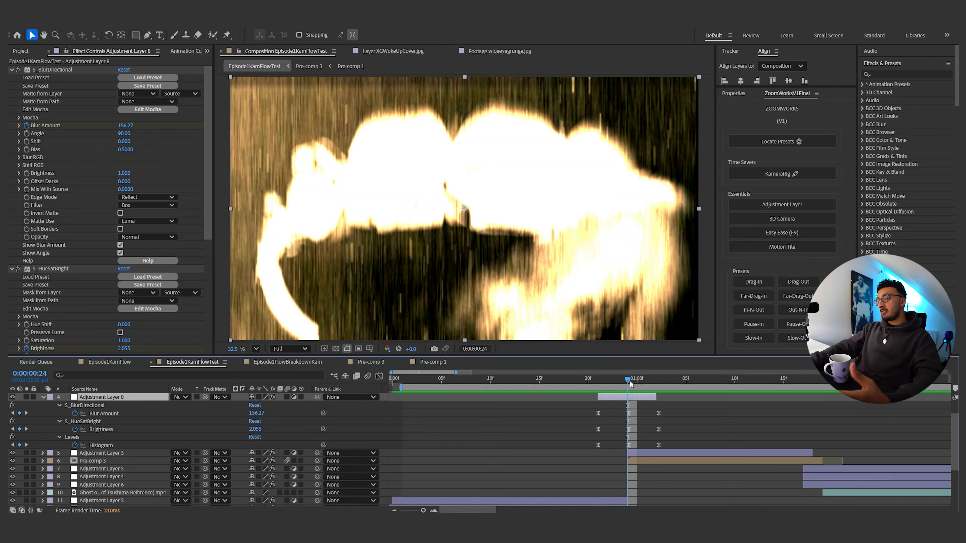
{"action": "mouse_move", "coordinate": [621, 378]}
{"action": "left_mouse_down"}
{"action": "mouse_move", "coordinate": [607, 378]}
{"action": "mouse_move", "coordinate": [630, 387]}
{"action": "left_mouse_up"}
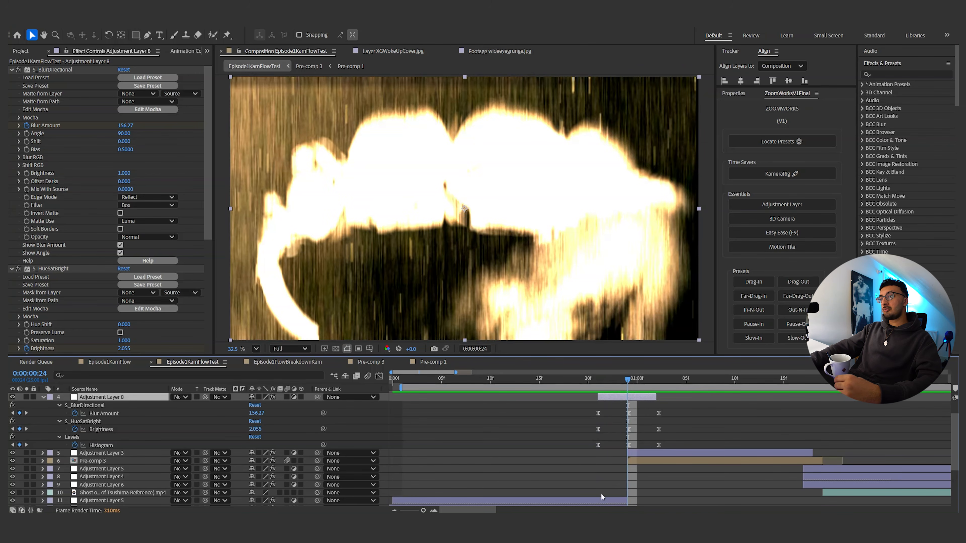
{"action": "scroll", "coordinate": [484, 200], "scroll_direction": "up", "scroll_amount": 1}
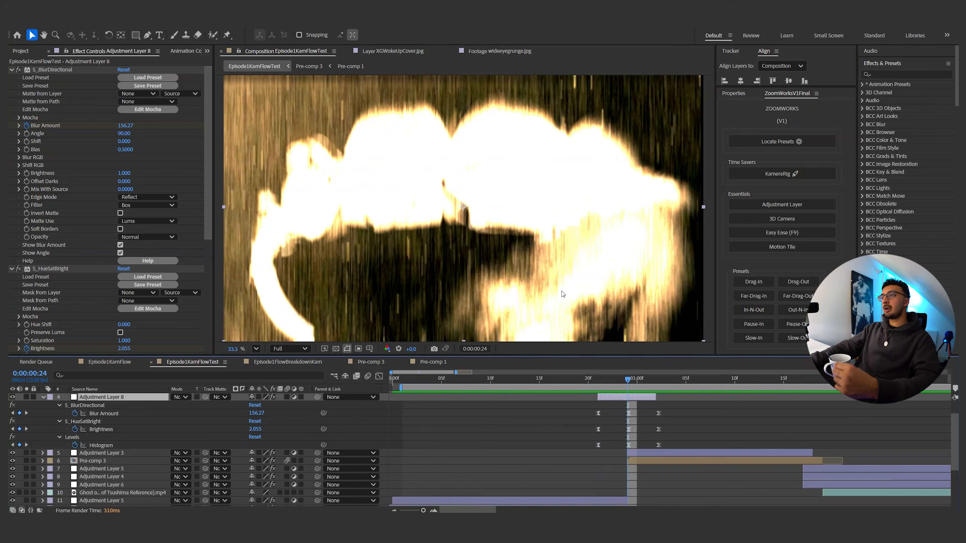
{"action": "scroll", "coordinate": [511, 227], "scroll_direction": "down", "scroll_amount": 1}
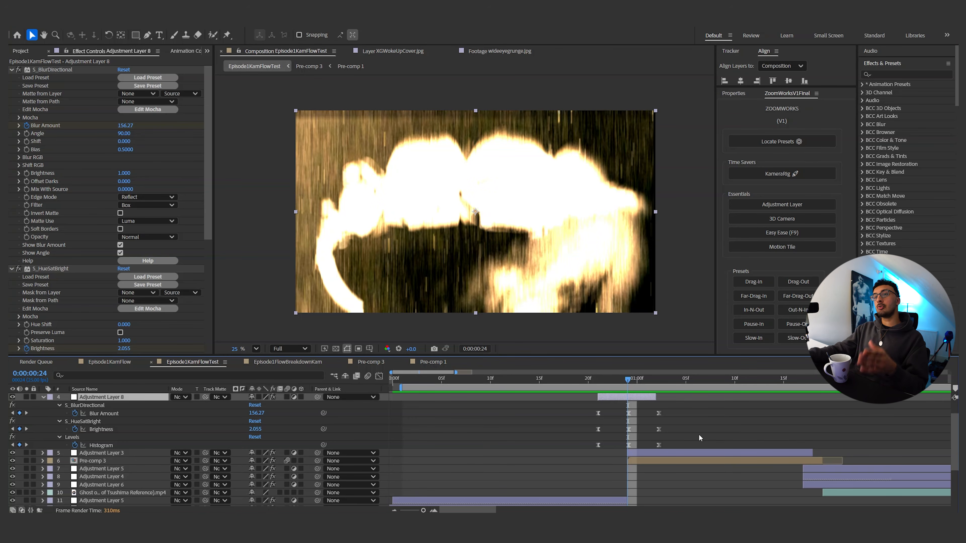
{"action": "key", "text": "shift+slash"}
{"action": "left_click_drag", "start_coordinate": [627, 388], "coordinate": [603, 389]}
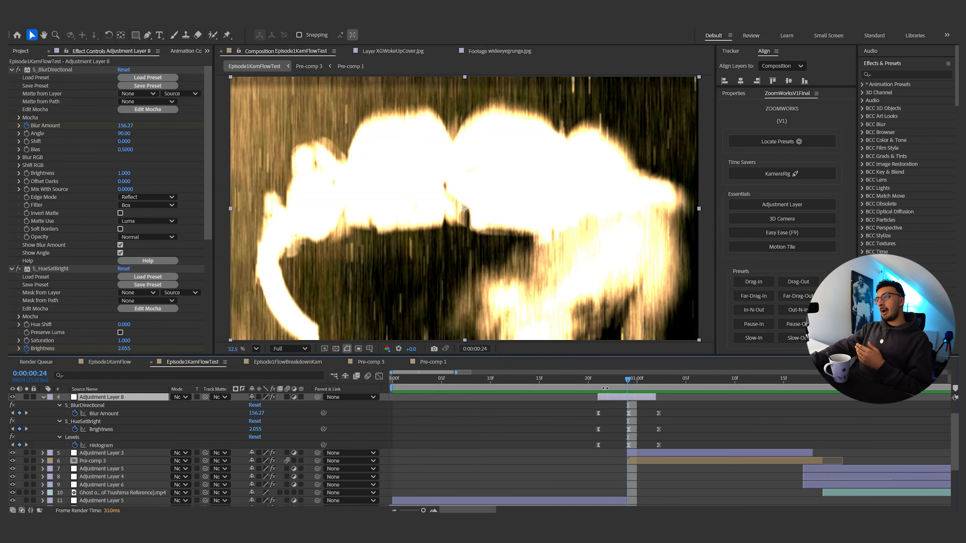
{"action": "left_click", "coordinate": [606, 380]}
{"action": "key", "text": "space"}
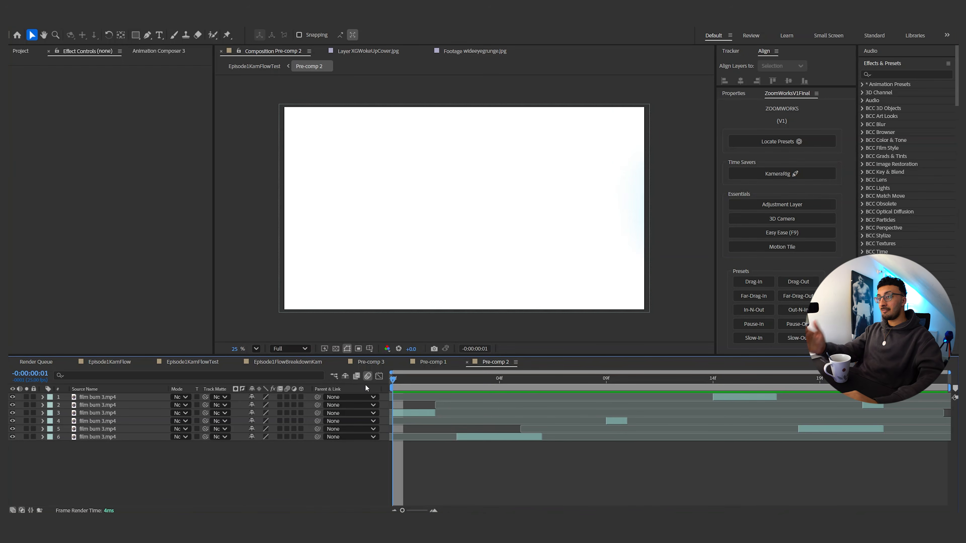
Open the third film burn 3.mp4 layer of Pre-comp 2 in the layer view and scrub its trimmed section.
{"action": "key", "text": "space"}
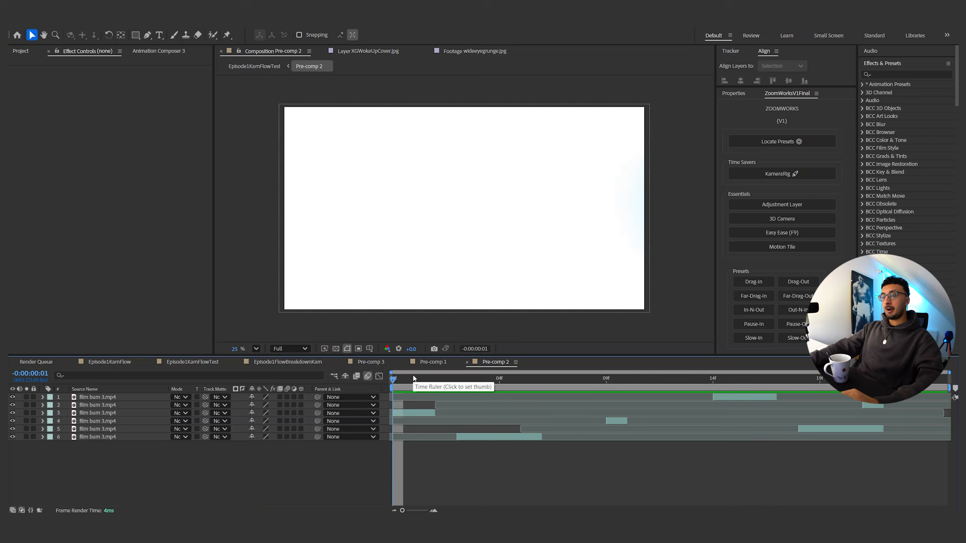
{"action": "double_click", "coordinate": [415, 414]}
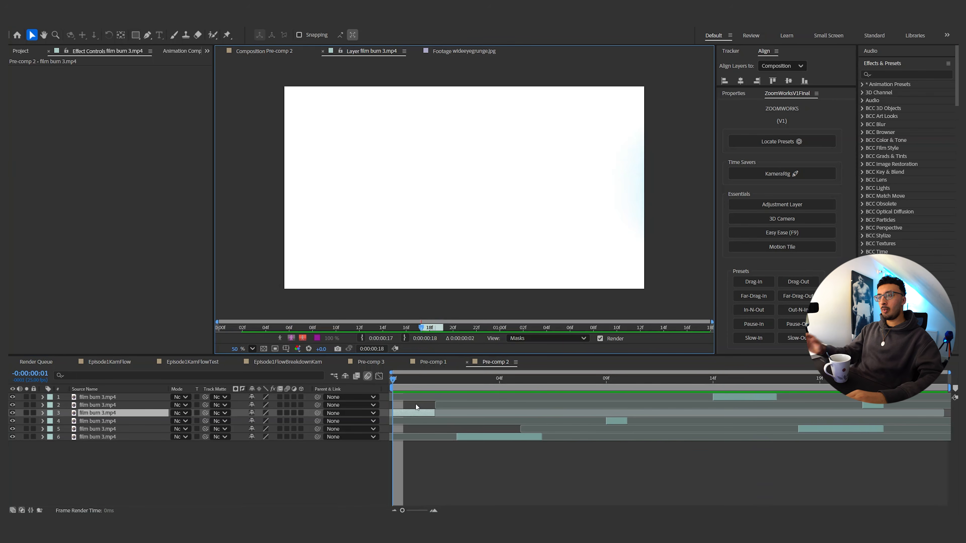
{"action": "left_click_drag", "start_coordinate": [399, 329], "coordinate": [433, 337]}
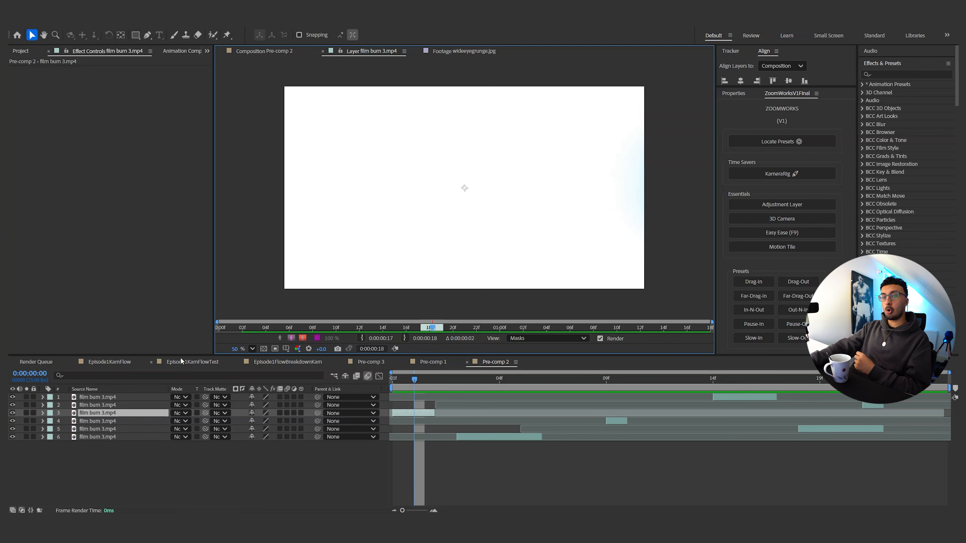
Return to the Episode1KamFlowTest composition and play its opening film burn over the silhouette footage.
{"action": "left_click", "coordinate": [182, 362]}
{"action": "key", "text": "space"}
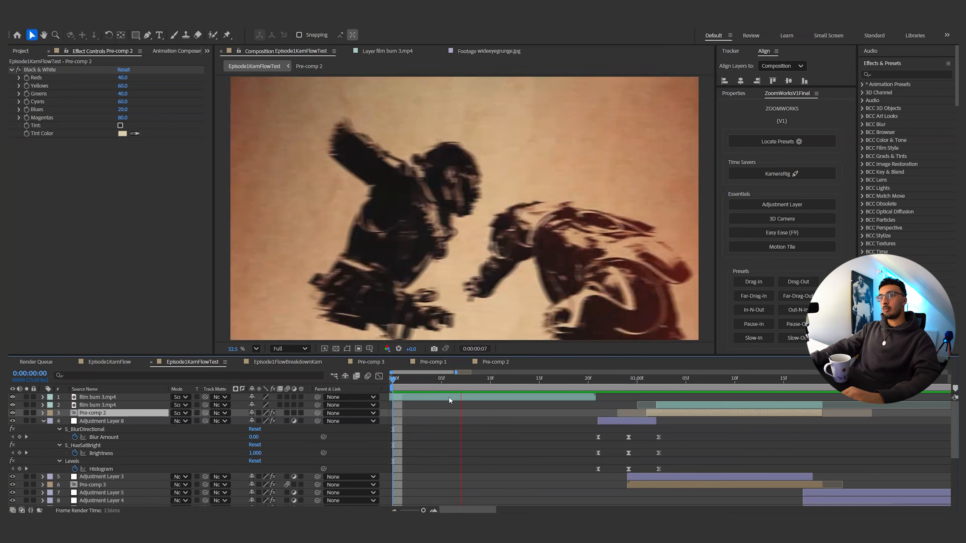
{"action": "double_click", "coordinate": [411, 398]}
{"action": "key", "text": "space"}
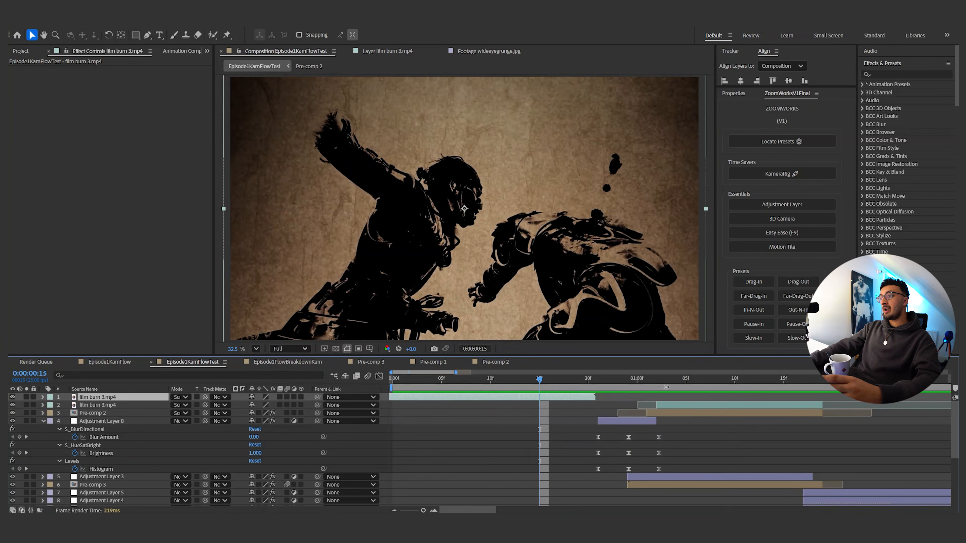
Open Pre-comp 2 and play through its sequence of short film burn clips.
{"action": "double_click", "coordinate": [669, 412]}
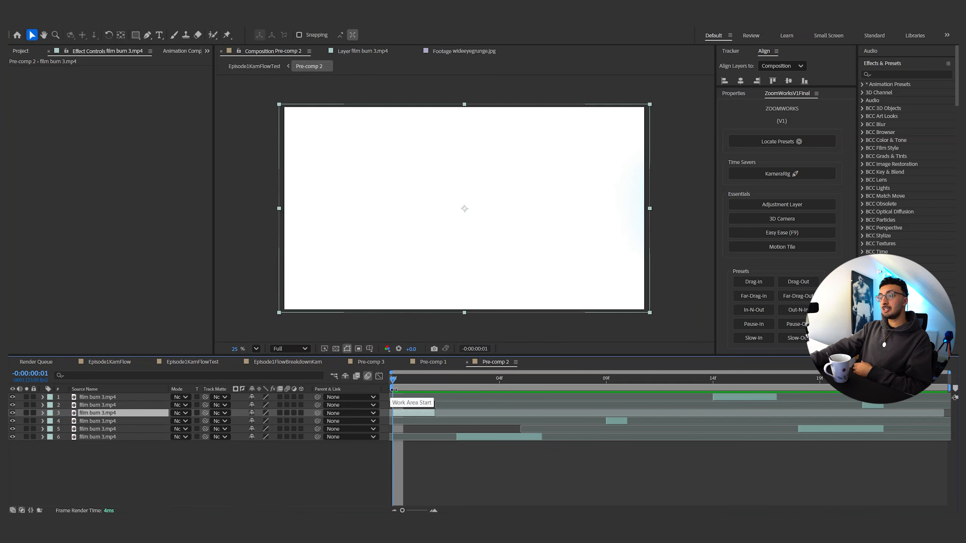
{"action": "left_click", "coordinate": [415, 388]}
{"action": "left_click_drag", "start_coordinate": [414, 386], "coordinate": [378, 376]}
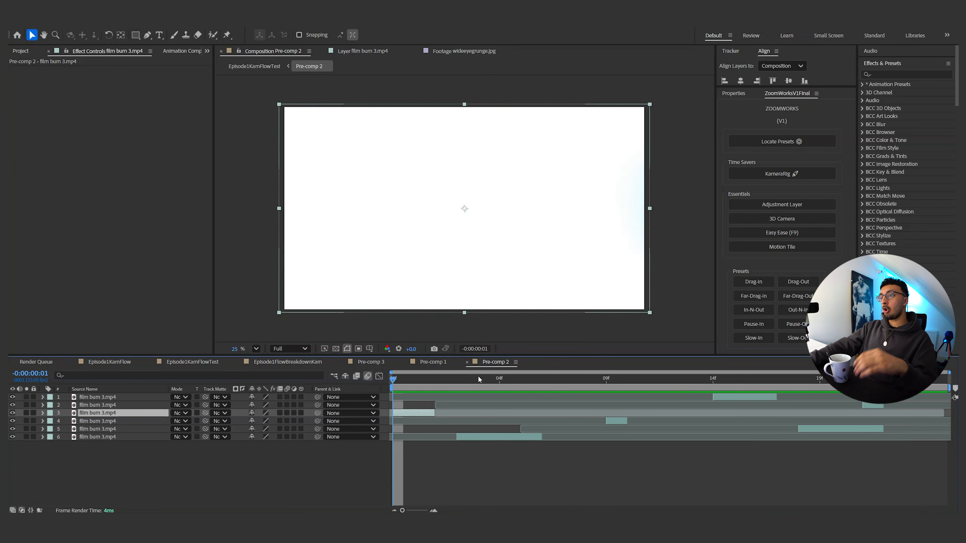
{"action": "key", "text": "space"}
Select all the film burn layers in Pre-comp 2 and view the available blending modes without changing them.
{"action": "left_click", "coordinate": [240, 480]}
{"action": "key", "text": "ctrl+a"}
{"action": "left_click", "coordinate": [186, 406]}
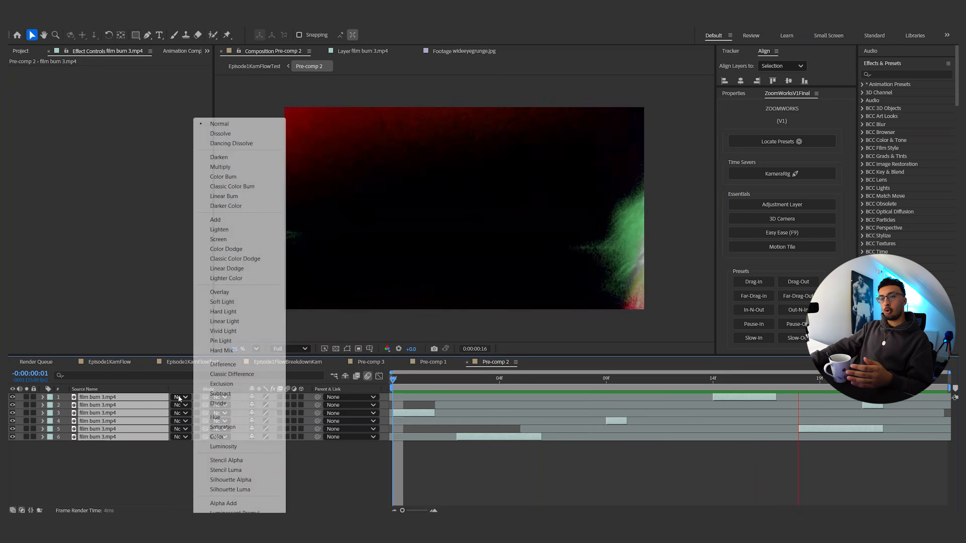
{"action": "left_click", "coordinate": [326, 469]}
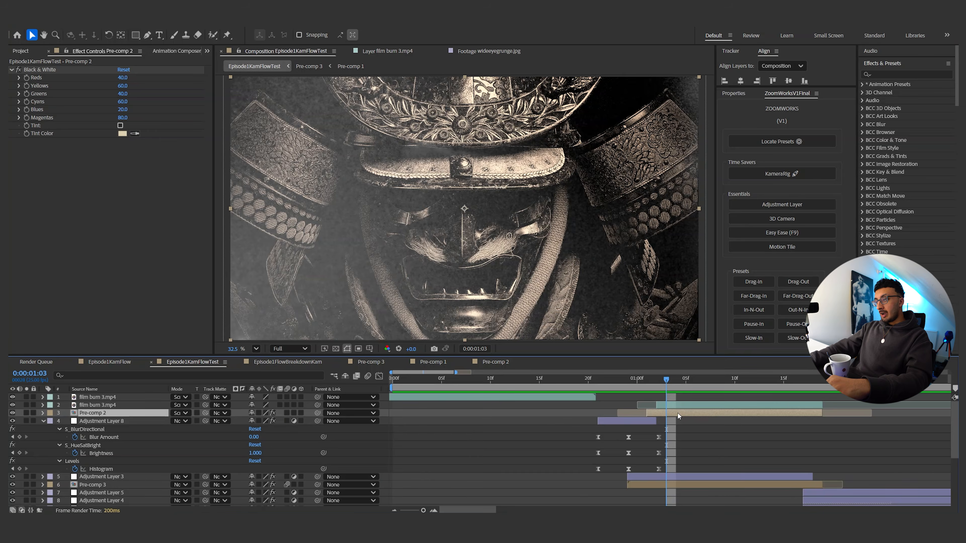
Try extending the start of the Pre-comp 2 layer back to about 0:00:00:24 in Episode1KamFlowTest, and undo it.
{"action": "right_click", "coordinate": [676, 412]}
{"action": "key", "text": "Escape"}
{"action": "left_click_drag", "start_coordinate": [648, 412], "coordinate": [626, 412]}
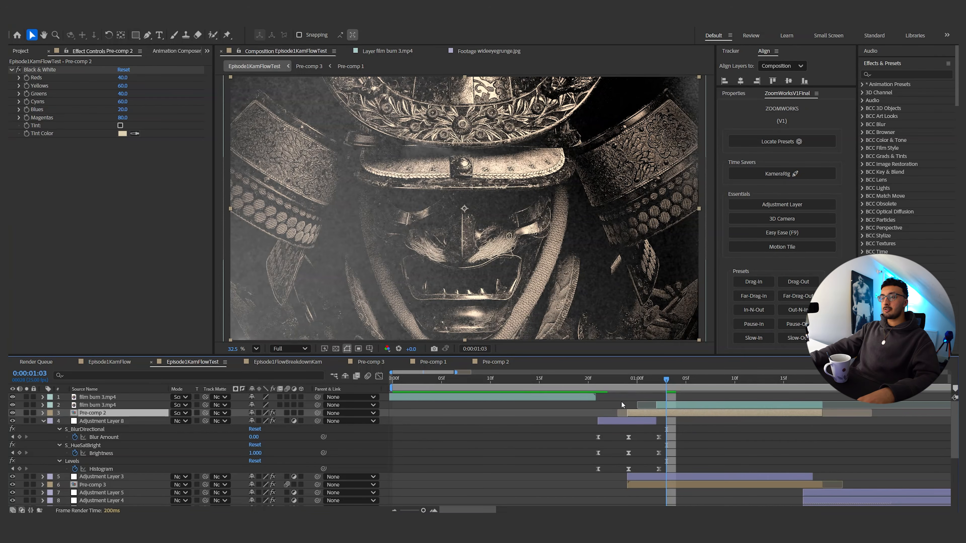
{"action": "key", "text": "ctrl+z"}
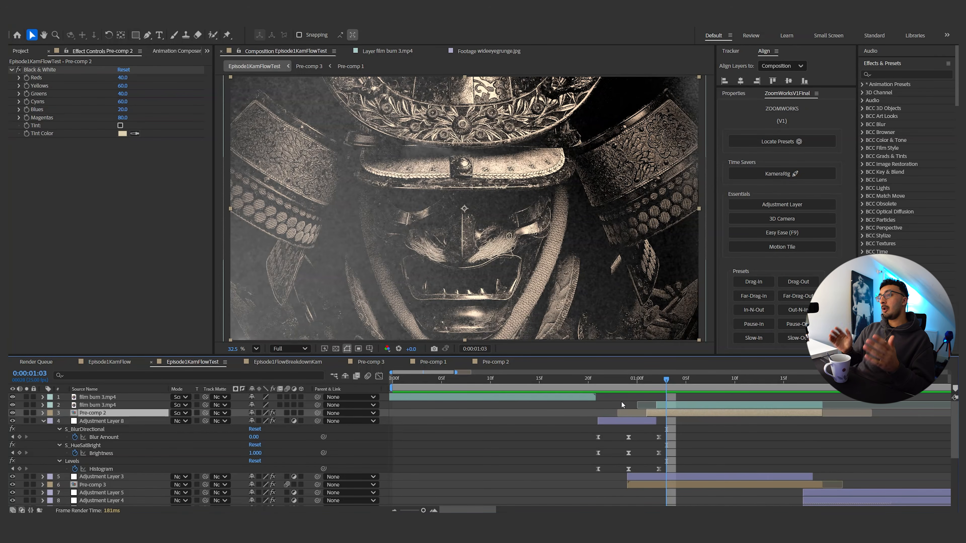
Review the effects on the Pre-comp 3 layer and Adjustment Layer 3, and scrub to 0:00:01:07.
{"action": "left_click", "coordinate": [132, 276]}
{"action": "left_click_drag", "start_coordinate": [674, 385], "coordinate": [715, 368]}
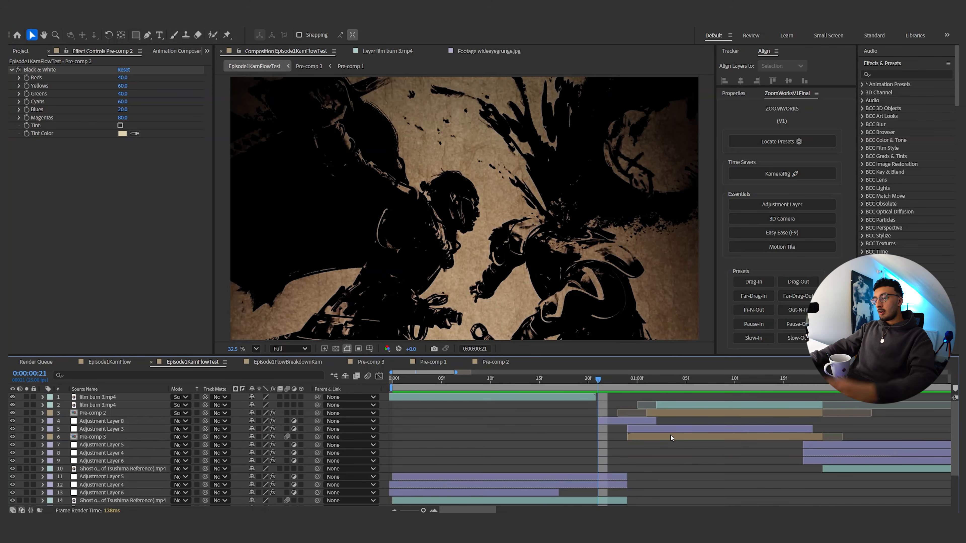
{"action": "left_click", "coordinate": [668, 438]}
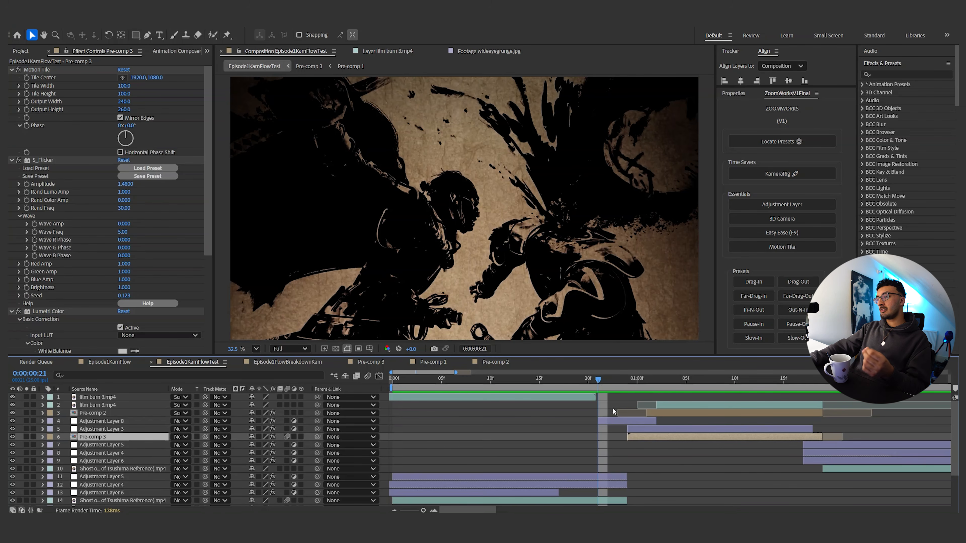
{"action": "left_click", "coordinate": [670, 429]}
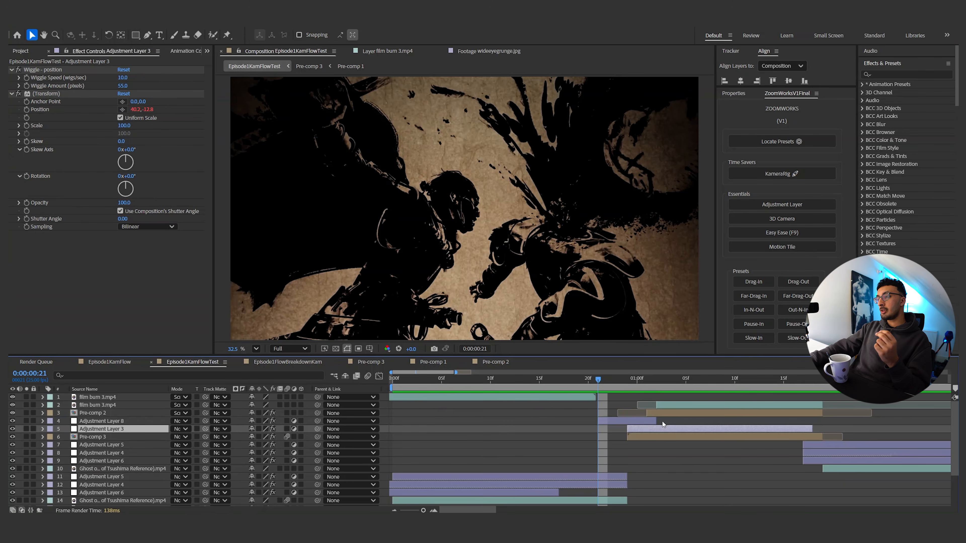
{"action": "left_click_drag", "start_coordinate": [646, 379], "coordinate": [702, 357]}
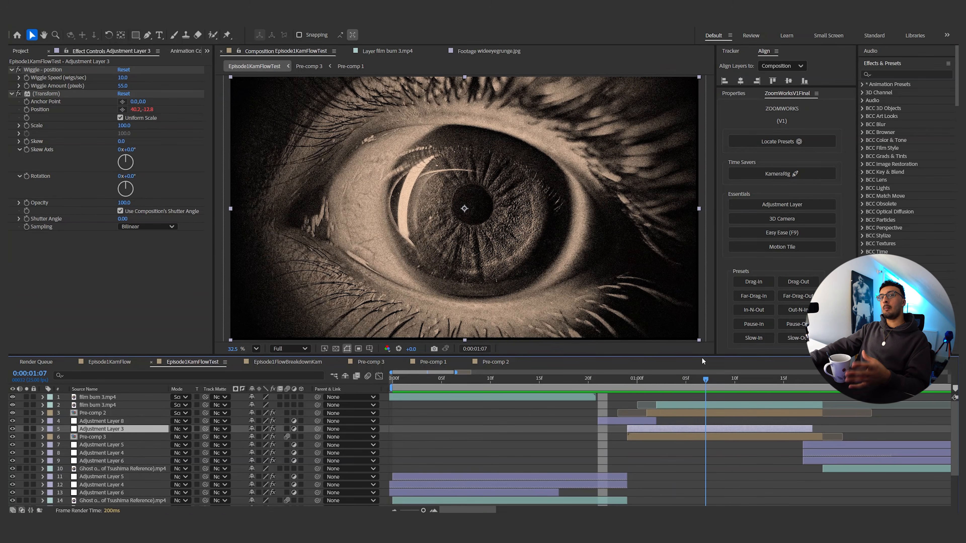
Review the effects on Adjustment Layer 8 and Pre-comp 2, scrubbing from 0:00:00:24 to 0:00:01:03.
{"action": "left_click", "coordinate": [624, 421]}
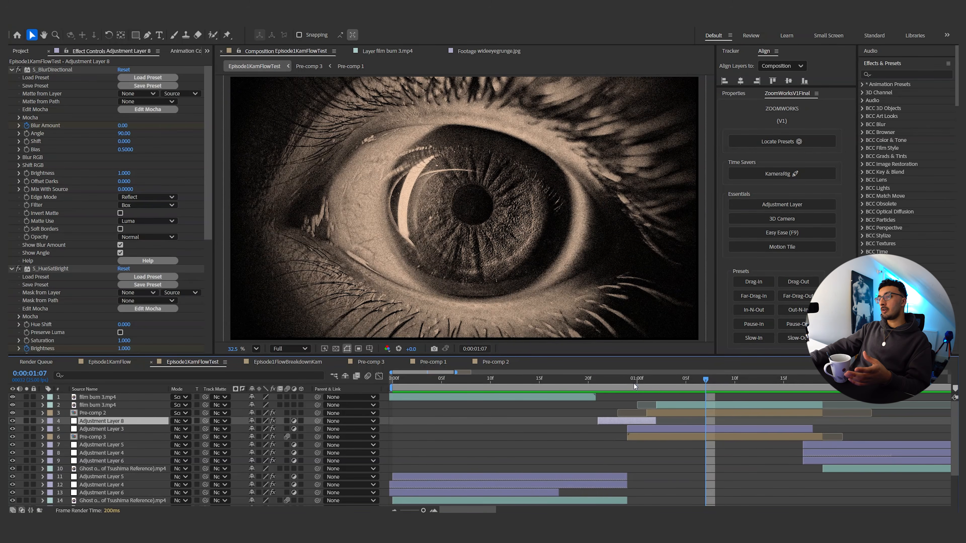
{"action": "left_click_drag", "start_coordinate": [634, 383], "coordinate": [628, 388]}
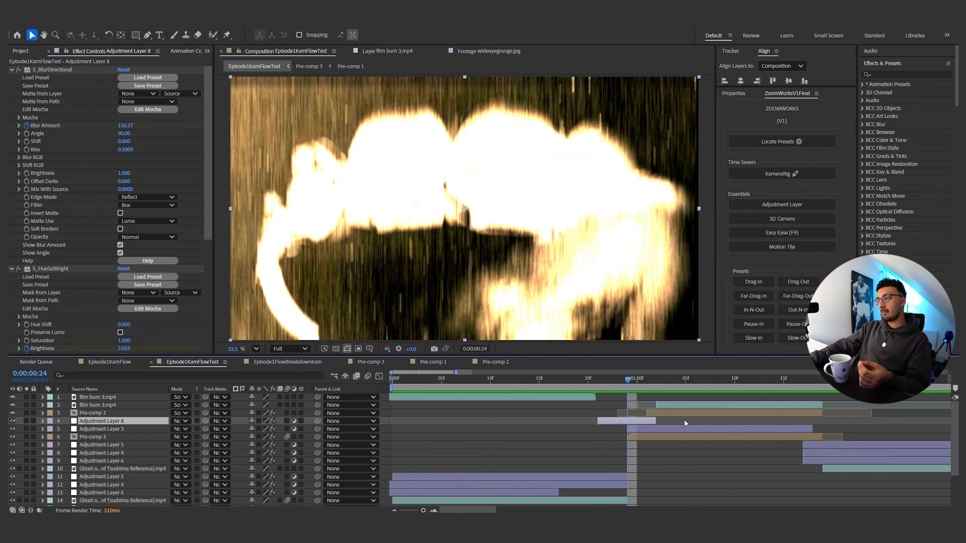
{"action": "left_click", "coordinate": [688, 413]}
{"action": "left_click_drag", "start_coordinate": [646, 381], "coordinate": [666, 382]}
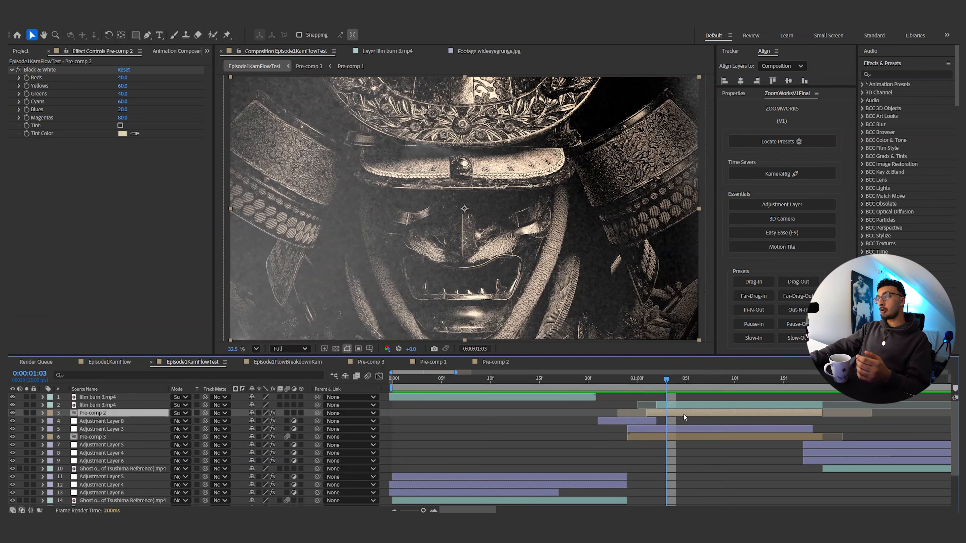
View the film burn clips inside Pre-comp 2, return to Episode1KamFlowTest, and scrub from its start to 0:00:01:07.
{"action": "double_click", "coordinate": [683, 414]}
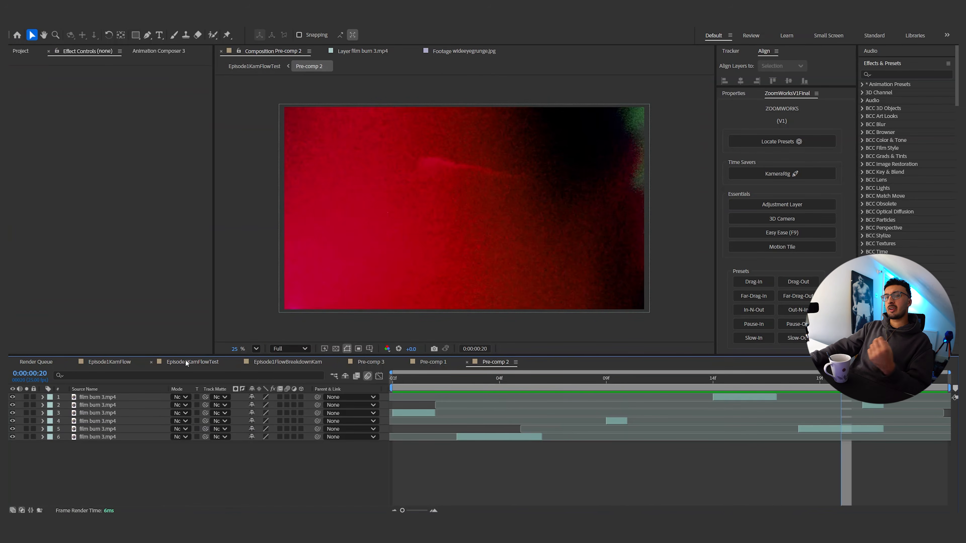
{"action": "left_click", "coordinate": [193, 362]}
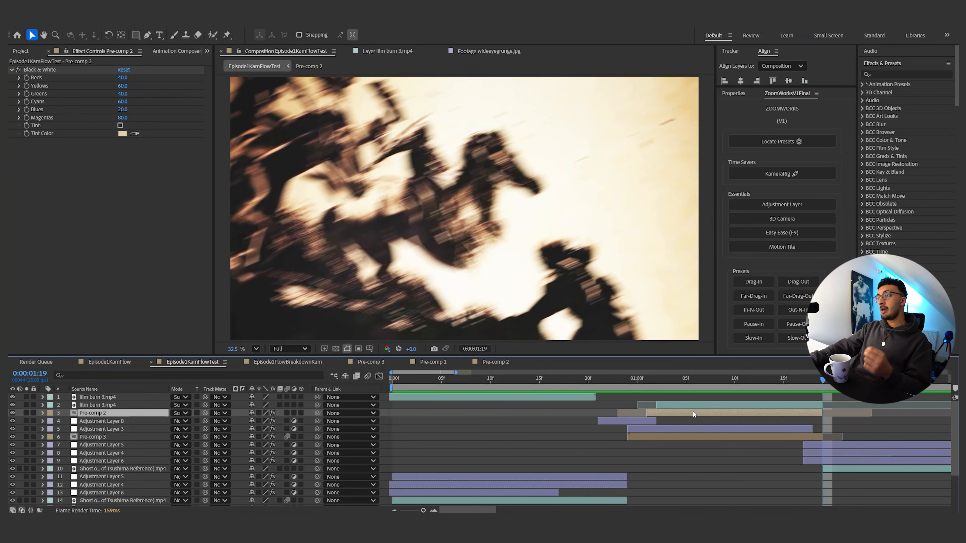
{"action": "key", "text": "Home"}
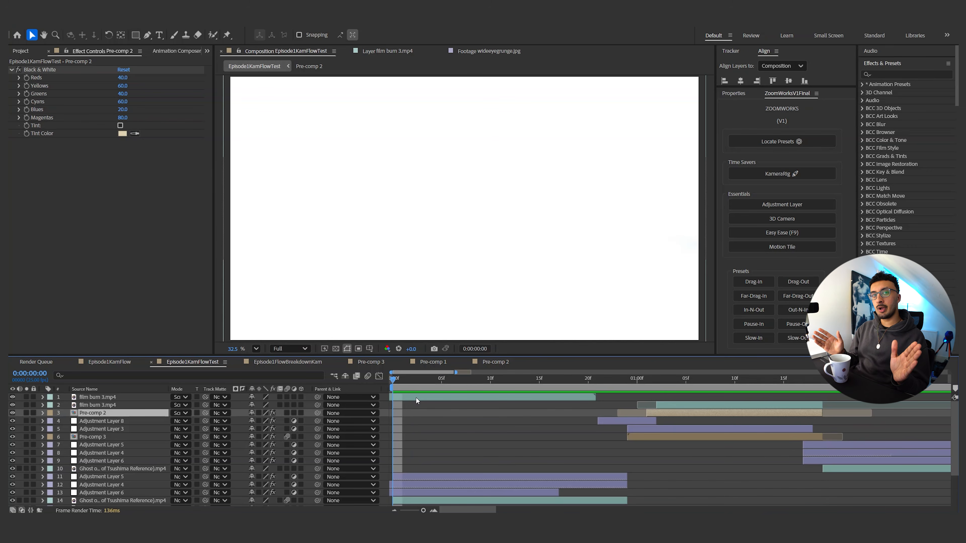
{"action": "left_click_drag", "start_coordinate": [400, 381], "coordinate": [705, 382]}
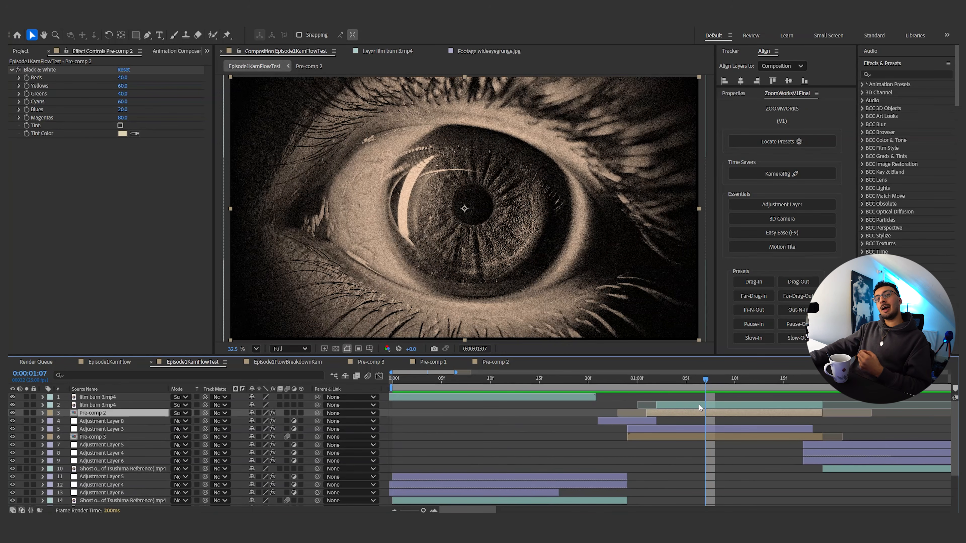
Try duplicating the first film burn layer, shifting the copy along the timeline, splitting it at 0:00:00:21 and deleting the remainder.
{"action": "left_click", "coordinate": [446, 398]}
{"action": "key", "text": "Home"}
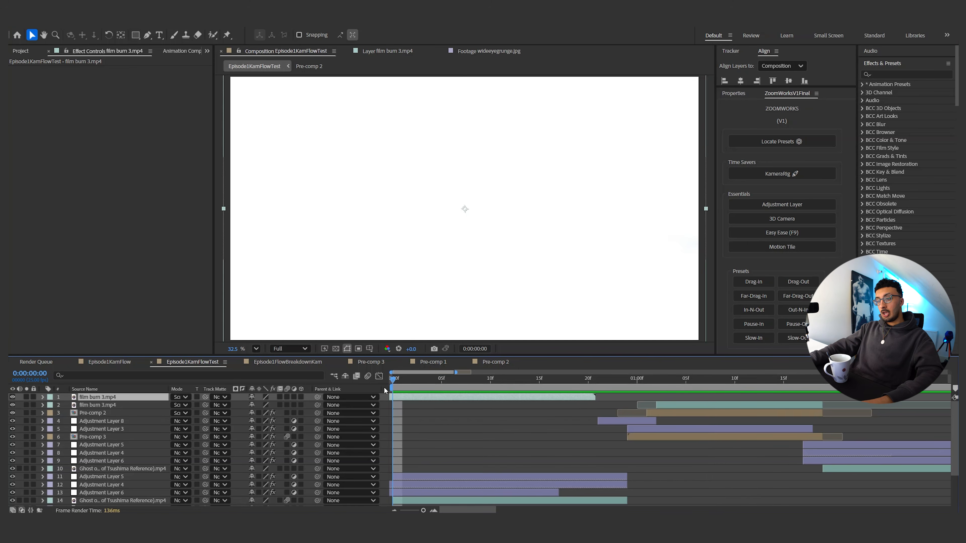
{"action": "key", "text": "ctrl+d"}
{"action": "left_click_drag", "start_coordinate": [398, 398], "coordinate": [465, 394]}
{"action": "left_click_drag", "start_coordinate": [394, 383], "coordinate": [432, 398]}
{"action": "key", "text": "ctrl+shift+d"}
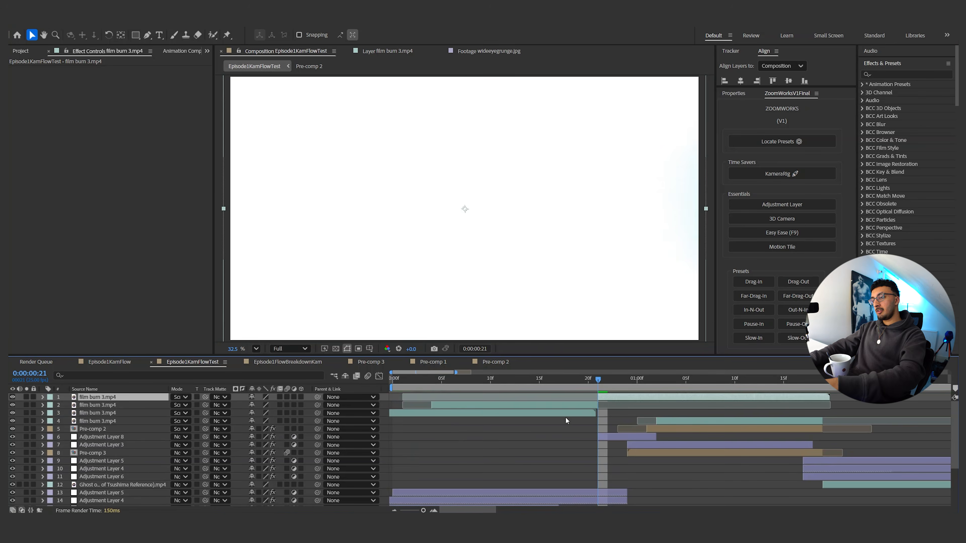
{"action": "key", "text": "Delete"}
Trim the end of the second film burn layer to 0:00:01:19, where the second Ghost of Tsushima clip starts.
{"action": "mouse_move", "coordinate": [548, 382]}
{"action": "left_mouse_down"}
{"action": "mouse_move", "coordinate": [514, 383]}
{"action": "mouse_move", "coordinate": [812, 403]}
{"action": "left_mouse_up"}
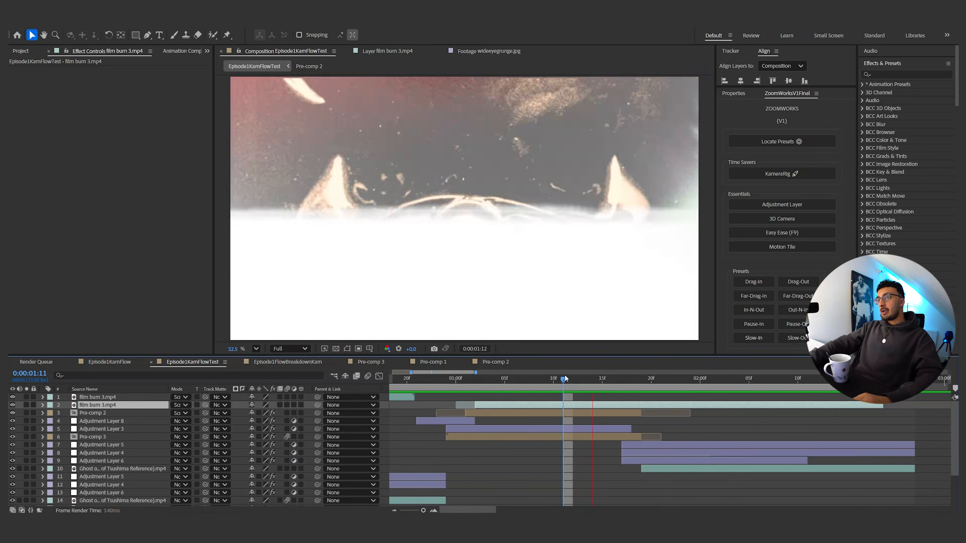
{"action": "left_click_drag", "start_coordinate": [564, 378], "coordinate": [724, 397]}
{"action": "left_click_drag", "start_coordinate": [886, 407], "coordinate": [642, 406]}
{"action": "left_click", "coordinate": [630, 380]}
{"action": "key", "text": "Page_Down"}
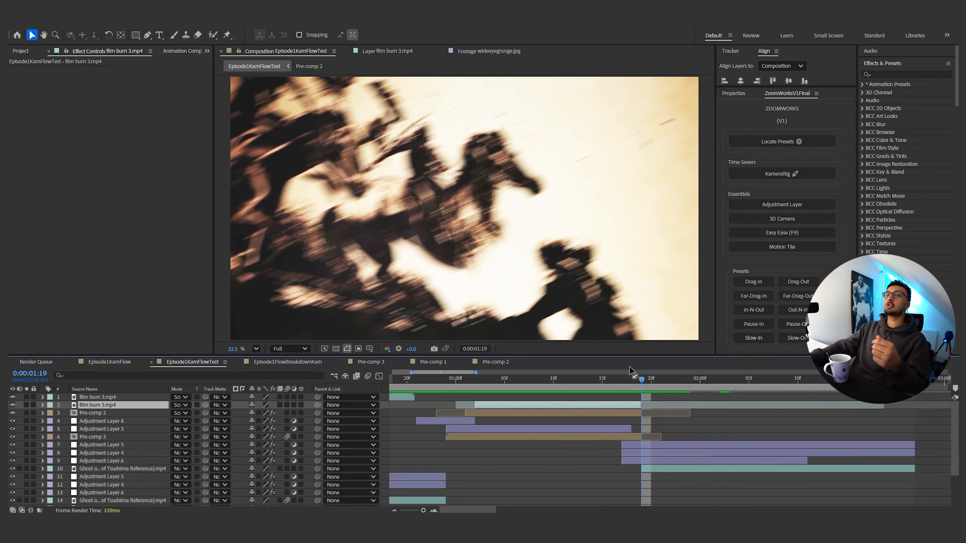
Play the sequence and scrub back to about 0:00:00:04 to check the opening clip and the image layers.
{"action": "key", "text": "space"}
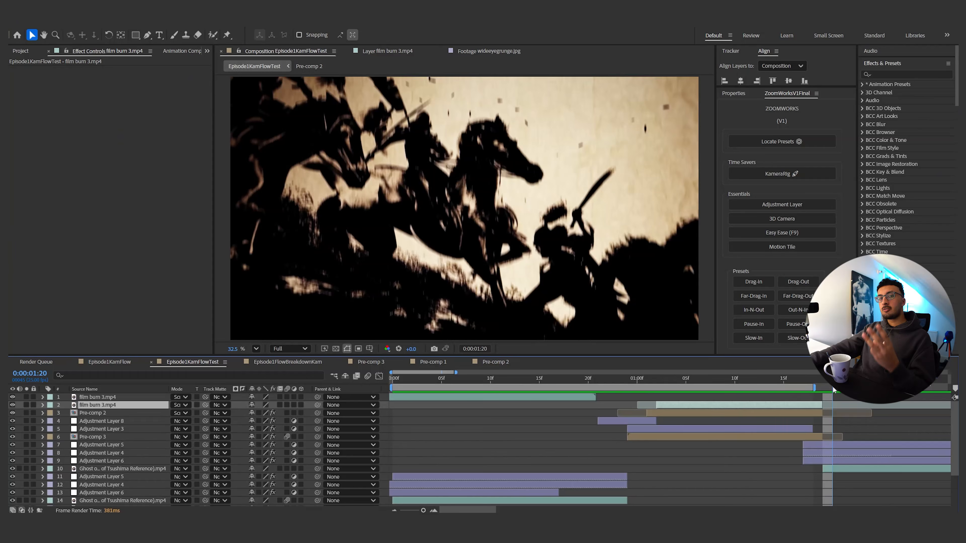
{"action": "left_click_drag", "start_coordinate": [832, 386], "coordinate": [428, 420]}
{"action": "scroll", "coordinate": [428, 420], "scroll_direction": "down", "scroll_amount": 2}
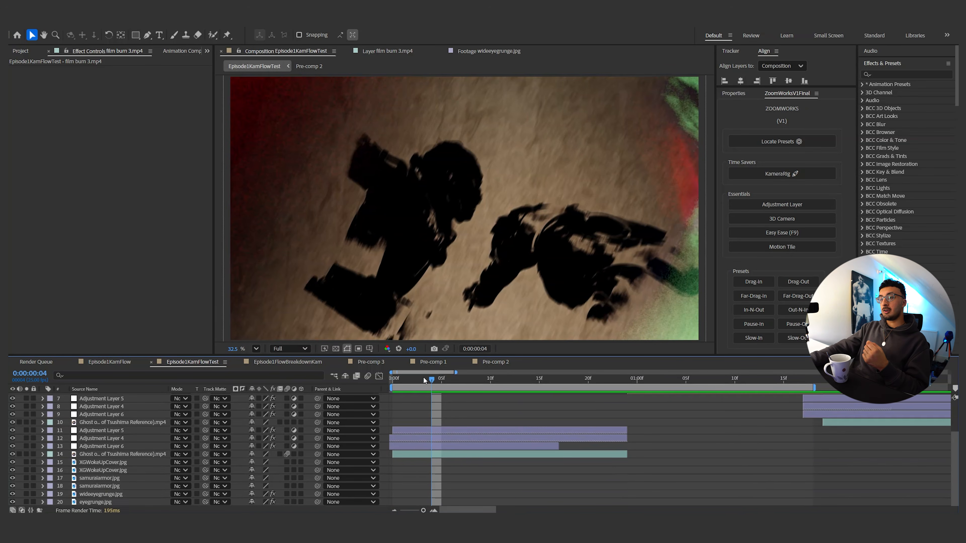
{"action": "key", "text": "space"}
{"action": "key", "text": "space"}
{"action": "scroll", "coordinate": [676, 371], "scroll_direction": "up", "scroll_amount": 1}
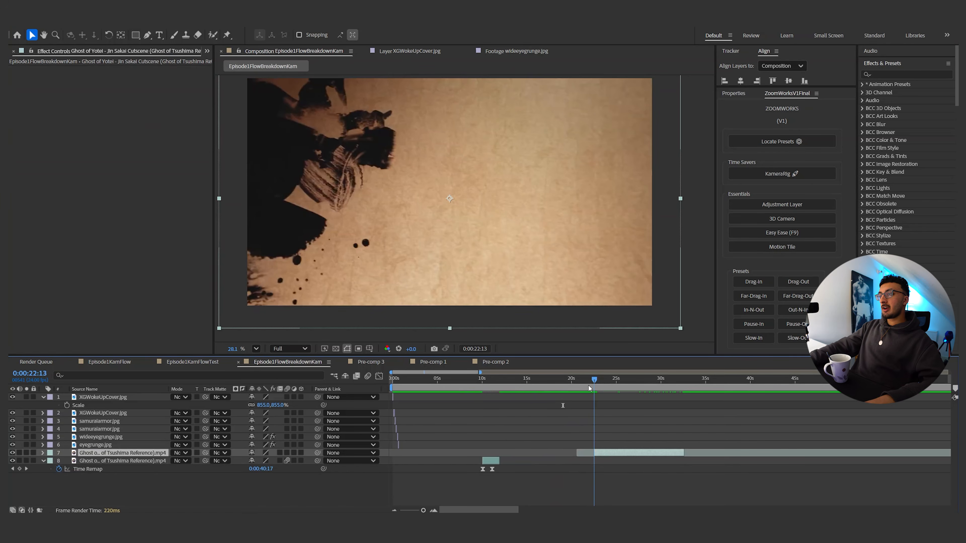
In Episode1FlowBreakdownKam, fit the composition to the viewer and play the Ghost of Tsushima clip from 0:00:22:13.
{"action": "left_click", "coordinate": [255, 349]}
{"action": "left_click", "coordinate": [290, 178]}
{"action": "key", "text": "space"}
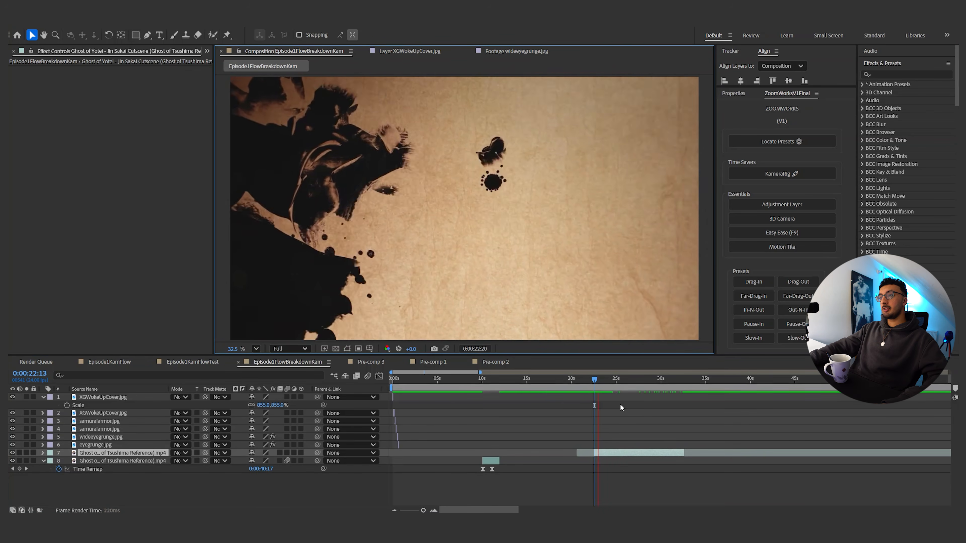
Move the upper Ghost of Tsushima clip to start at 0:00:19:22 and play it back.
{"action": "left_click_drag", "start_coordinate": [418, 511], "coordinate": [430, 510]}
{"action": "left_click", "coordinate": [572, 377]}
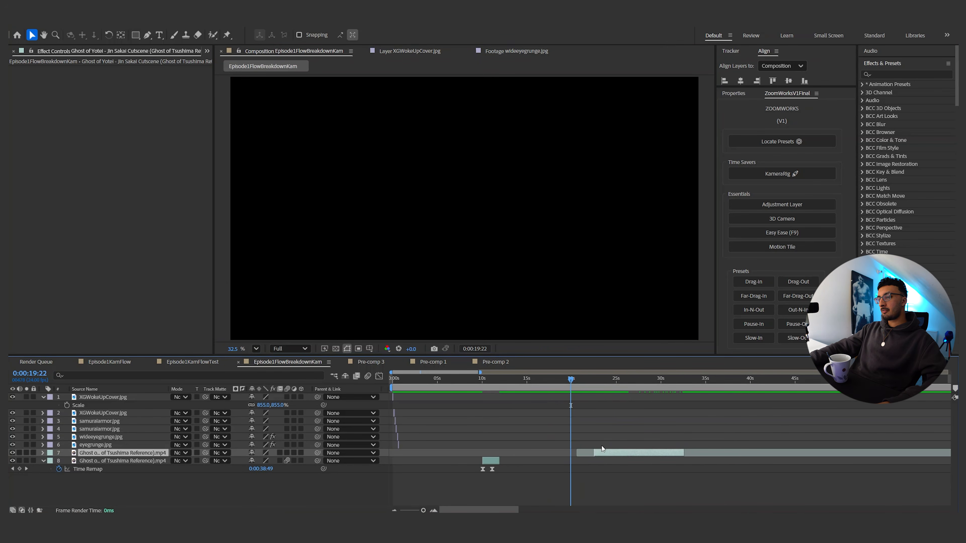
{"action": "left_click_drag", "start_coordinate": [578, 452], "coordinate": [576, 453]}
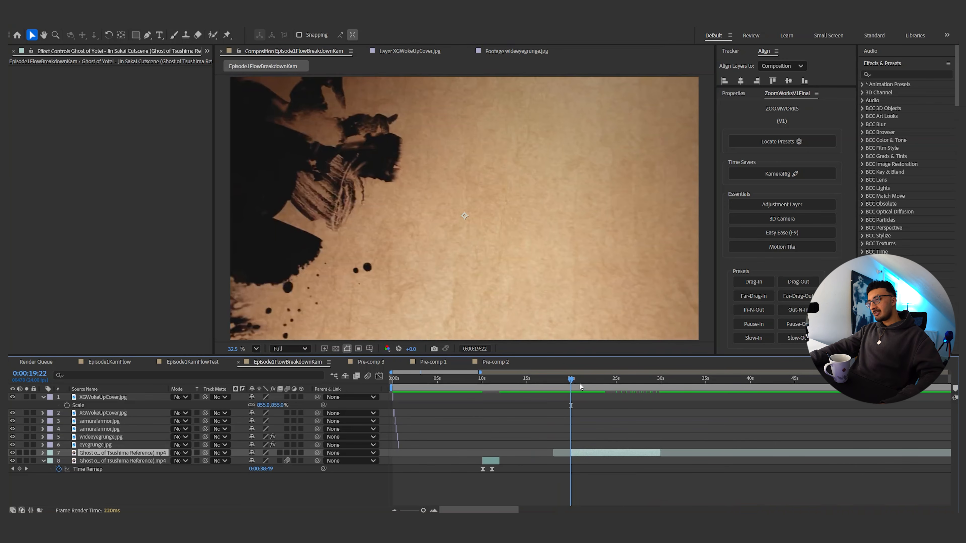
{"action": "left_click_drag", "start_coordinate": [612, 378], "coordinate": [566, 387]}
{"action": "key", "text": "space"}
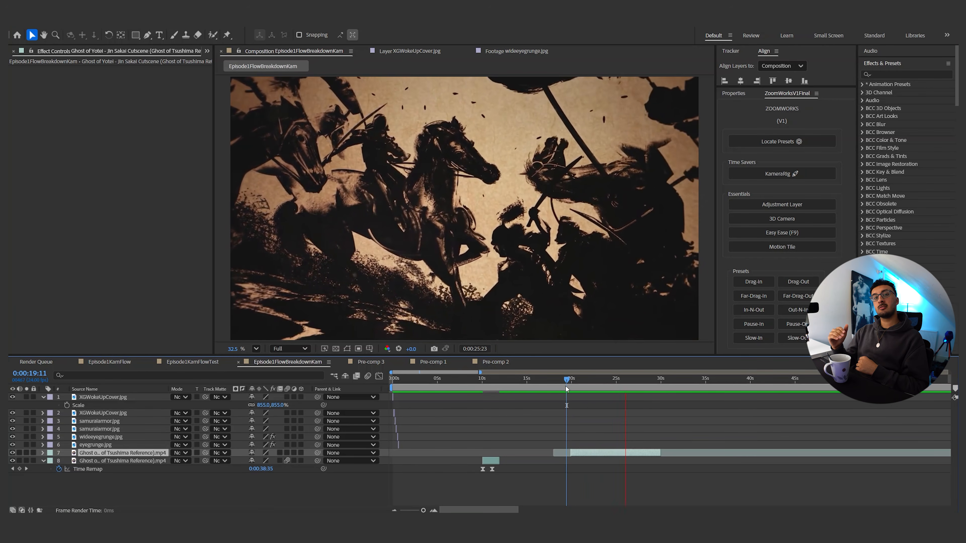
Enable time remapping on the upper Ghost of Tsushima clip and add keyframes at 0:00:19:22 and 0:00:29:23.
{"action": "key", "text": "equal"}
{"action": "key", "text": "ctrl+alt+t"}
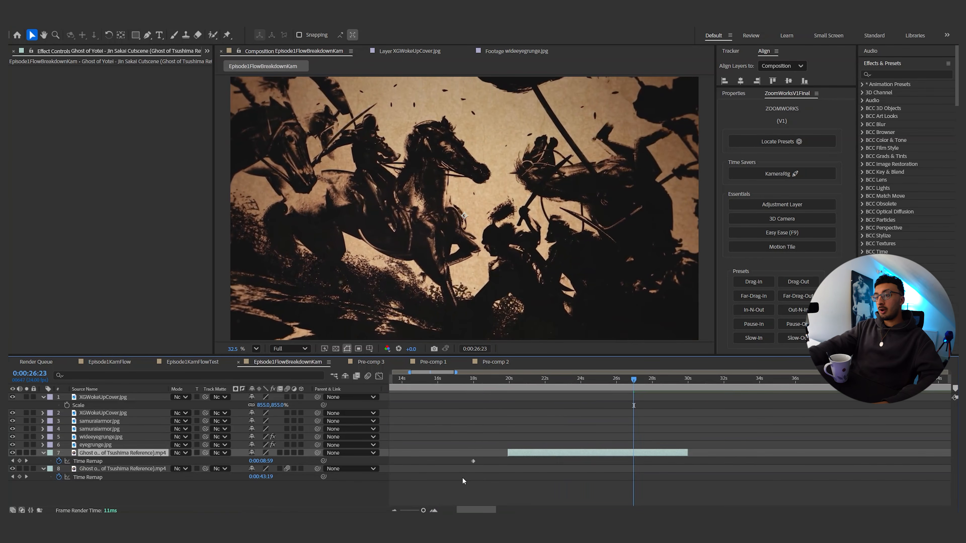
{"action": "left_click_drag", "start_coordinate": [518, 379], "coordinate": [512, 386]}
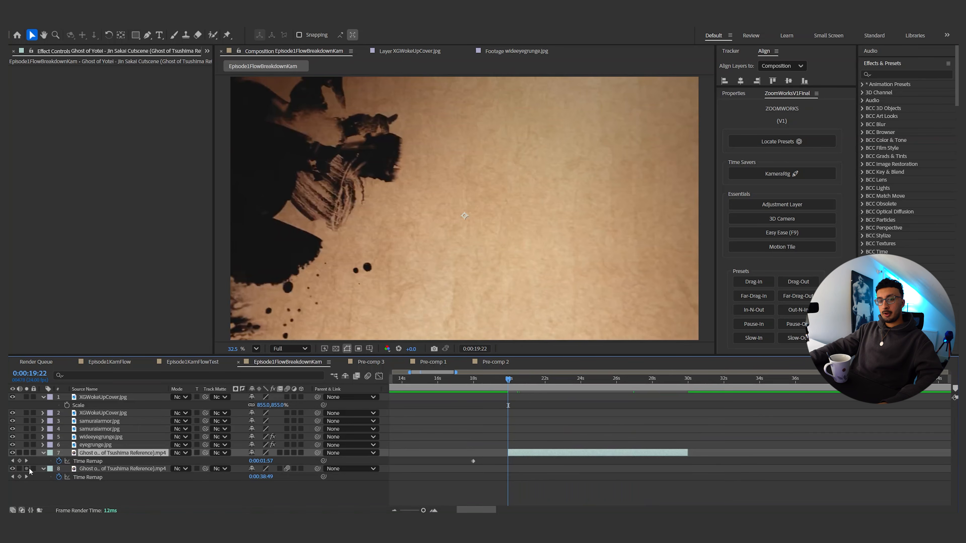
{"action": "left_click", "coordinate": [687, 379]}
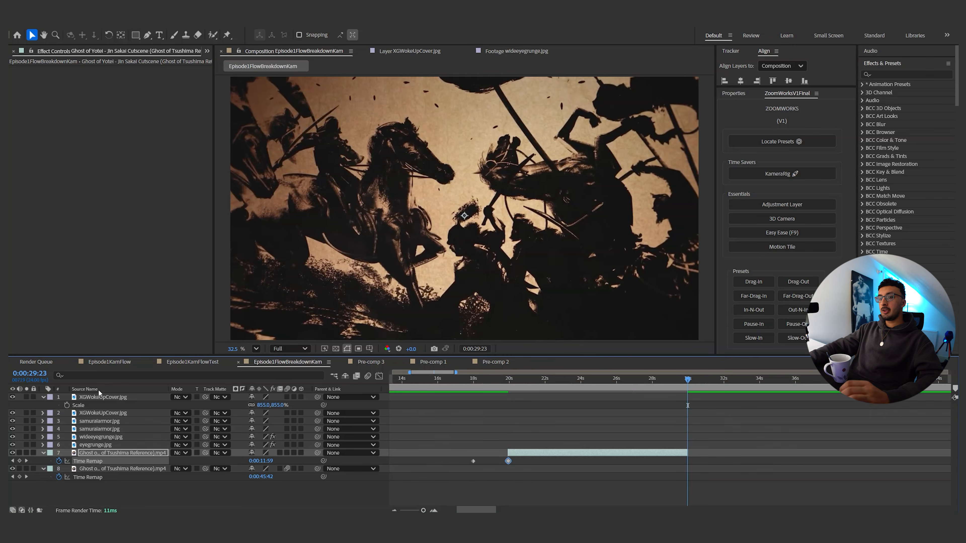
Move the clip's last time remap keyframe to about 0:00:21:08 and apply Easy Ease to both keyframes.
{"action": "left_click", "coordinate": [544, 380]}
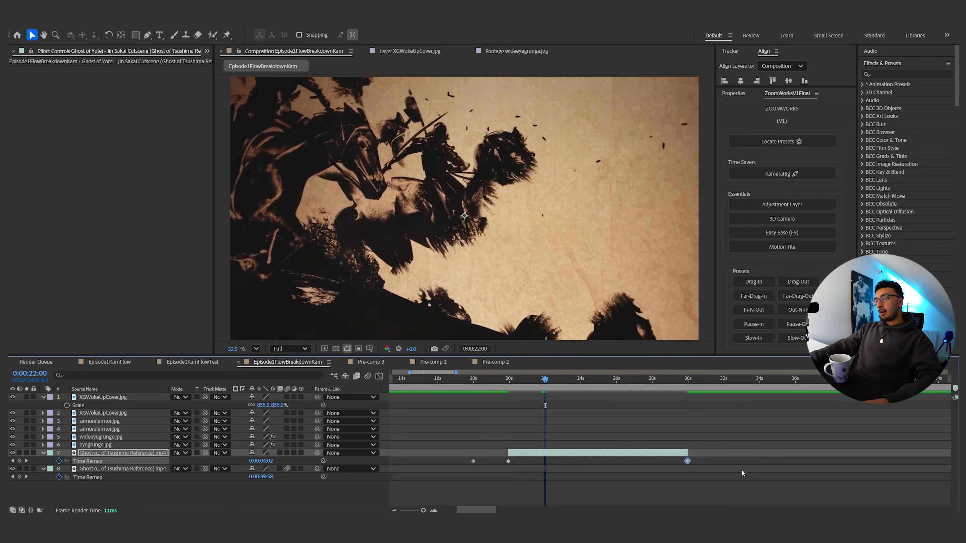
{"action": "left_click_drag", "start_coordinate": [687, 464], "coordinate": [533, 461]}
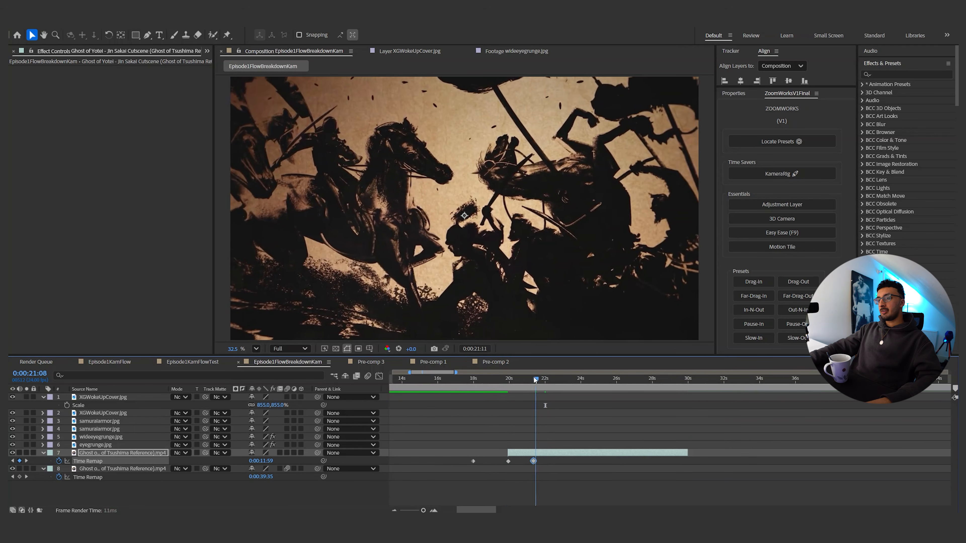
{"action": "key", "text": "equal"}
{"action": "key", "text": "equal"}
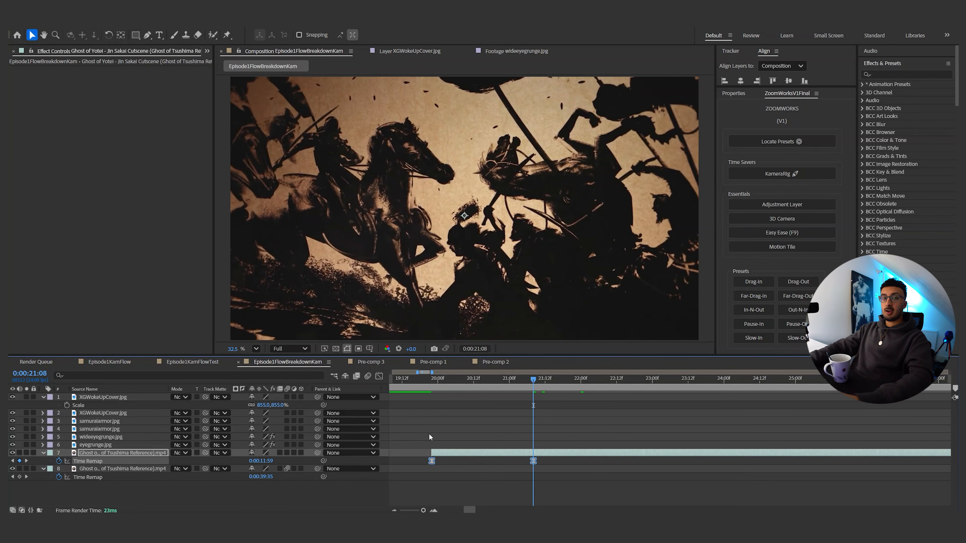
Shape the time remap curve in the graph editor so it is steep at both keyframes, and play the speed ramp.
{"action": "left_click", "coordinate": [379, 377]}
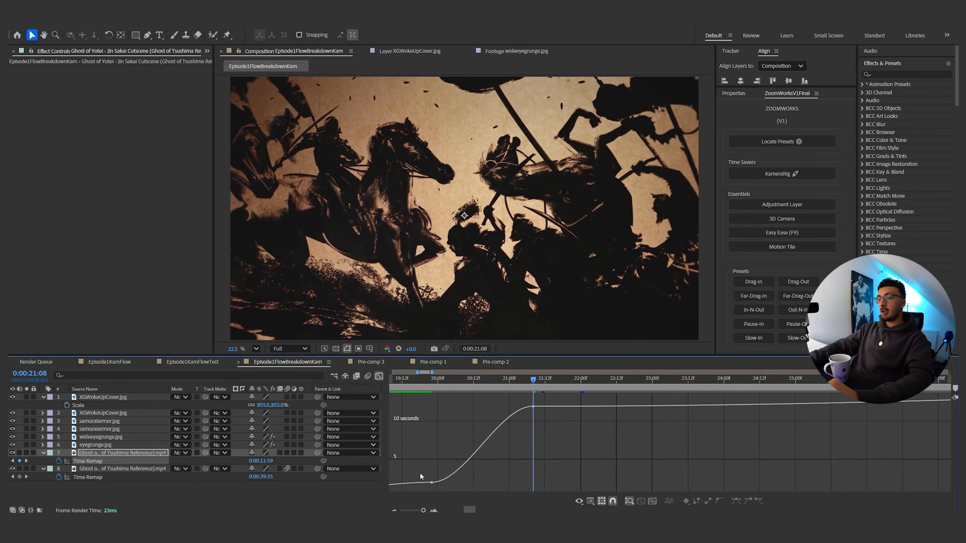
{"action": "key", "text": "space"}
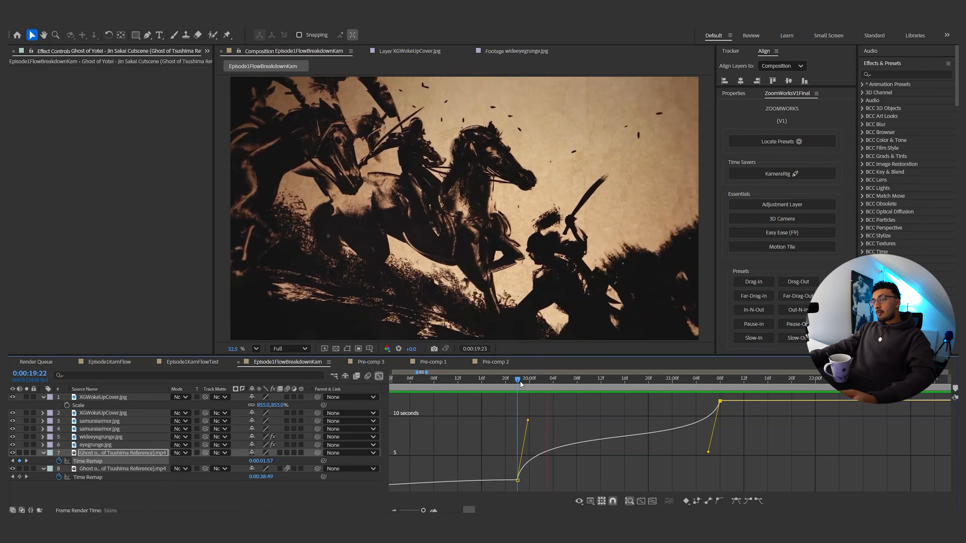
{"action": "key", "text": "space"}
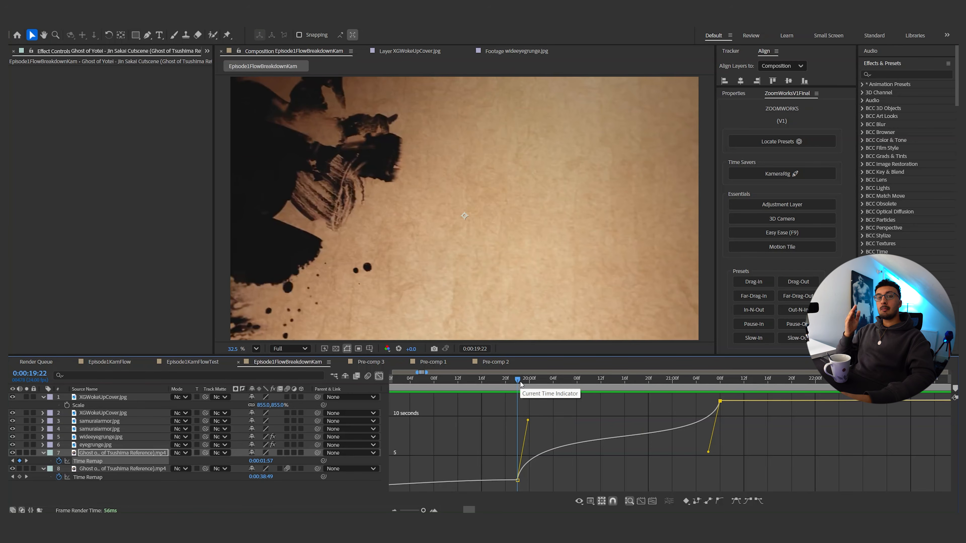
{"action": "key", "text": "space"}
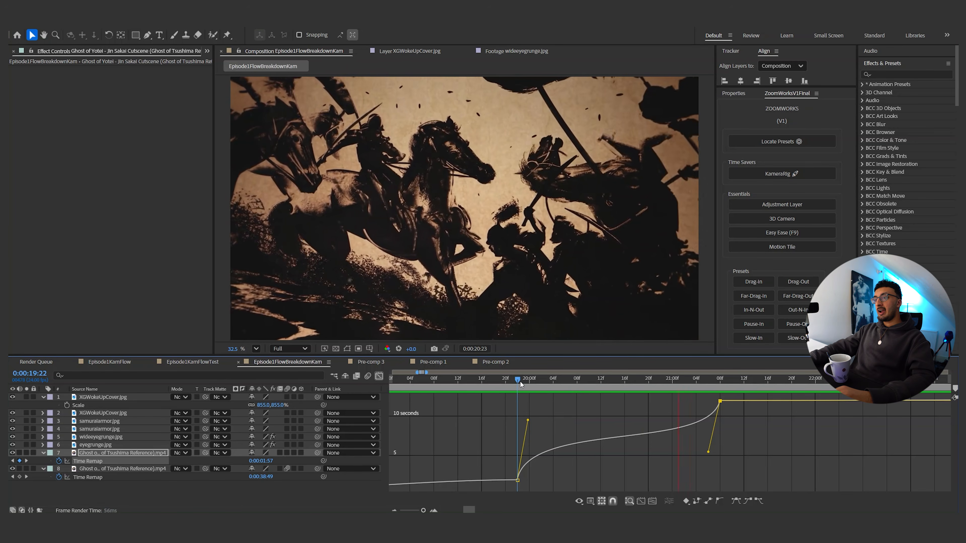
{"action": "key", "text": "space"}
{"action": "key", "text": "space"}
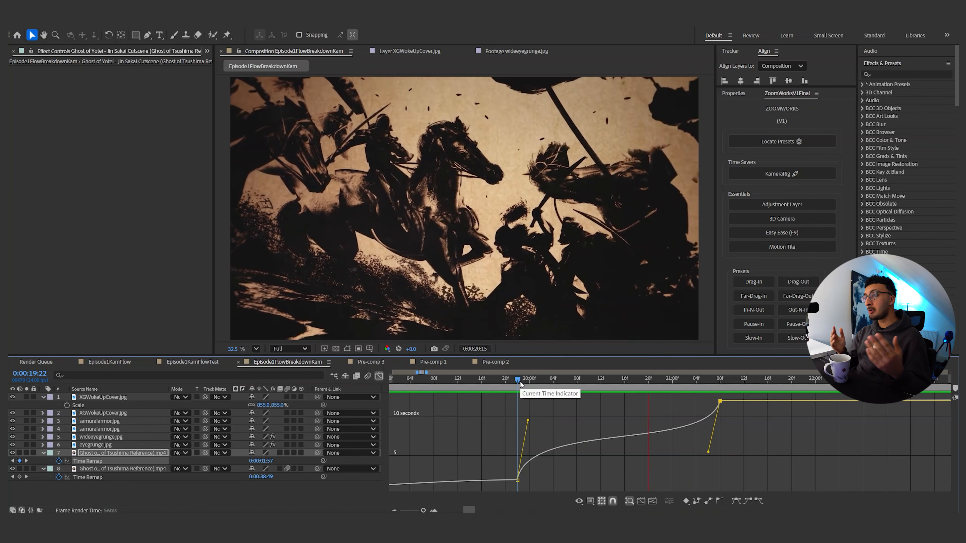
{"action": "key", "text": "space"}
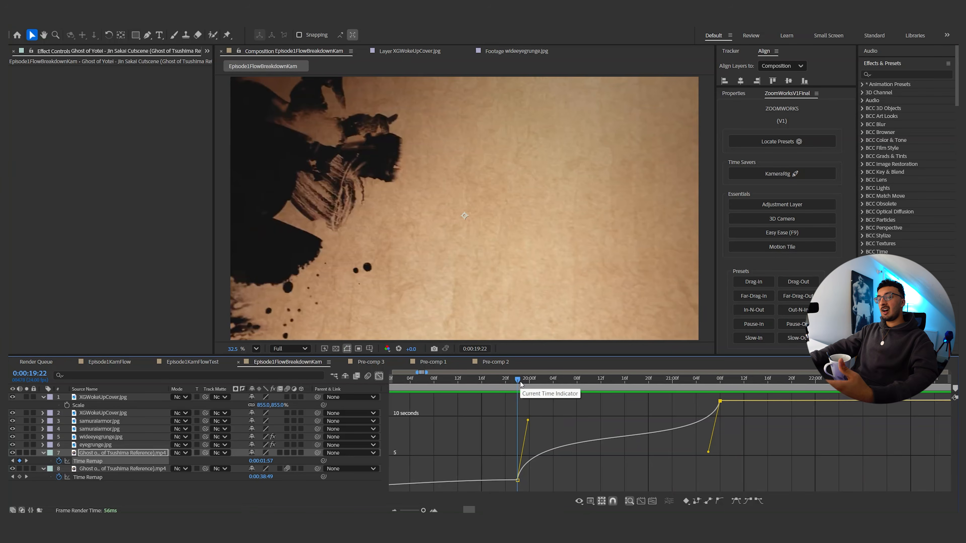
Close the graph editor, split the clip at its last time remap keyframe and delete the remainder.
{"action": "left_click", "coordinate": [379, 376]}
{"action": "left_click_drag", "start_coordinate": [554, 384], "coordinate": [719, 419]}
{"action": "key", "text": "ctrl+shift+d"}
{"action": "key", "text": "Delete"}
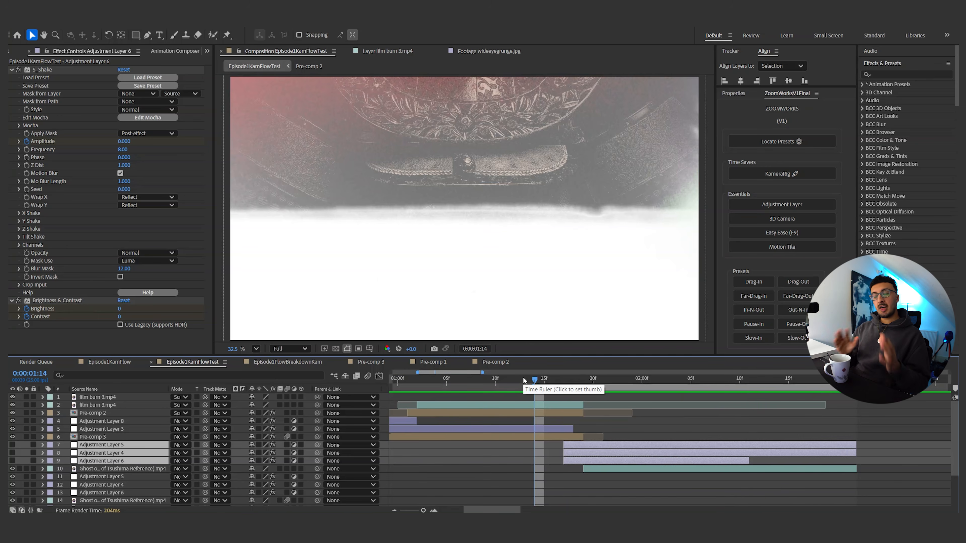
In Episode1KamFlowTest, examine the S_Shake amplitude and Brightness & Contrast keyframes on the opening clip's Adjustment Layer 6 during playback.
{"action": "key", "text": "space"}
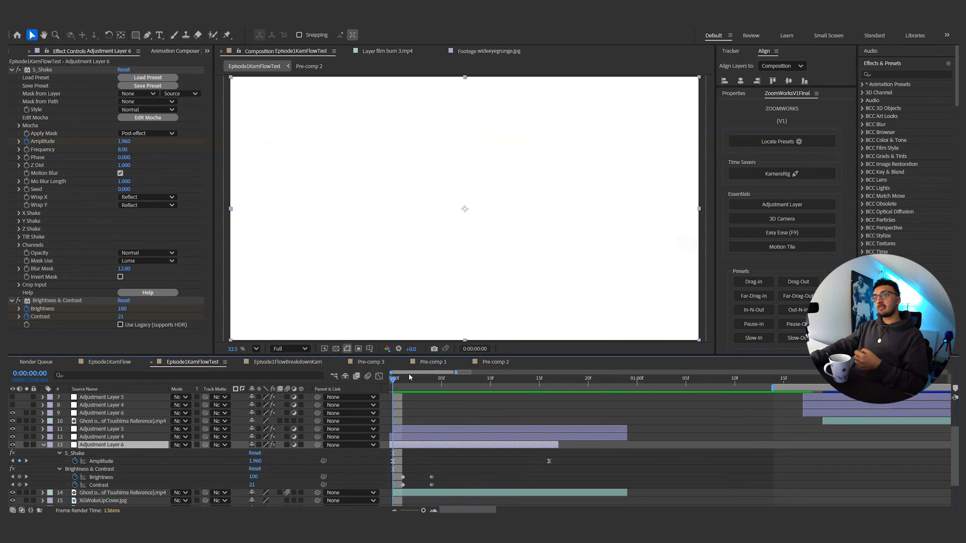
{"action": "key", "text": "space"}
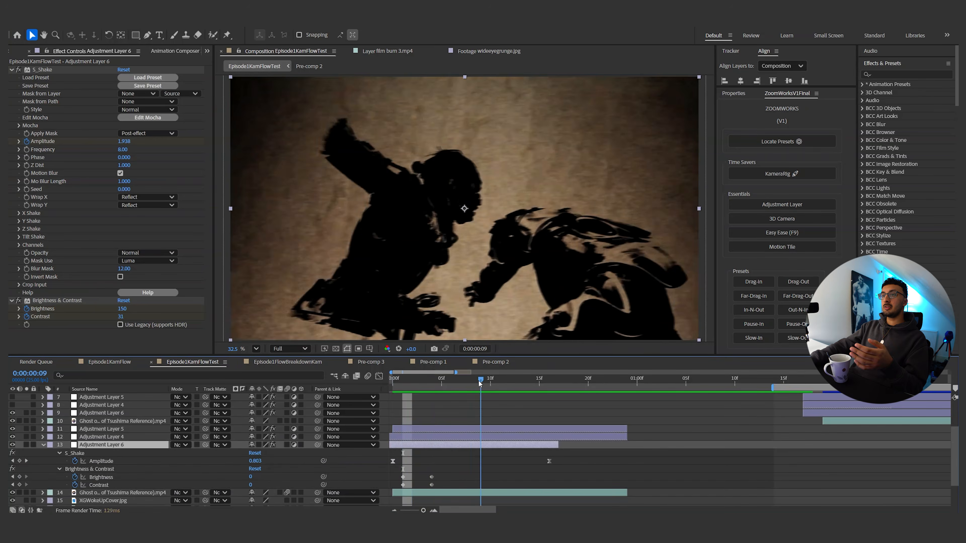
{"action": "scroll", "coordinate": [577, 429], "scroll_direction": "up", "scroll_amount": 2}
{"action": "scroll", "coordinate": [453, 495], "scroll_direction": "right", "scroll_amount": 4}
{"action": "scroll", "coordinate": [472, 464], "scroll_direction": "down", "scroll_amount": 3}
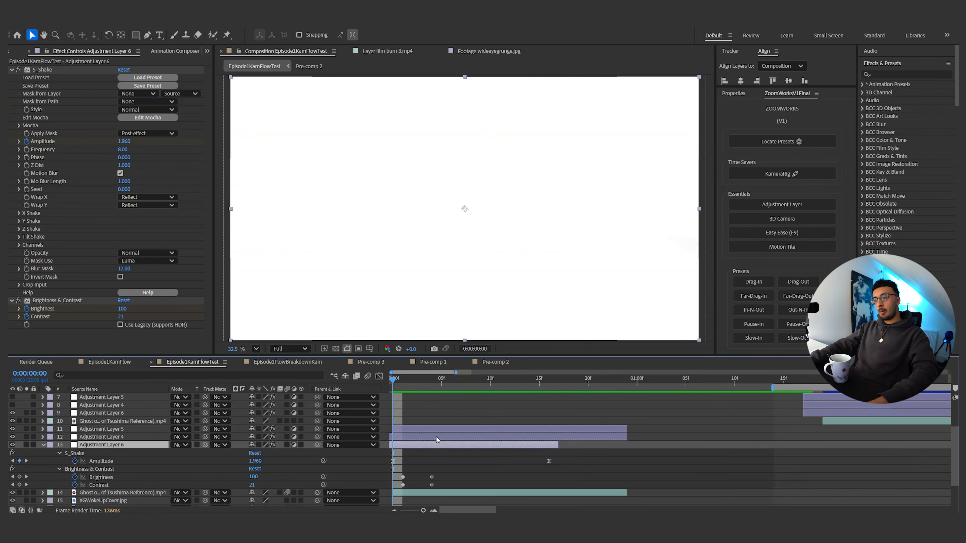
Duplicate the opening clip's Adjustment Layer 6 and move the copy along the timeline towards the second Ghost of Tsushima clip.
{"action": "key", "text": "ctrl+d"}
{"action": "left_click_drag", "start_coordinate": [438, 440], "coordinate": [799, 441]}
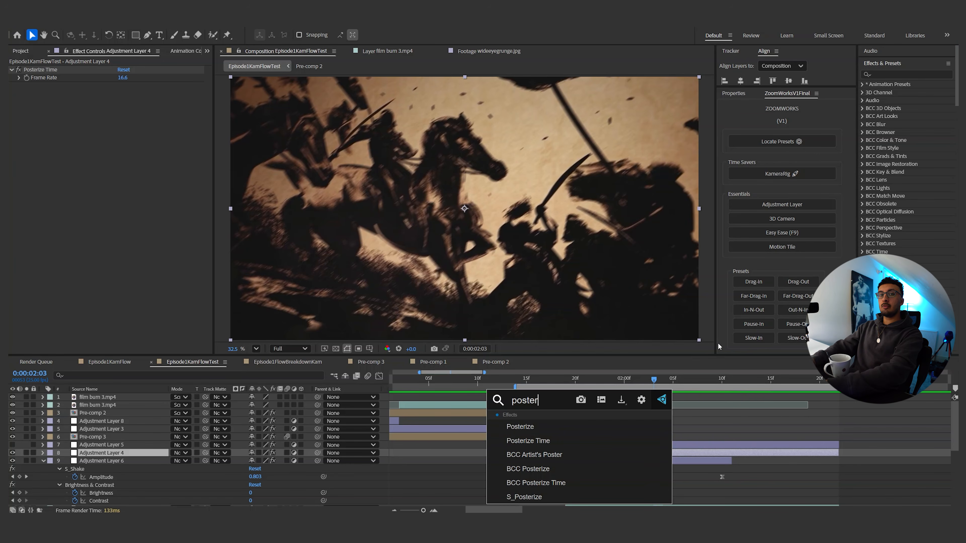
Close the effect search and play back the second clip from 0:00:01:18 to review Adjustment Layer 4's Posterize Time effect.
{"action": "left_click", "coordinate": [792, 455]}
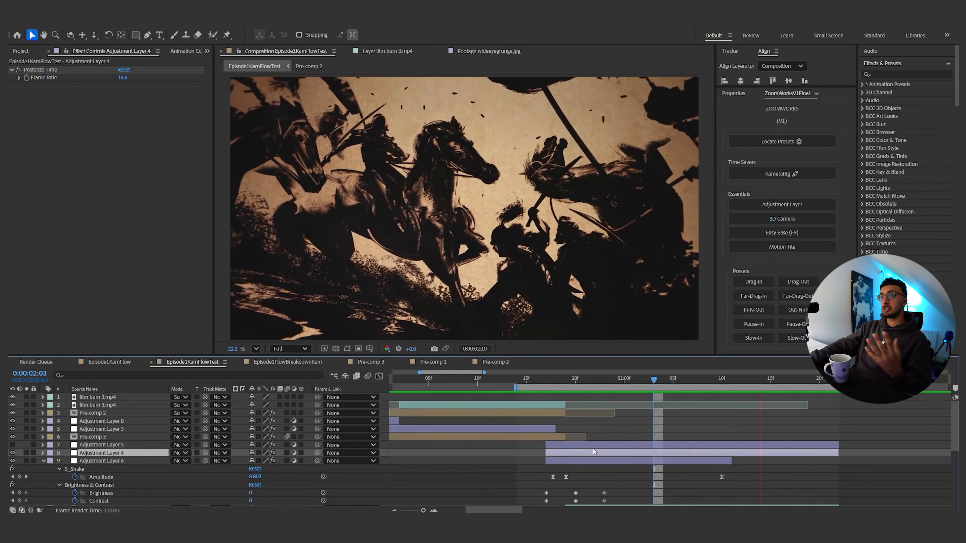
{"action": "left_click", "coordinate": [554, 382]}
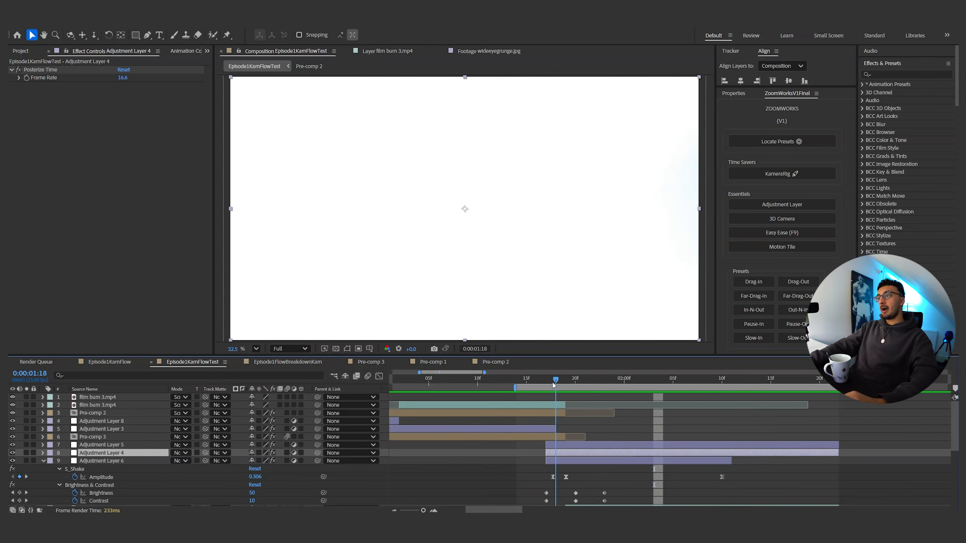
{"action": "key", "text": "space"}
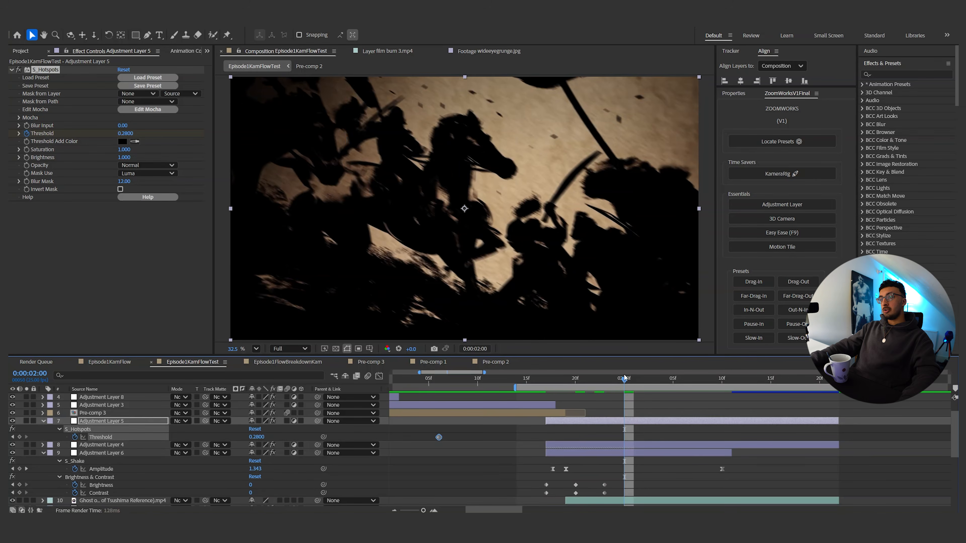
Add the expression wiggle(10,0.25) to the S_Hotspots Threshold on Adjustment Layer 5.
{"action": "key", "text": "Page_Down"}
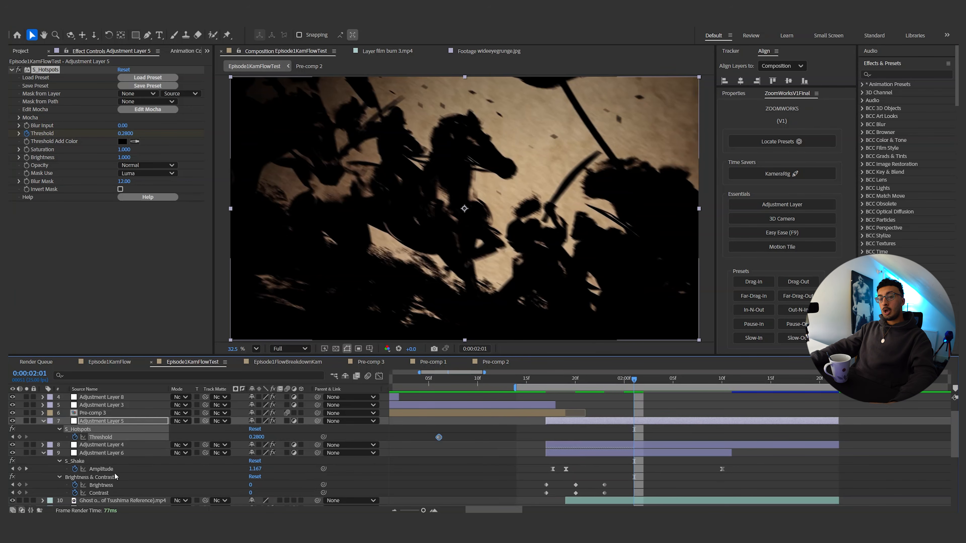
{"action": "left_click", "coordinate": [75, 437], "text": "alt"}
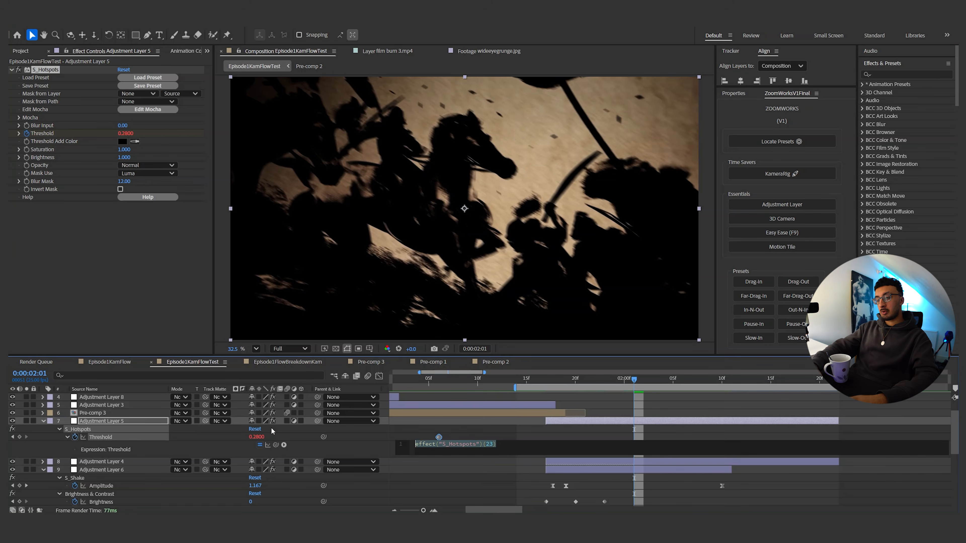
{"action": "type", "text": "wigg"}
{"action": "key", "text": "Return"}
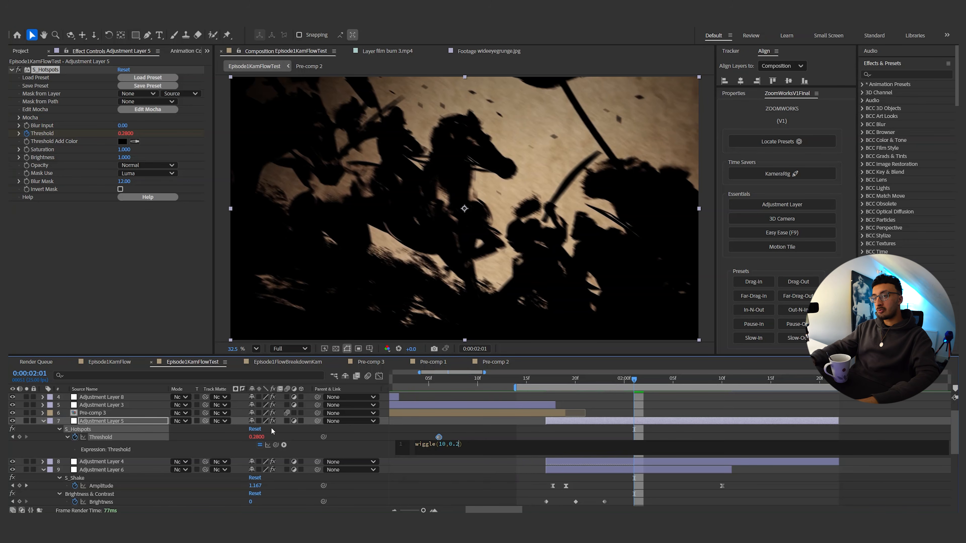
{"action": "left_click", "coordinate": [612, 430]}
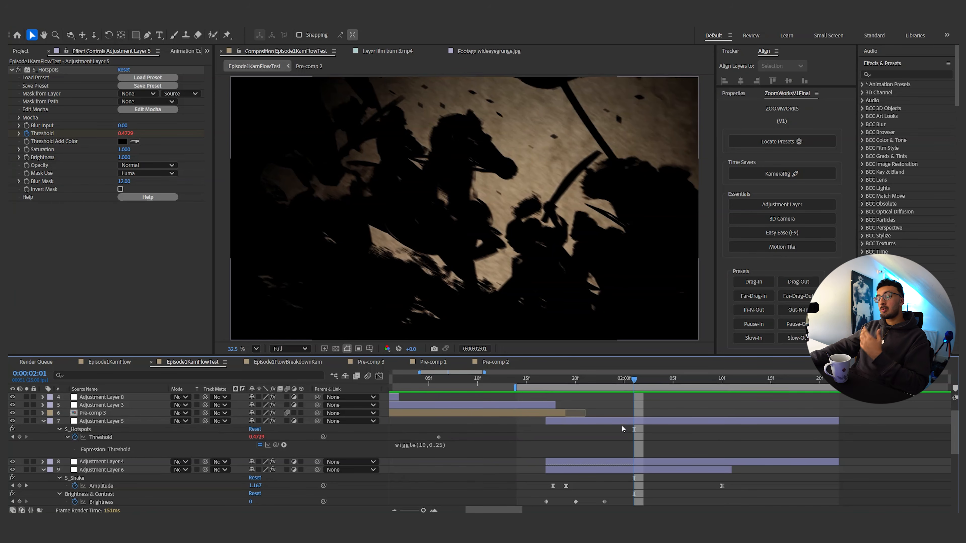